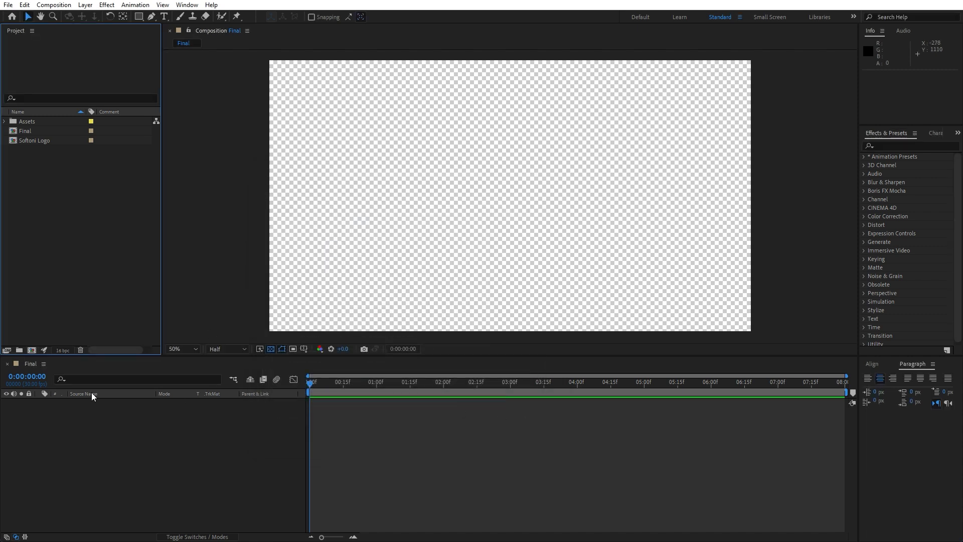
Step: Create a new composition named "Logo" and add the Softoni Logo composition to it as a layer
{"action": "left_click", "coordinate": [32, 350]}
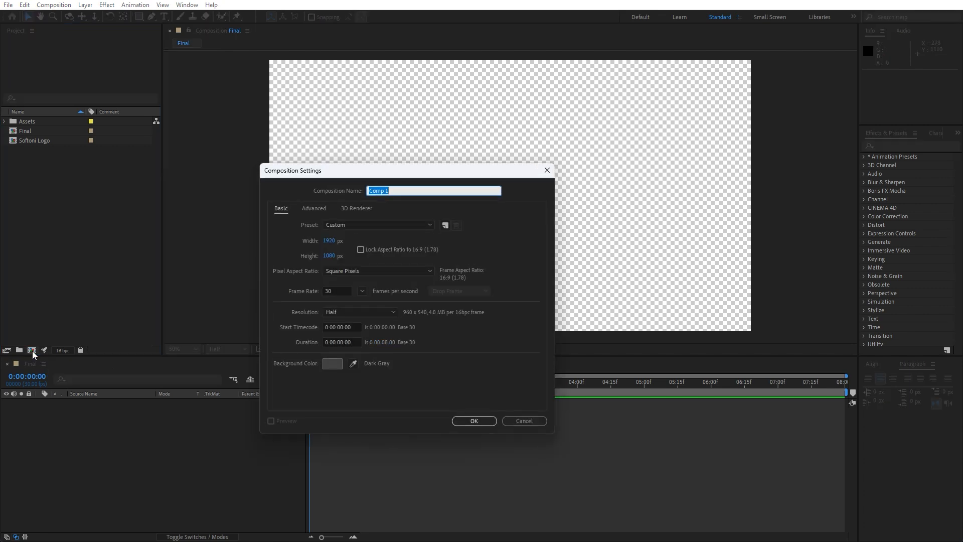
{"action": "type", "text": "Logo"}
{"action": "left_click", "coordinate": [470, 421]}
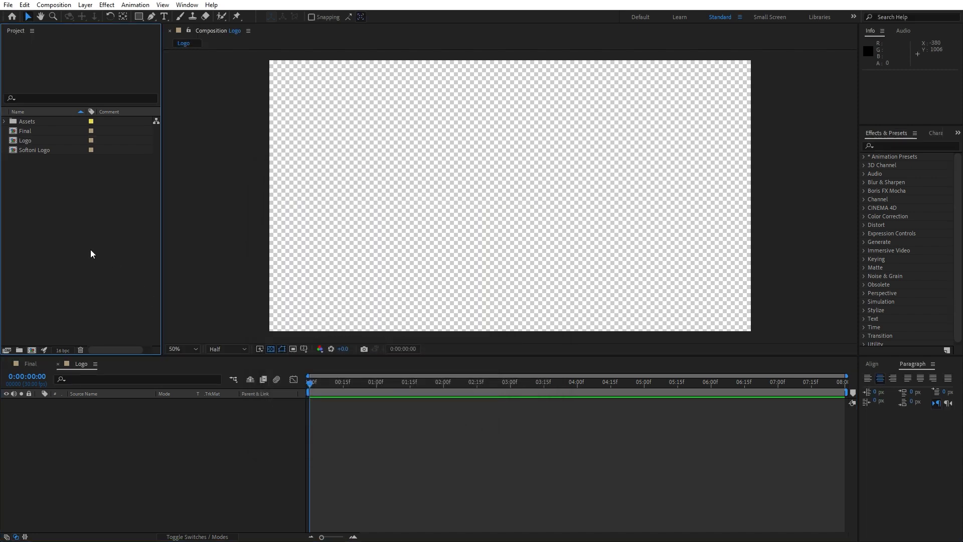
{"action": "left_click", "coordinate": [28, 150]}
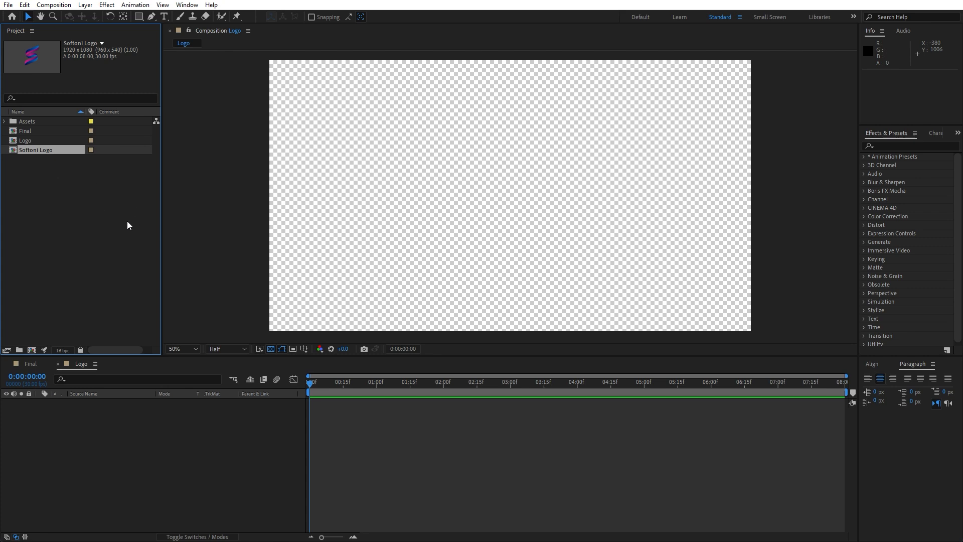
{"action": "left_click_drag", "start_coordinate": [29, 151], "coordinate": [156, 456]}
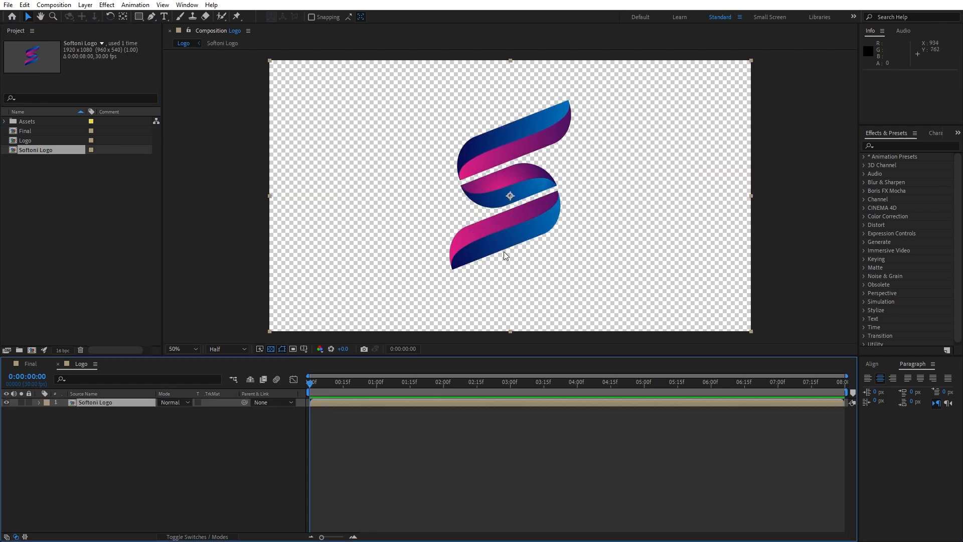
Step: Set the scale of the Softoni Logo layer to 90%
{"action": "key", "text": "s"}
{"action": "left_click_drag", "start_coordinate": [175, 410], "coordinate": [168, 411]}
{"action": "left_click", "coordinate": [169, 410]}
{"action": "type", "text": "90"}
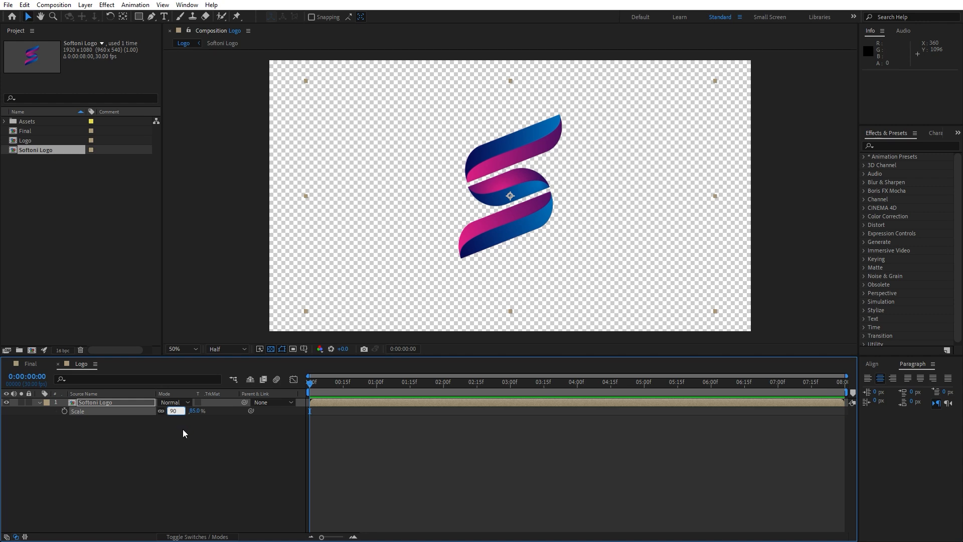
{"action": "left_click", "coordinate": [167, 449]}
Step: Close the Logo composition's timeline and add Logo as a 3D layer in the Final composition
{"action": "left_click", "coordinate": [58, 364]}
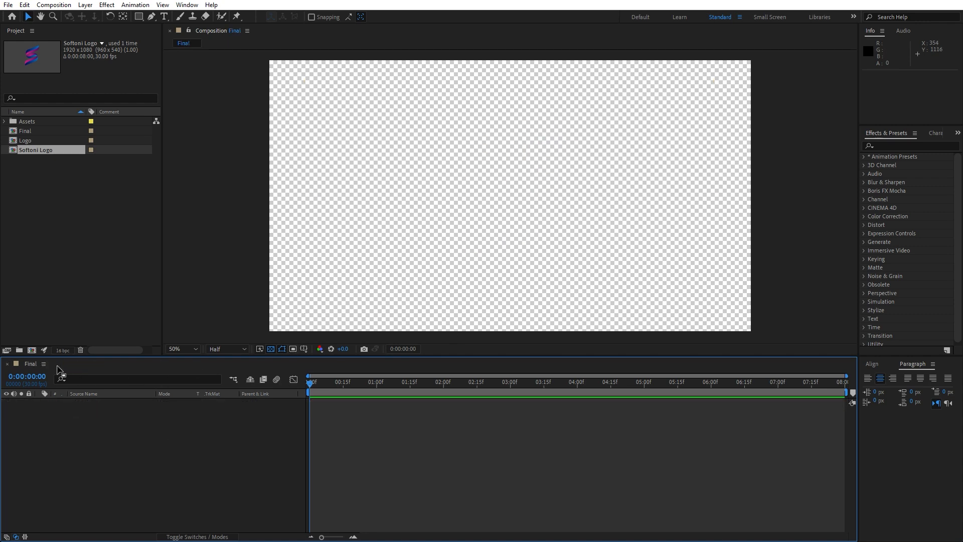
{"action": "left_click", "coordinate": [65, 183]}
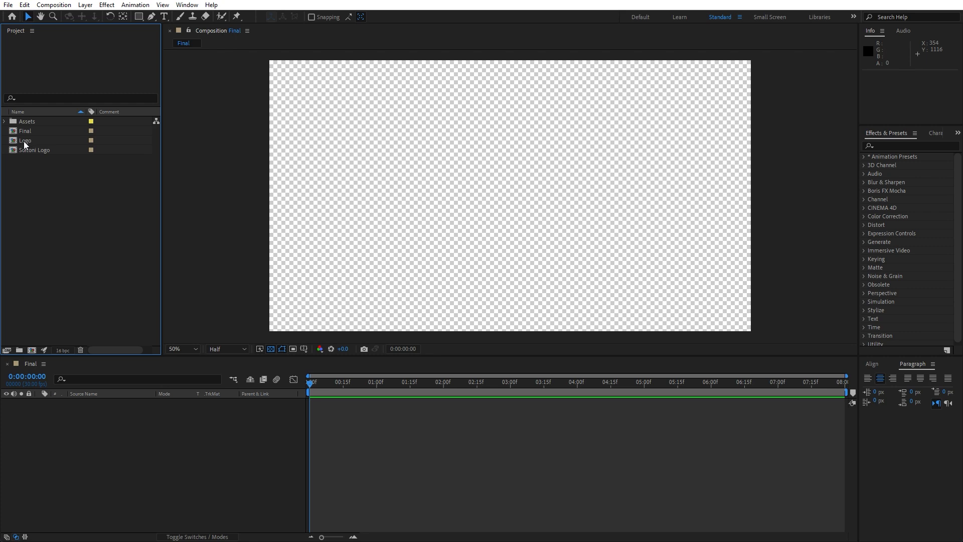
{"action": "left_click_drag", "start_coordinate": [25, 140], "coordinate": [171, 455]}
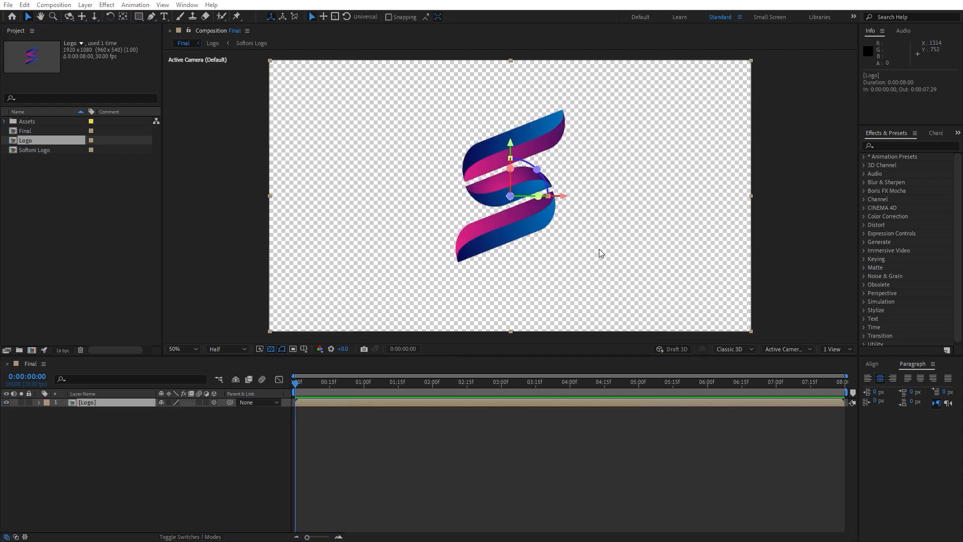
Step: Find the Bevel Alpha effect and apply it to the Logo layer
{"action": "left_click", "coordinate": [908, 146]}
{"action": "type", "text": "beel"}
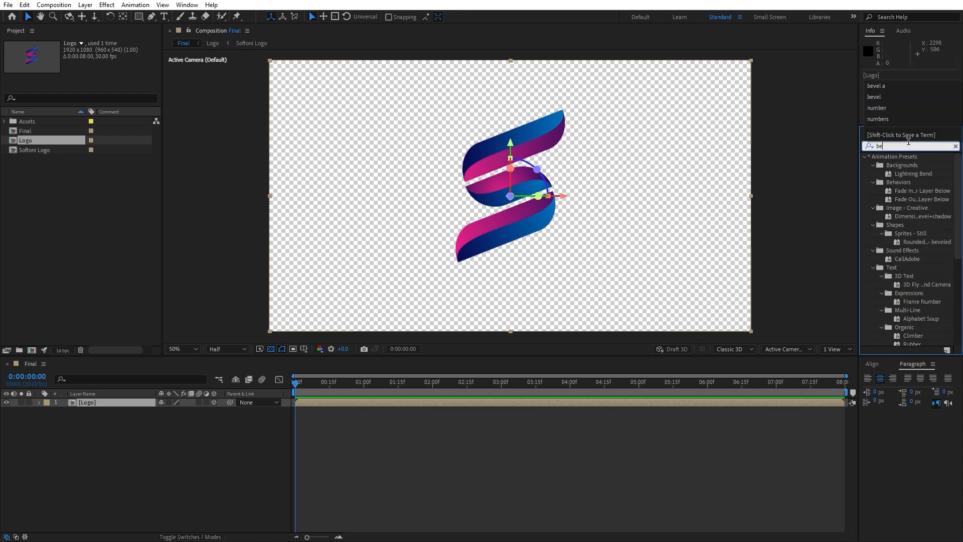
{"action": "key", "text": "BackSpace"}
{"action": "key", "text": "BackSpace"}
{"action": "type", "text": "vel al"}
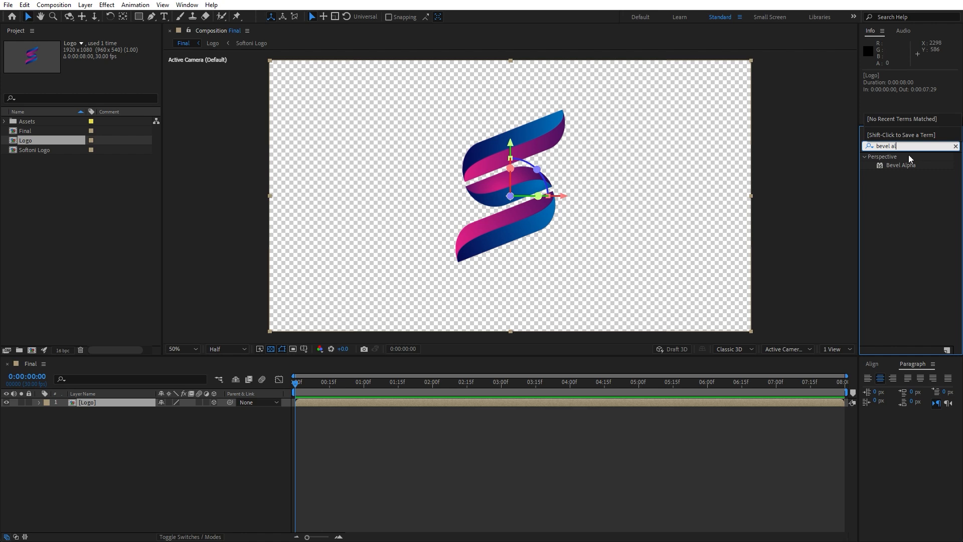
{"action": "left_click_drag", "start_coordinate": [904, 165], "coordinate": [106, 402]}
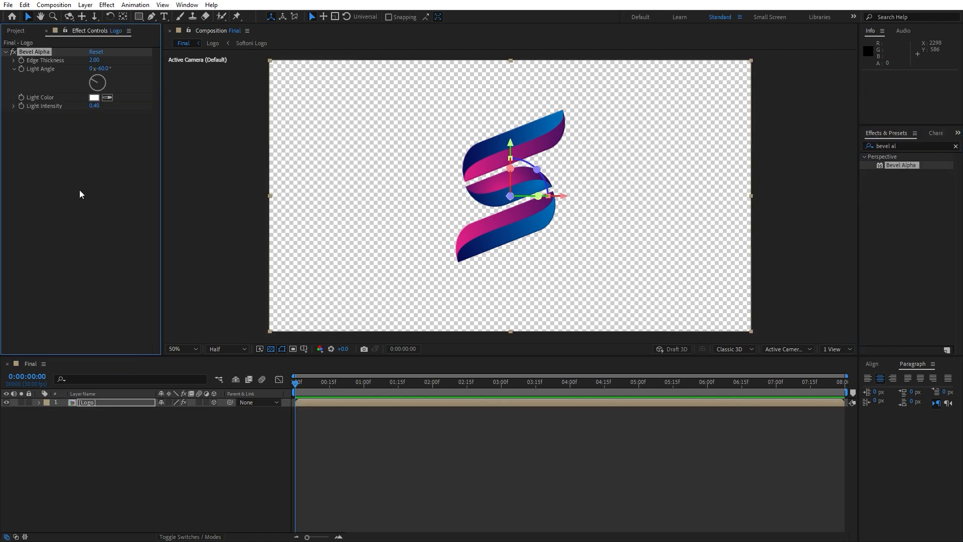
Step: Set Bevel Alpha's edge thickness to 9, light angle to 0° and light intensity to 0.50
{"action": "left_click", "coordinate": [94, 60]}
{"action": "type", "text": "9"}
{"action": "key", "text": "Return"}
{"action": "left_click", "coordinate": [98, 70]}
{"action": "type", "text": "0"}
{"action": "left_click", "coordinate": [110, 152]}
{"action": "left_click_drag", "start_coordinate": [94, 107], "coordinate": [104, 112]}
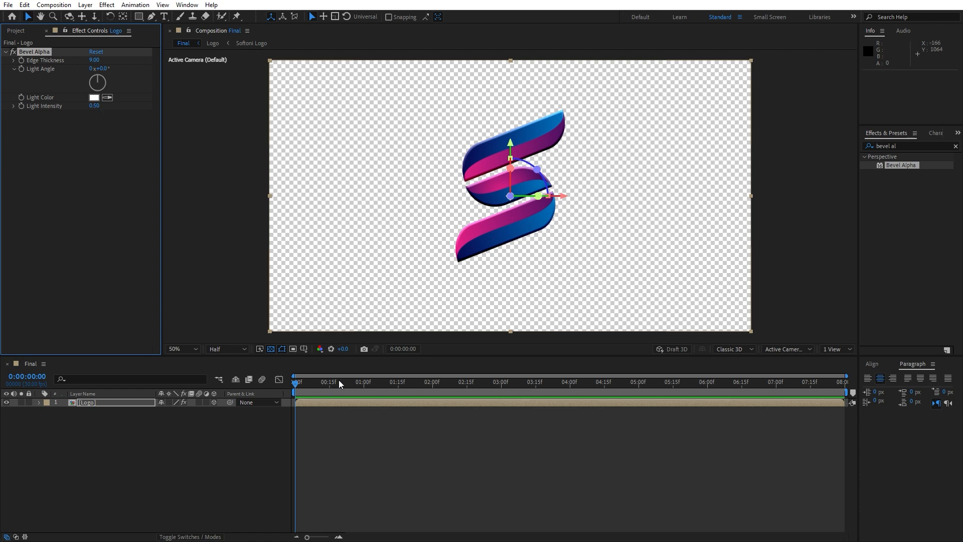
Step: Set the preview resolution to Full and inspect the logo's beveled edges up close
{"action": "key", "text": "period"}
{"action": "left_click", "coordinate": [229, 349]}
{"action": "left_click", "coordinate": [222, 373]}
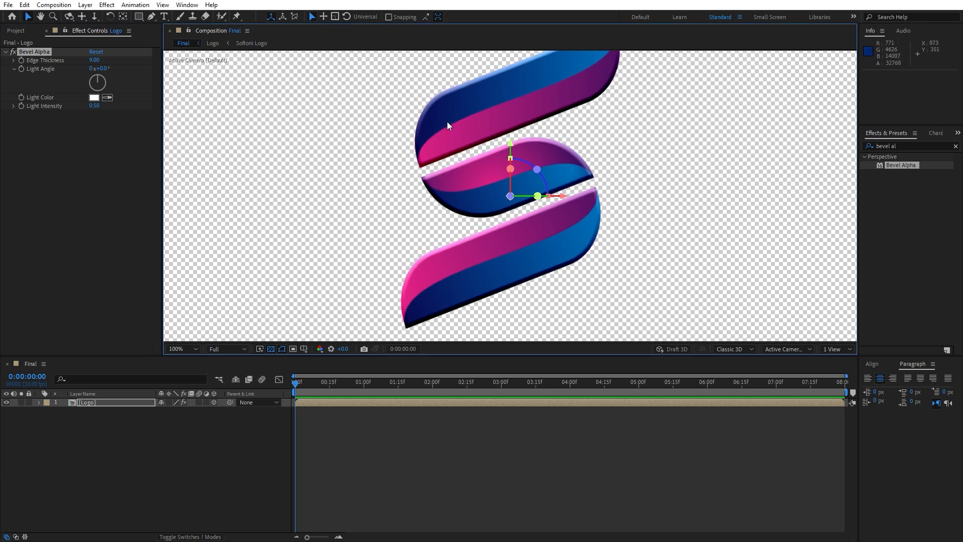
{"action": "key", "text": "comma"}
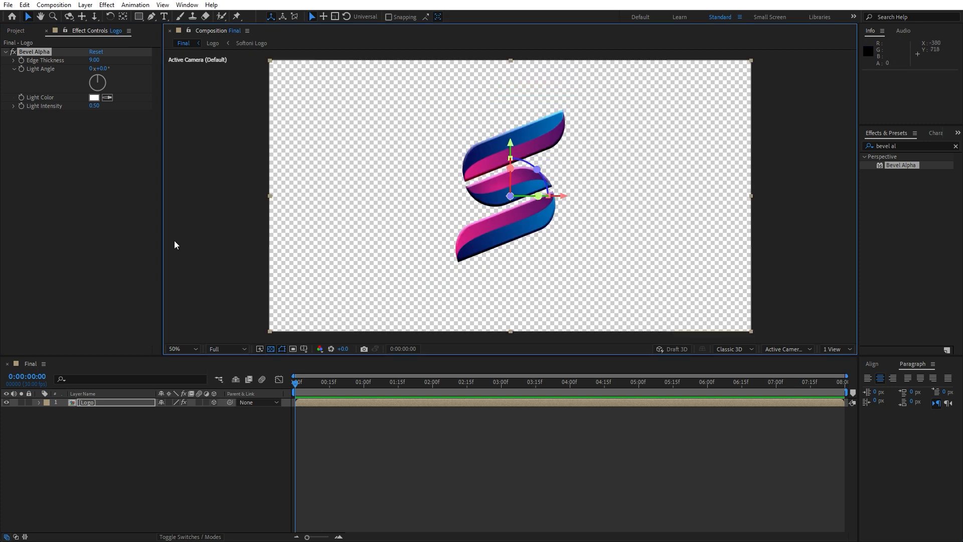
{"action": "left_click", "coordinate": [137, 451]}
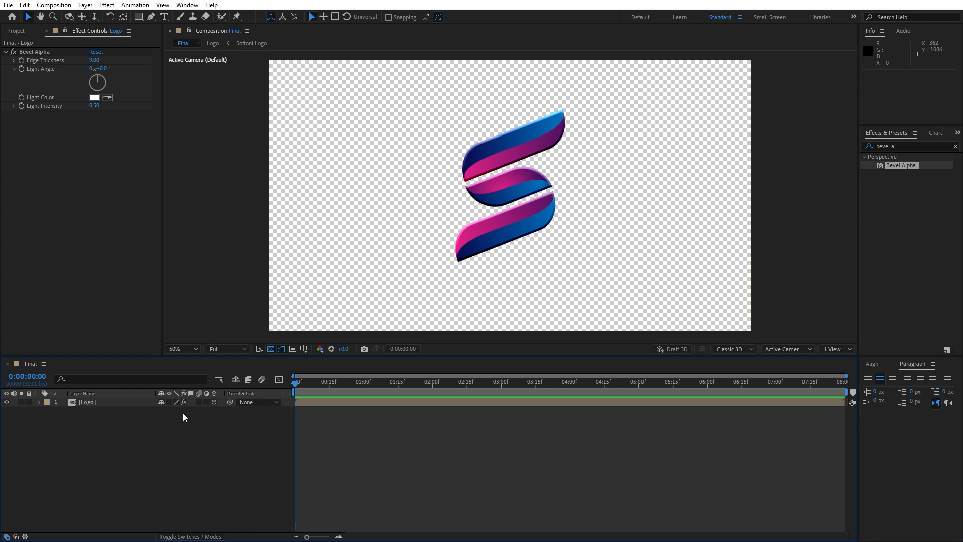
Step: Reveal the Logo layer's Position, then turn its 3D option off and back on
{"action": "left_click", "coordinate": [99, 402]}
{"action": "key", "text": "p"}
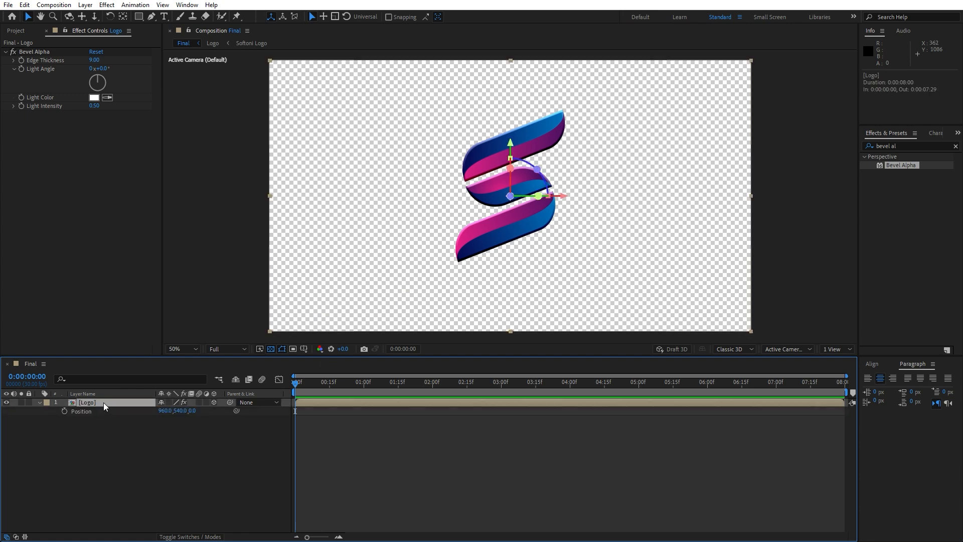
{"action": "left_click", "coordinate": [214, 401]}
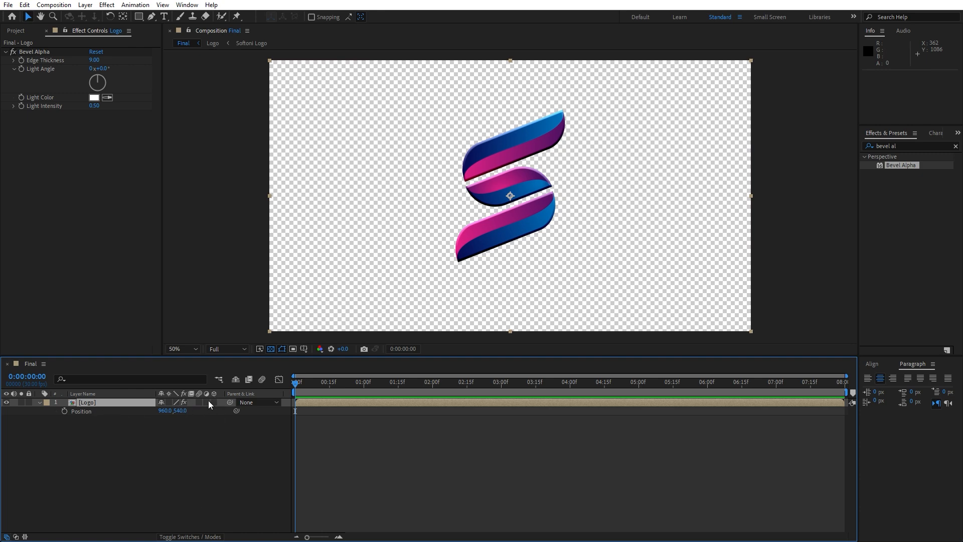
{"action": "left_click", "coordinate": [172, 536]}
{"action": "left_click", "coordinate": [172, 537]}
{"action": "left_click", "coordinate": [214, 402]}
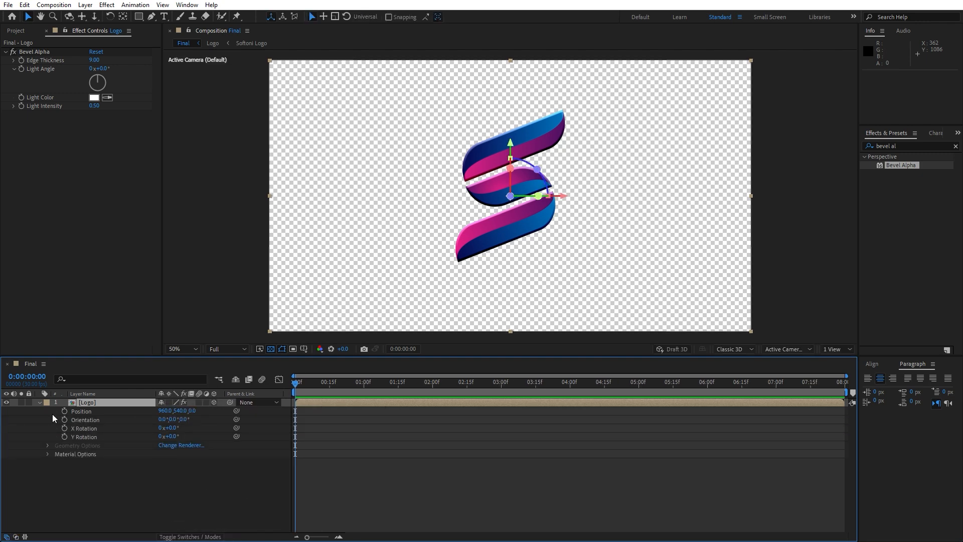
{"action": "left_click", "coordinate": [39, 401]}
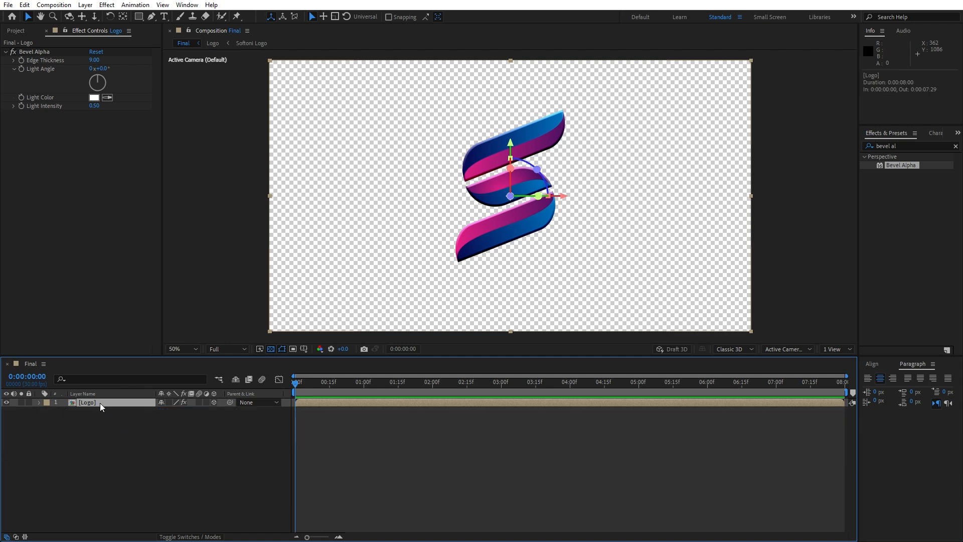
Step: Rename the Logo layer in the Final composition to "Logo 01"
{"action": "key", "text": "Return"}
{"action": "type", "text": "Logo 01"}
{"action": "left_click", "coordinate": [103, 407]}
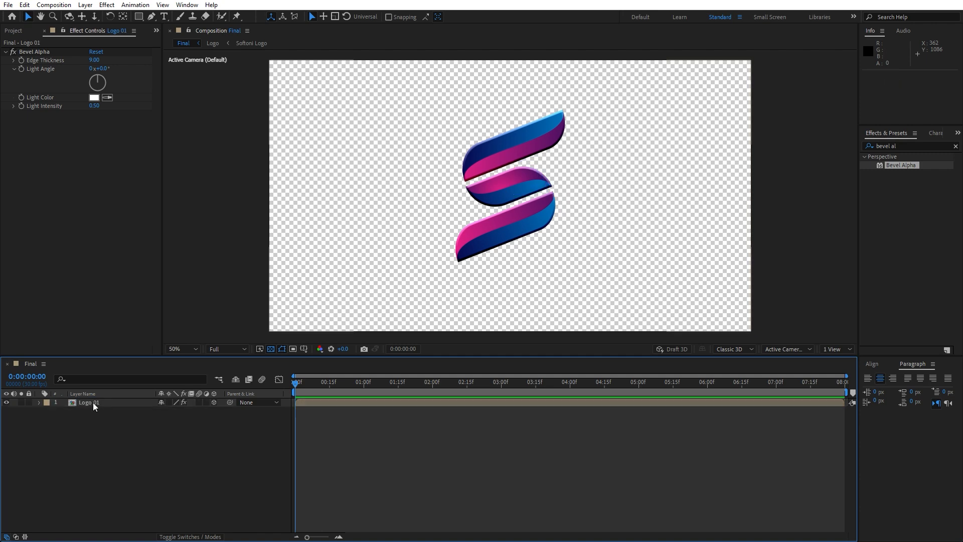
Step: Duplicate the Logo 01 layer and place the copy directly beneath it
{"action": "left_click", "coordinate": [92, 402]}
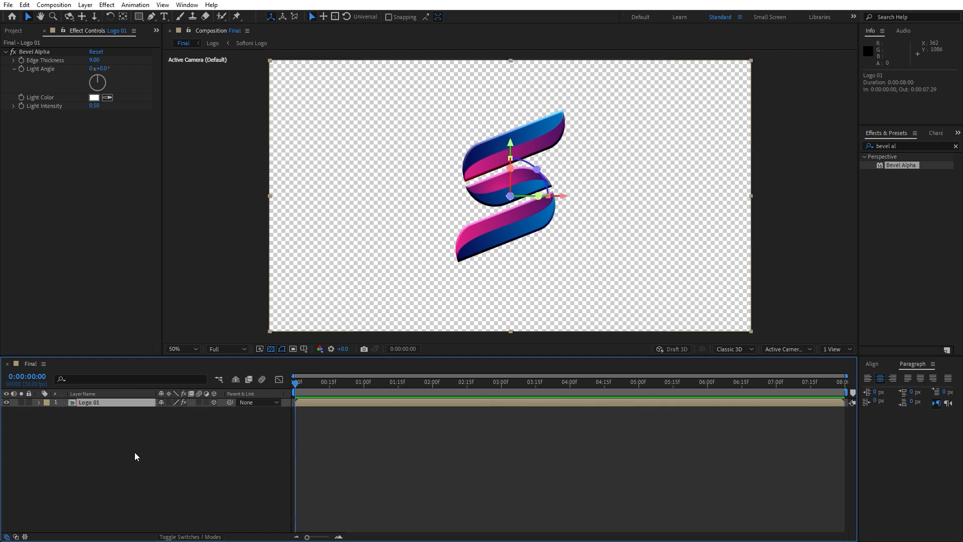
{"action": "key", "text": "ctrl+d"}
{"action": "left_click_drag", "start_coordinate": [99, 403], "coordinate": [77, 380]}
Step: Set the Z position of Logo 01 to 1 and of Logo 02 to 2
{"action": "key", "text": "p"}
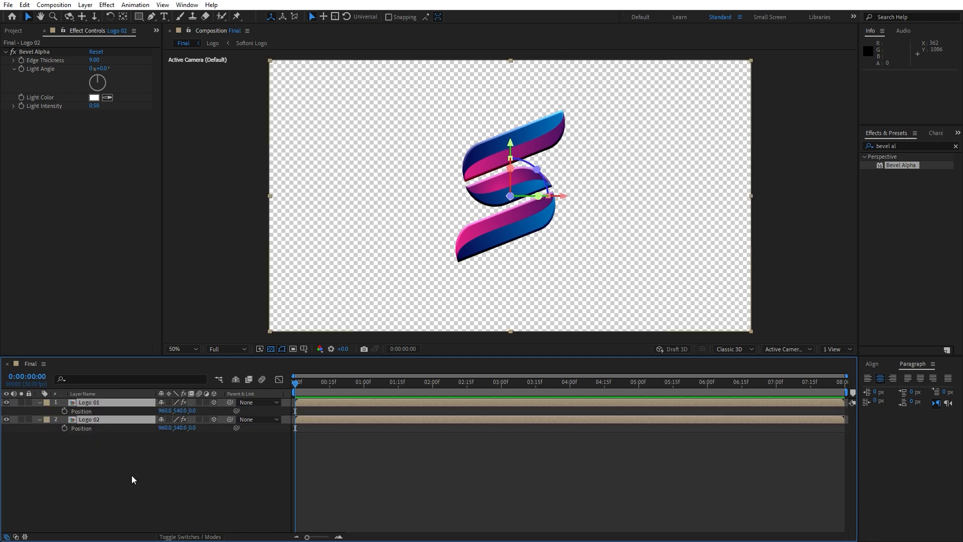
{"action": "left_click", "coordinate": [180, 471]}
{"action": "left_click", "coordinate": [193, 410]}
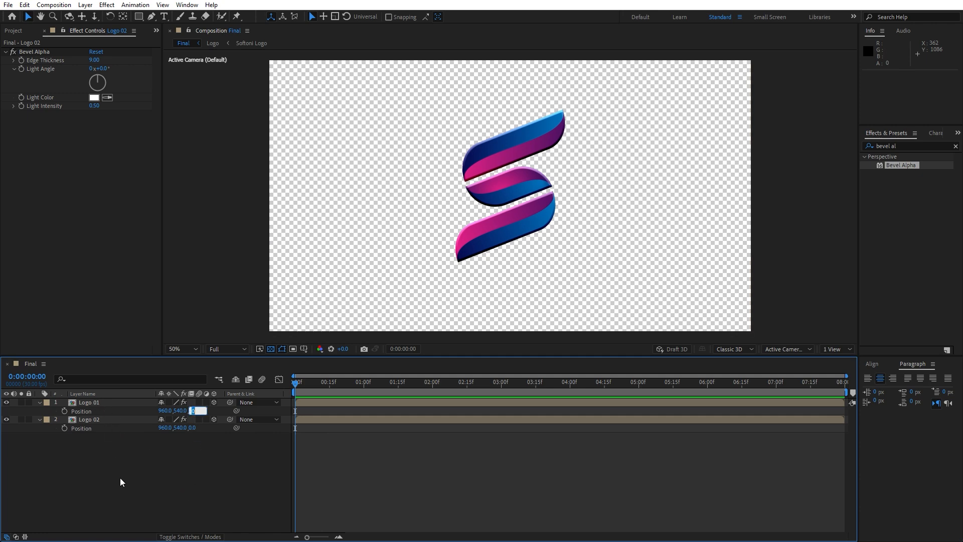
{"action": "type", "text": "1"}
{"action": "key", "text": "Return"}
{"action": "left_click", "coordinate": [95, 421]}
{"action": "left_click", "coordinate": [191, 428]}
{"action": "type", "text": "2"}
{"action": "key", "text": "Return"}
Step: Duplicate Logo 02, move the copy to the end of the stack and set its Z position to 3
{"action": "left_click", "coordinate": [95, 419]}
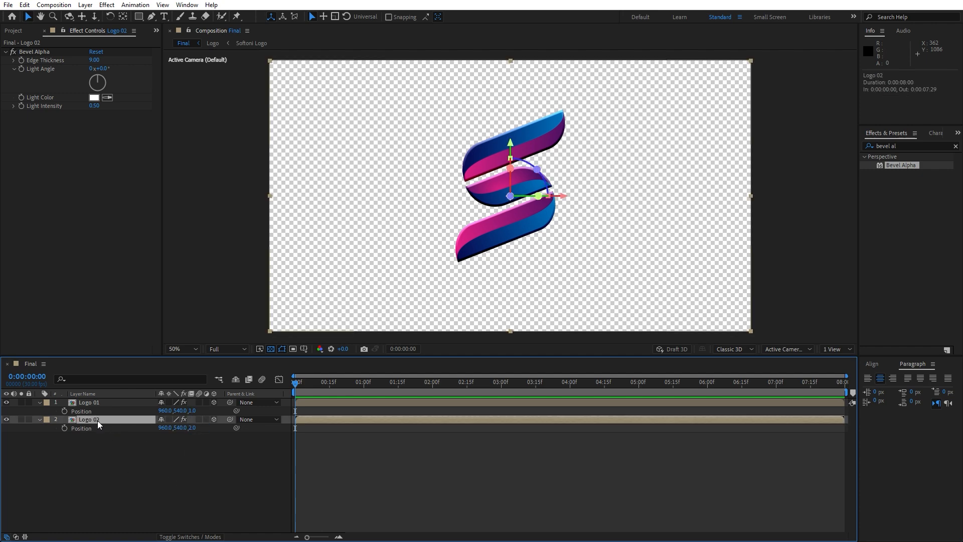
{"action": "key", "text": "ctrl+d"}
{"action": "left_click_drag", "start_coordinate": [96, 426], "coordinate": [182, 446]}
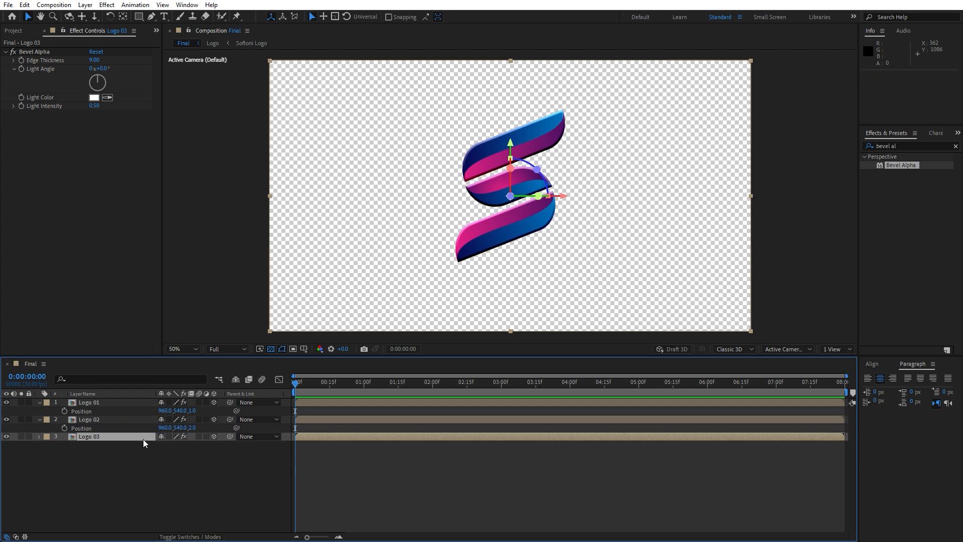
{"action": "key", "text": "p"}
{"action": "left_click", "coordinate": [191, 445]}
{"action": "type", "text": "3"}
{"action": "key", "text": "Return"}
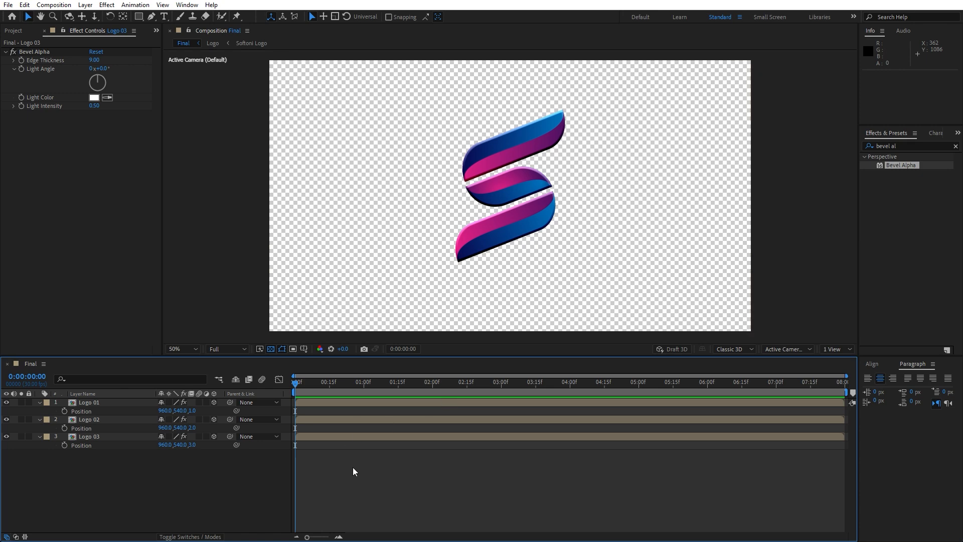
Step: Continue duplicating the logo layers up to Logo 40, giving each copy a Z position that matches its number
{"action": "key", "text": "ctrl+d"}
{"action": "key", "text": "ctrl+d"}
{"action": "key", "text": "ctrl+d"}
{"action": "key", "text": "ctrl+d"}
{"action": "key", "text": "ctrl+d"}
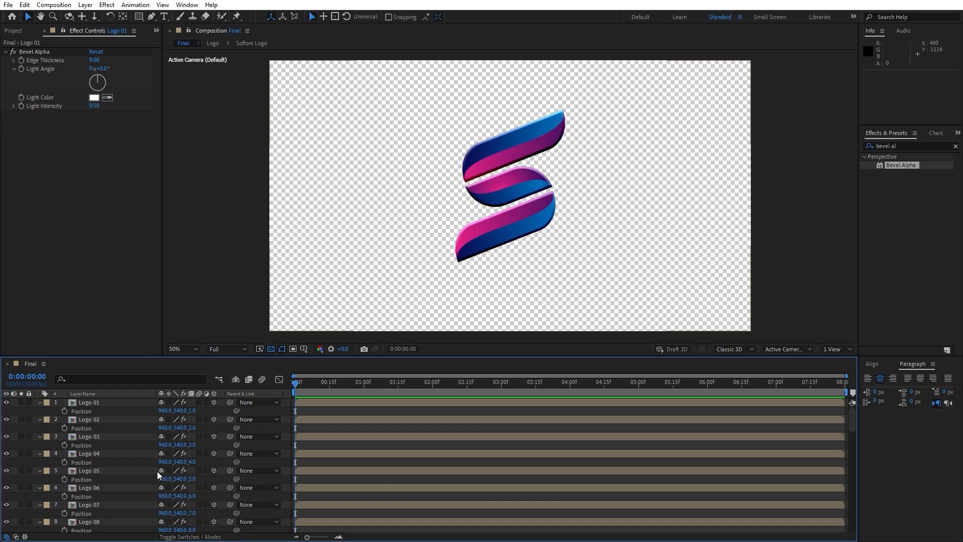
{"action": "key", "text": "ctrl+d"}
{"action": "key", "text": "ctrl+d"}
{"action": "key", "text": "ctrl+d"}
{"action": "key", "text": "ctrl+d"}
{"action": "key", "text": "ctrl+d"}
{"action": "key", "text": "ctrl+d"}
{"action": "key", "text": "ctrl+d"}
{"action": "key", "text": "ctrl+d"}
{"action": "key", "text": "ctrl+d"}
{"action": "key", "text": "ctrl+d"}
{"action": "key", "text": "ctrl+d"}
{"action": "key", "text": "ctrl+d"}
{"action": "key", "text": "ctrl+d"}
{"action": "key", "text": "ctrl+d"}
{"action": "key", "text": "ctrl+d"}
{"action": "key", "text": "ctrl+d"}
{"action": "key", "text": "ctrl+d"}
{"action": "key", "text": "ctrl+d"}
{"action": "key", "text": "ctrl+d"}
{"action": "key", "text": "ctrl+d"}
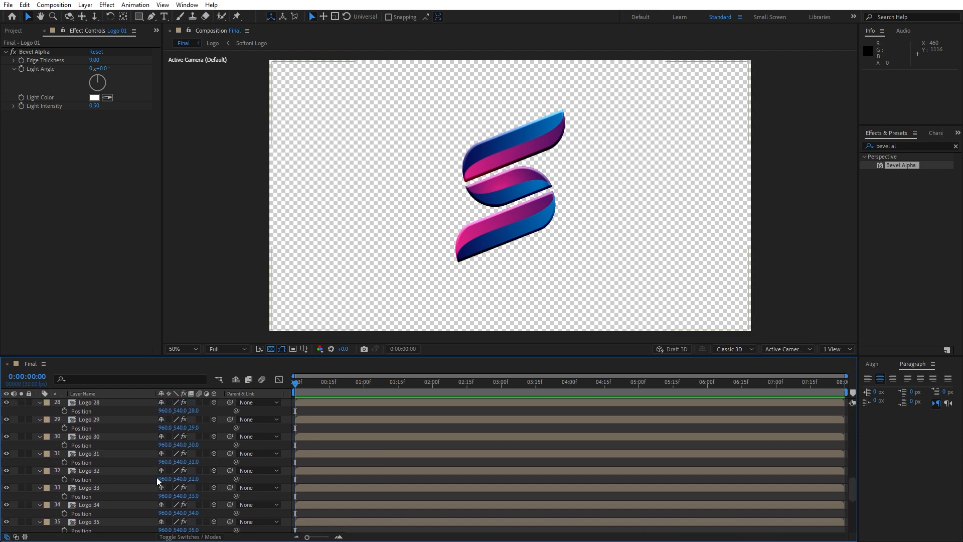
Step: Review the Z positions of the stacked layers from Logo 01 through Logo 40
{"action": "scroll", "coordinate": [156, 489], "scroll_direction": "up", "scroll_amount": 15}
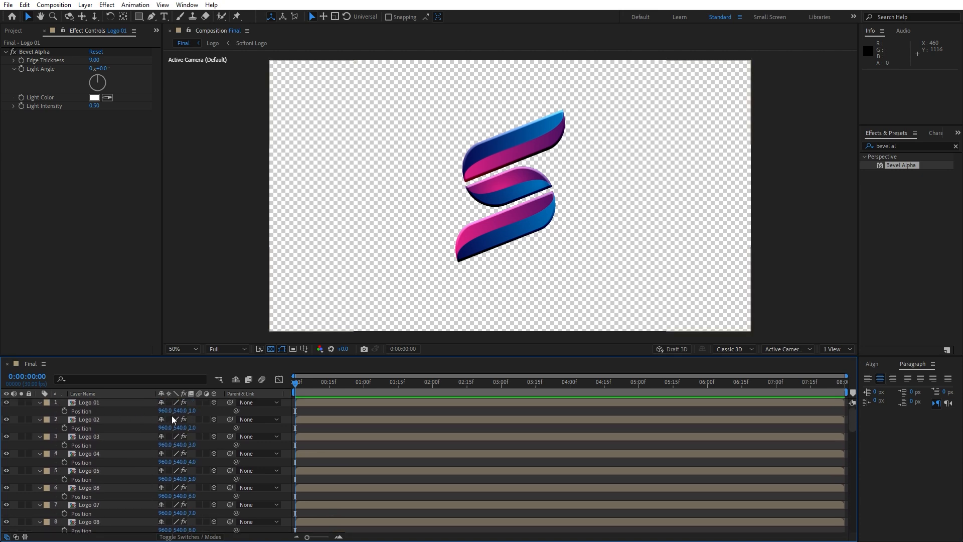
{"action": "scroll", "coordinate": [131, 495], "scroll_direction": "down", "scroll_amount": 7}
{"action": "scroll", "coordinate": [130, 498], "scroll_direction": "down", "scroll_amount": 8}
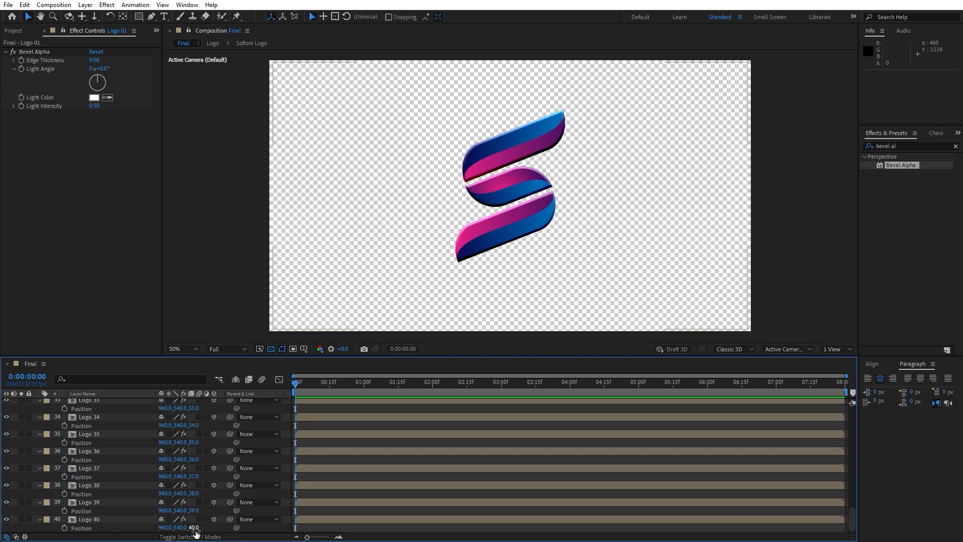
{"action": "left_click", "coordinate": [98, 519]}
{"action": "left_click", "coordinate": [94, 502]}
{"action": "left_click", "coordinate": [95, 519]}
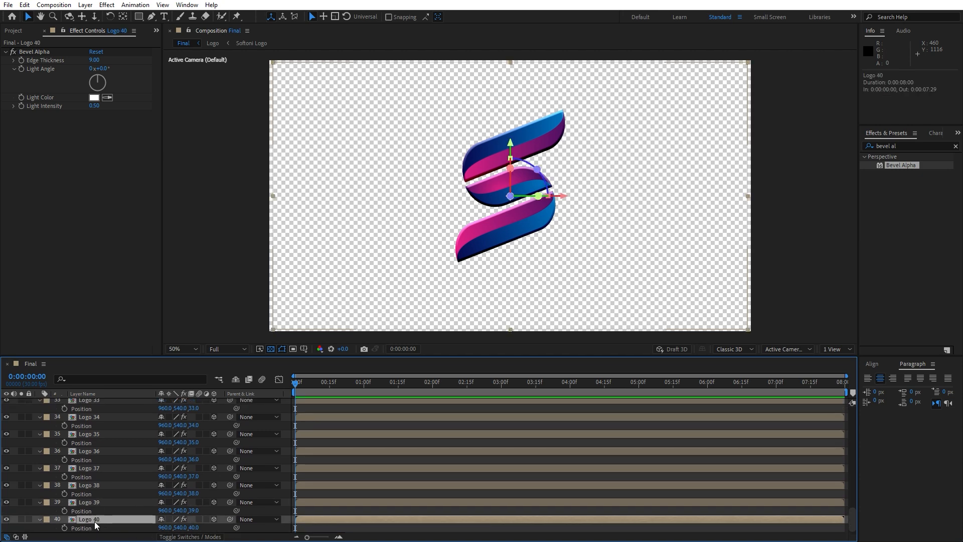
Step: Remove the Bevel Alpha effect from the Logo 01 layer
{"action": "scroll", "coordinate": [95, 489], "scroll_direction": "up", "scroll_amount": 15}
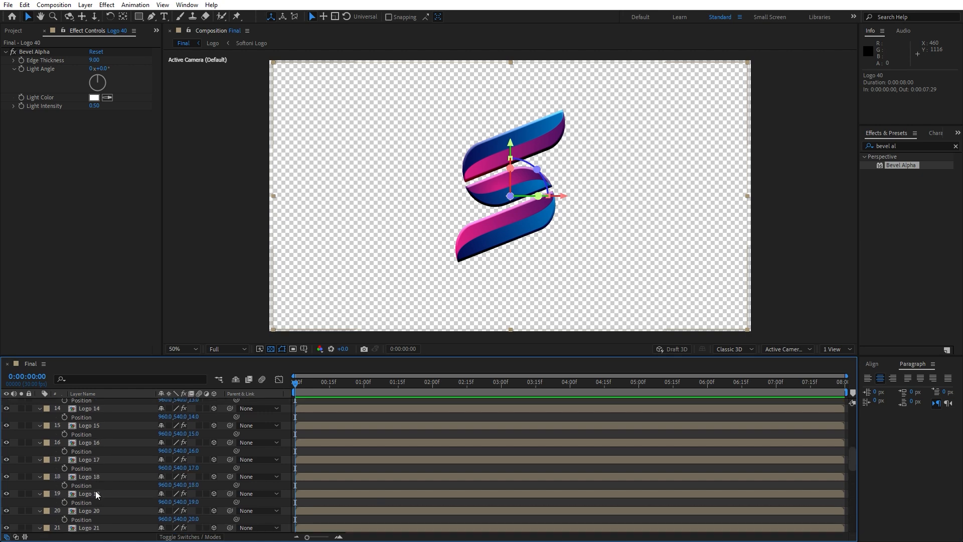
{"action": "left_click", "coordinate": [89, 402]}
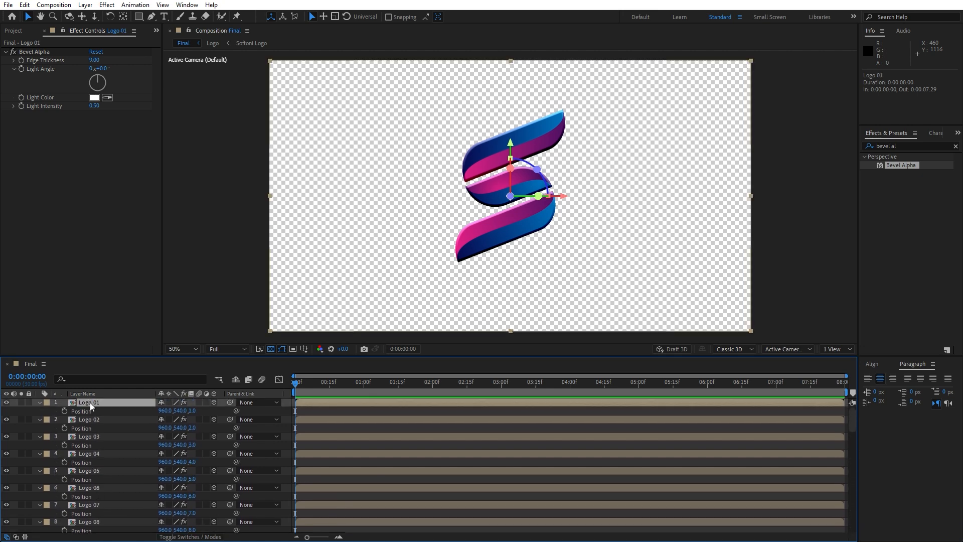
{"action": "left_click", "coordinate": [38, 53]}
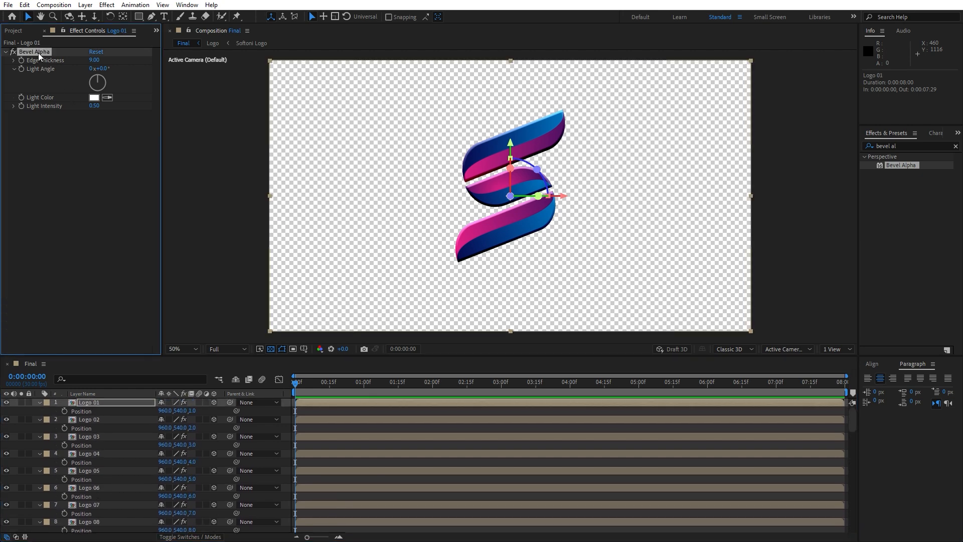
{"action": "key", "text": "Delete"}
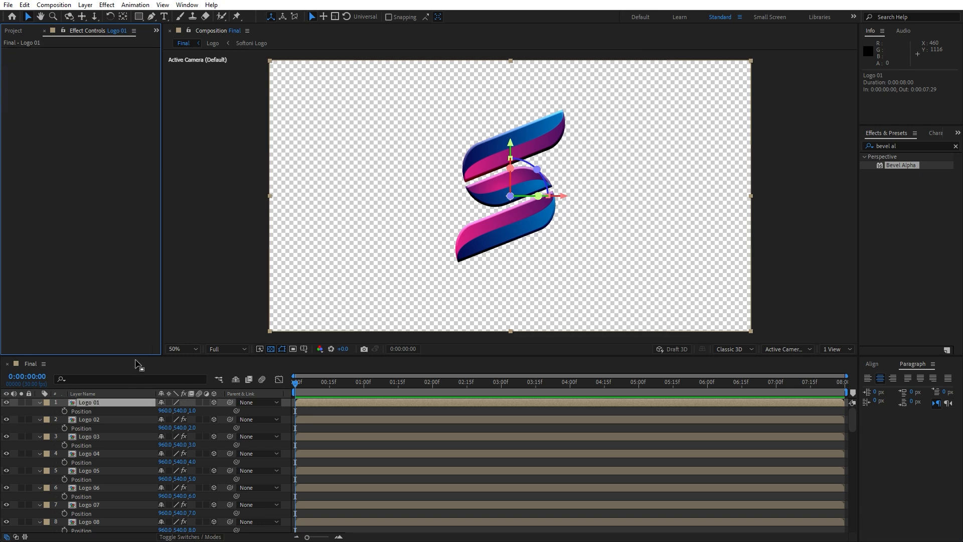
Step: Pre-compose all 40 logo layers into a new composition named Logo + Elements, moving all attributes into it
{"action": "left_click", "coordinate": [37, 408]}
{"action": "key", "text": "ctrl+a"}
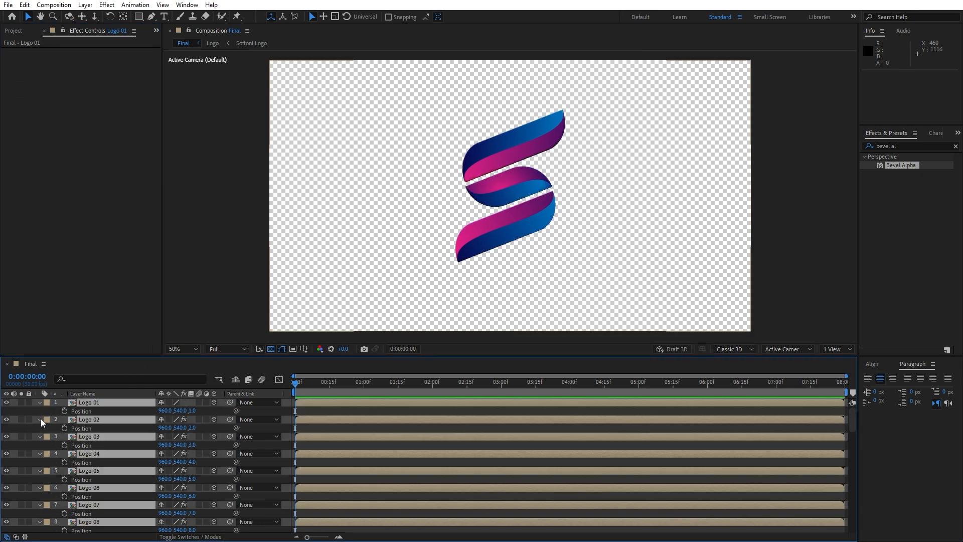
{"action": "left_click", "coordinate": [41, 420]}
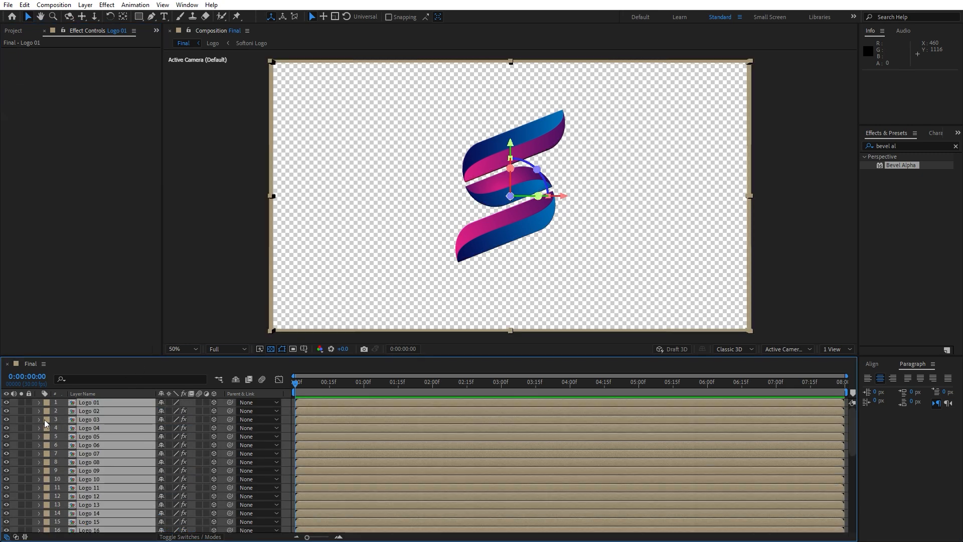
{"action": "right_click", "coordinate": [95, 464]}
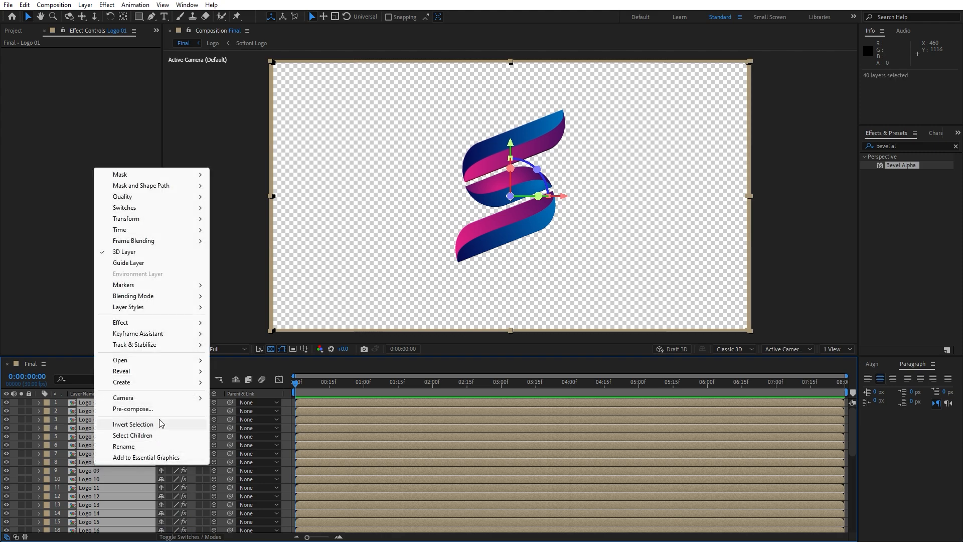
{"action": "left_click", "coordinate": [131, 409]}
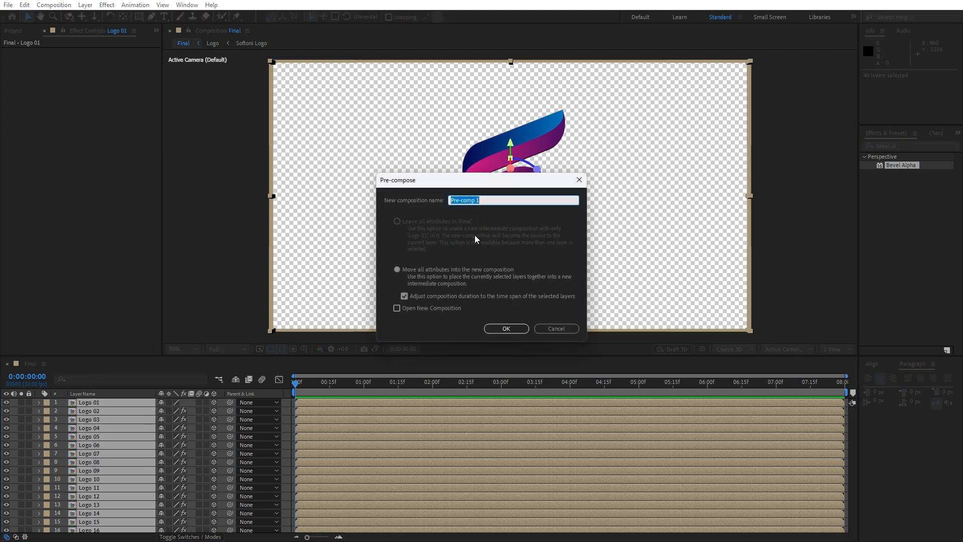
{"action": "type", "text": "Logo + Elements"}
{"action": "left_click", "coordinate": [397, 269]}
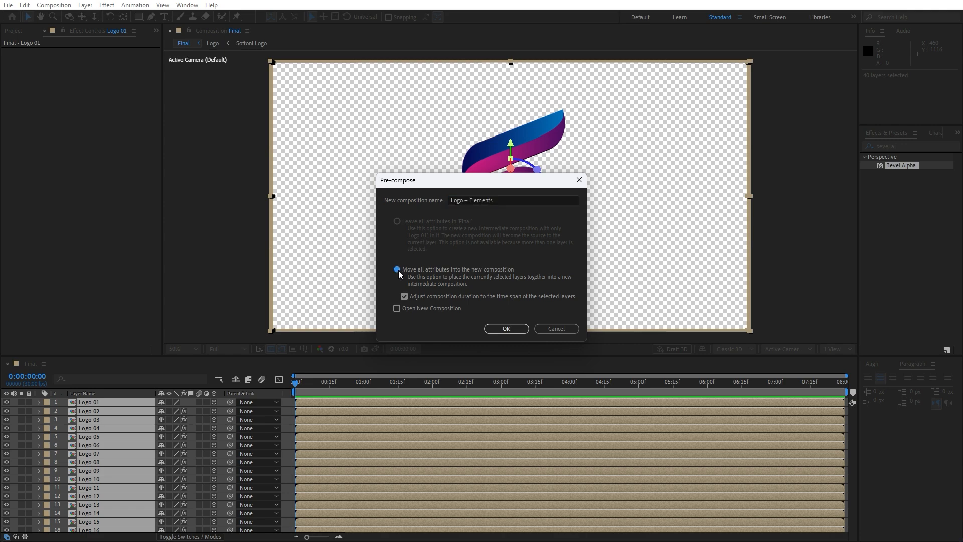
{"action": "left_click", "coordinate": [503, 329]}
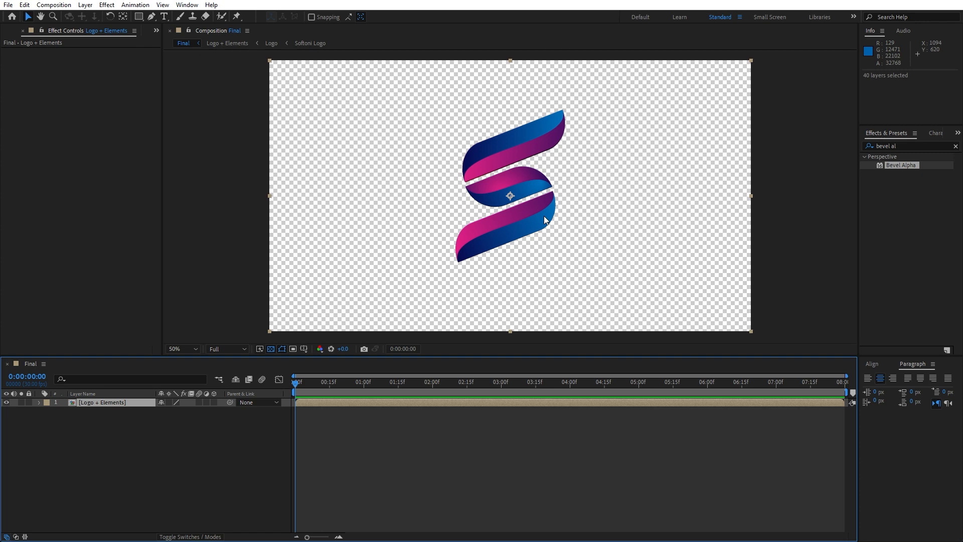
Step: Create a black 1920 x 1080 solid layer named Background in the Final composition
{"action": "left_click", "coordinate": [165, 467]}
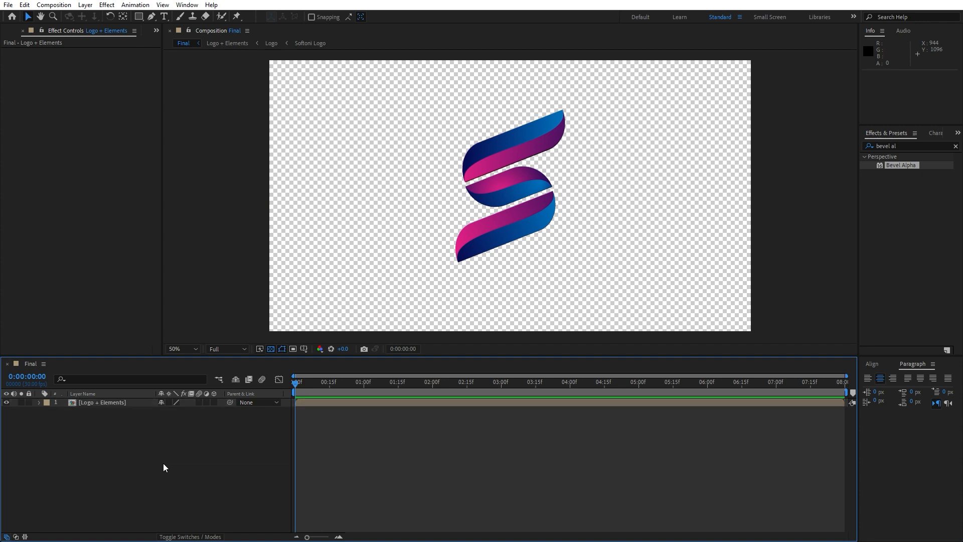
{"action": "right_click", "coordinate": [163, 473]}
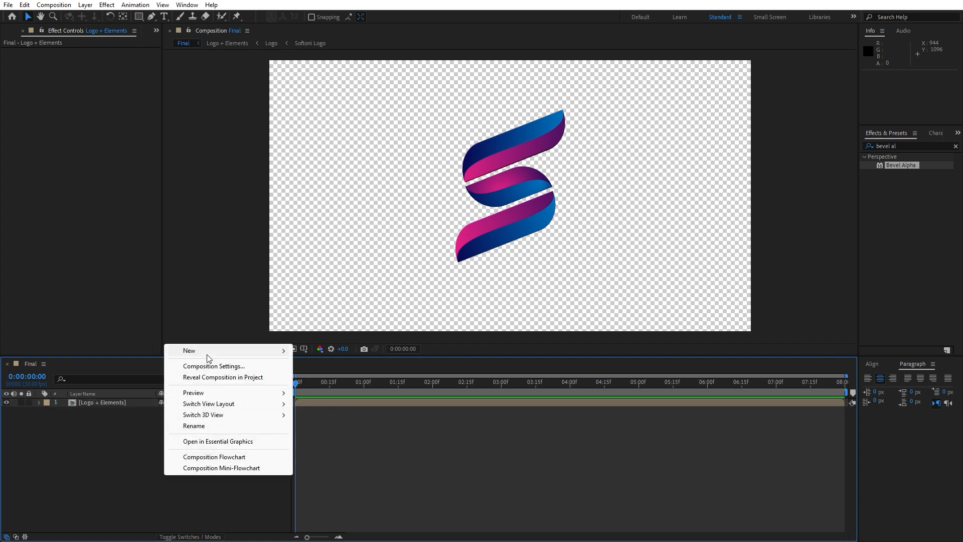
{"action": "mouse_move", "coordinate": [209, 356]}
{"action": "left_click", "coordinate": [327, 378]}
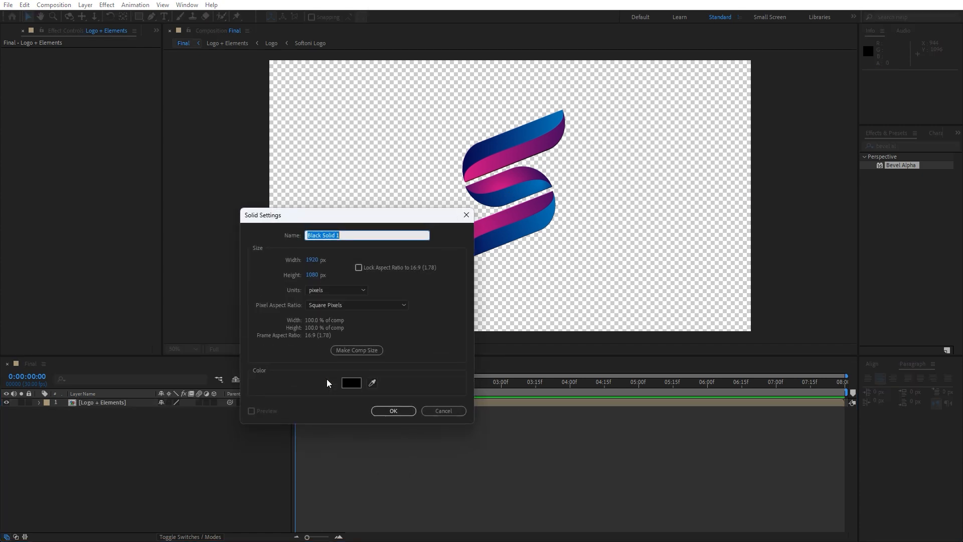
{"action": "type", "text": "Background"}
{"action": "key", "text": "Return"}
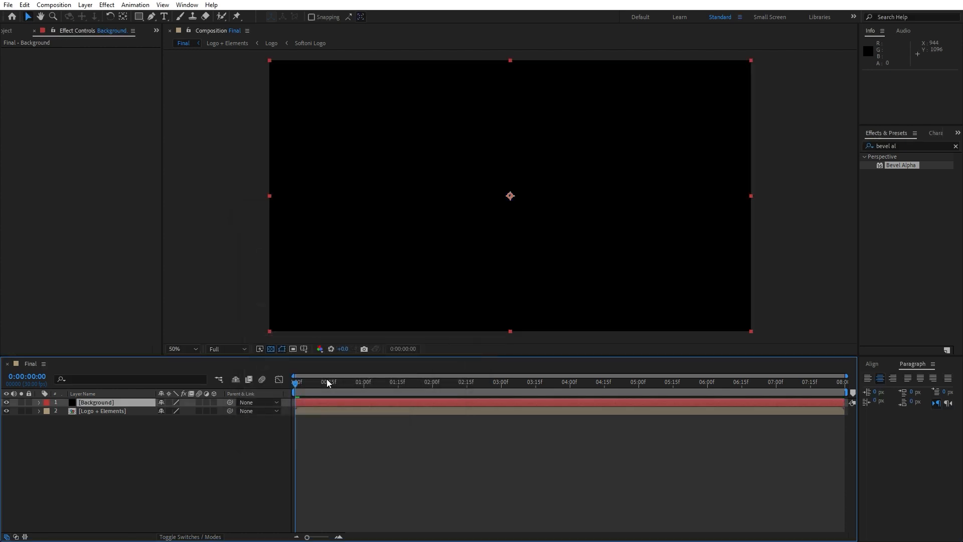
Step: Apply the Gradient Ramp effect to the Background layer and place that layer below Logo + Elements
{"action": "left_click", "coordinate": [907, 145]}
{"action": "type", "text": "ramp"}
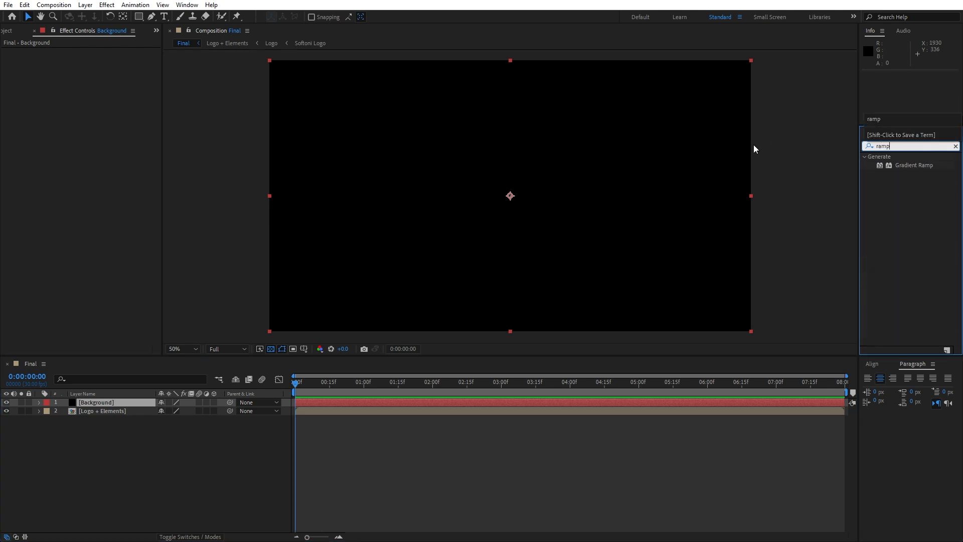
{"action": "left_click_drag", "start_coordinate": [913, 167], "coordinate": [98, 431]}
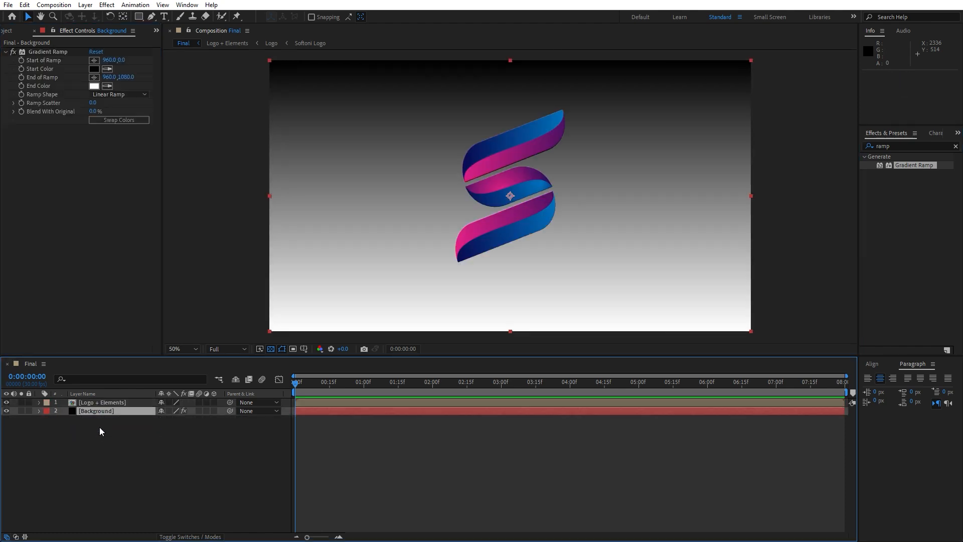
Step: Place the Gradient Ramp's start point at about -108, 8 and its end point at about 2036, 1152 for a diagonal gradient
{"action": "key", "text": "comma"}
{"action": "key", "text": "comma"}
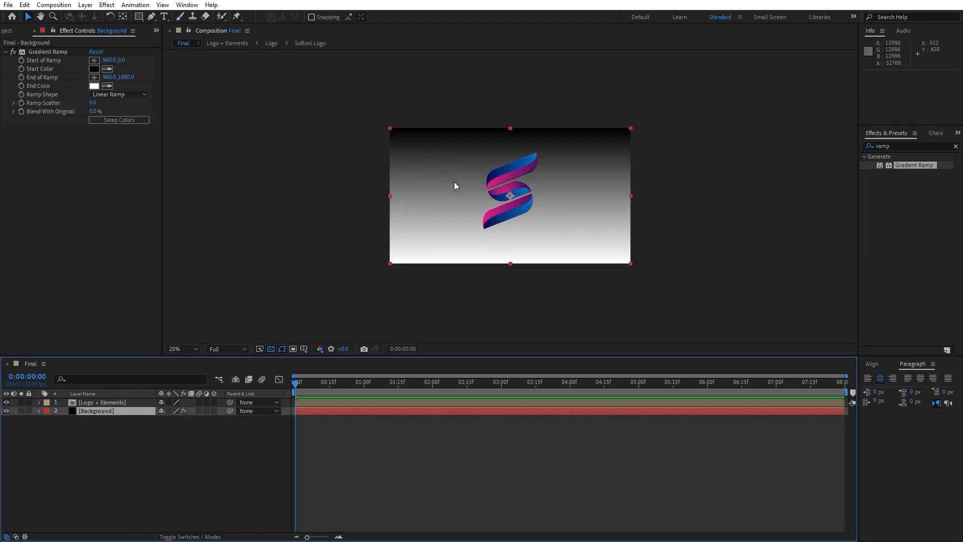
{"action": "left_click", "coordinate": [52, 51]}
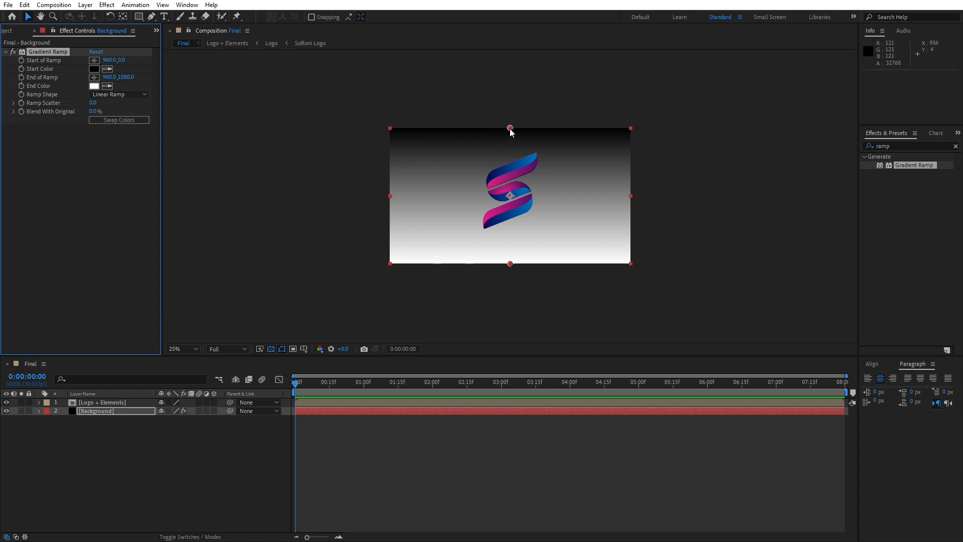
{"action": "left_click", "coordinate": [376, 128]}
{"action": "left_click", "coordinate": [94, 78]}
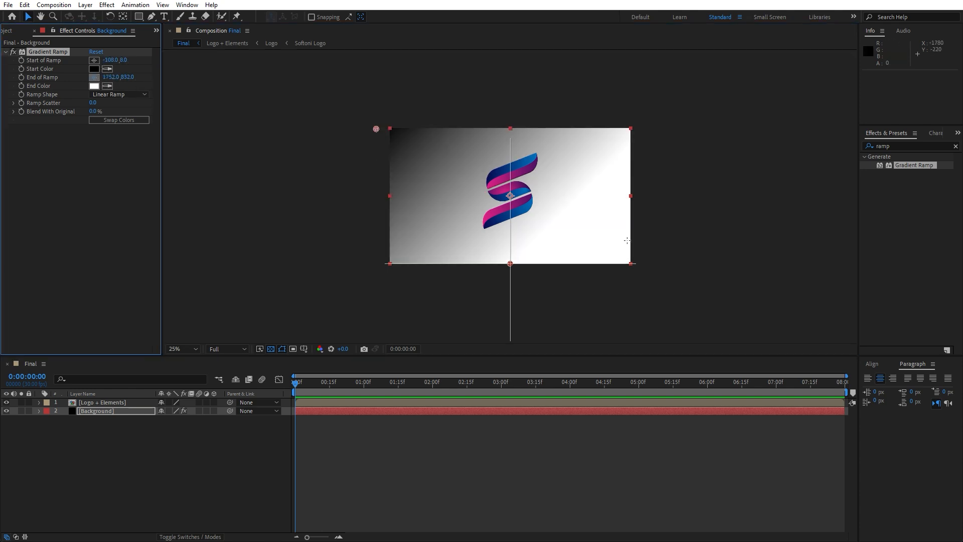
{"action": "left_click", "coordinate": [644, 272]}
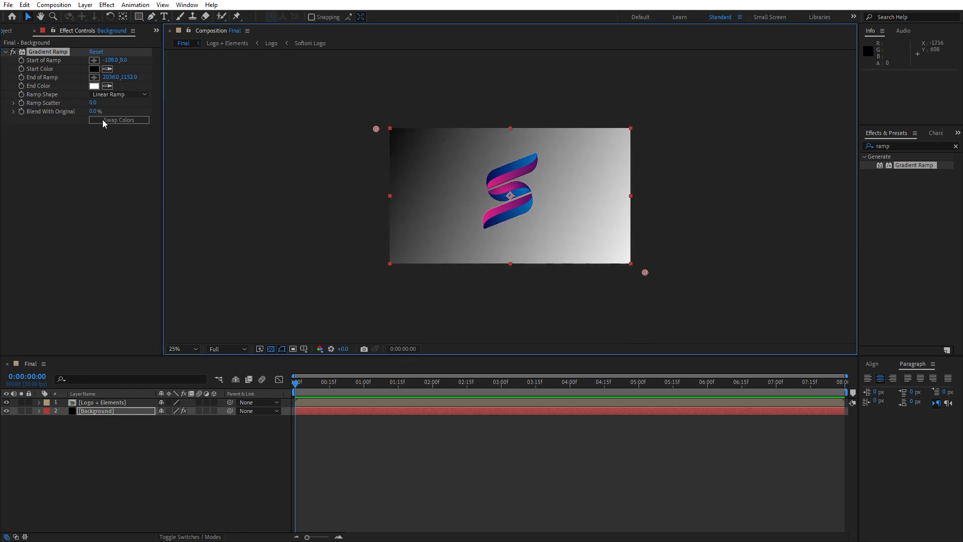
{"action": "scroll", "coordinate": [619, 229], "scroll_direction": "down", "scroll_amount": 1}
{"action": "scroll", "coordinate": [622, 281], "scroll_direction": "up", "scroll_amount": 2}
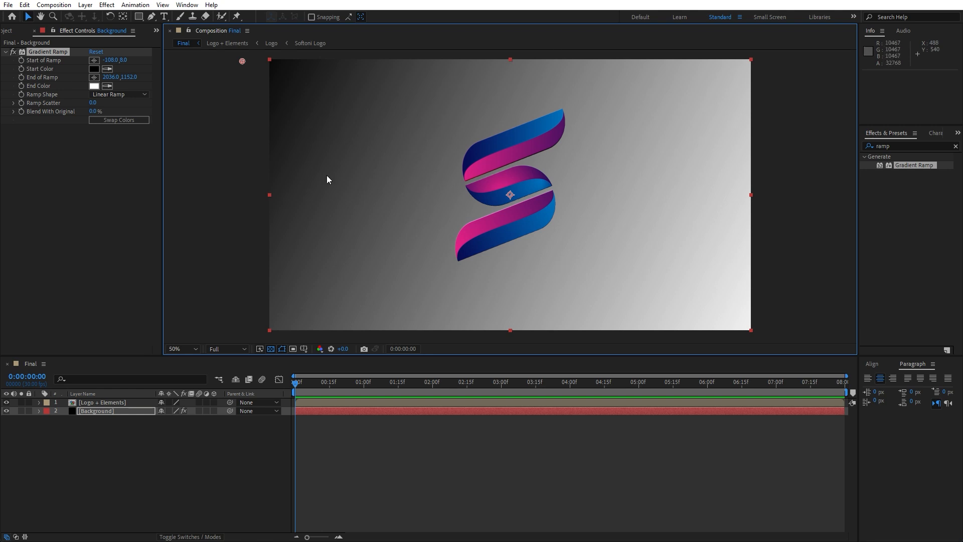
Step: Set the Gradient Ramp's Start Color to dark purple 55007C
{"action": "left_click", "coordinate": [94, 68]}
{"action": "left_click_drag", "start_coordinate": [421, 387], "coordinate": [416, 376]}
{"action": "left_click_drag", "start_coordinate": [402, 340], "coordinate": [419, 310]}
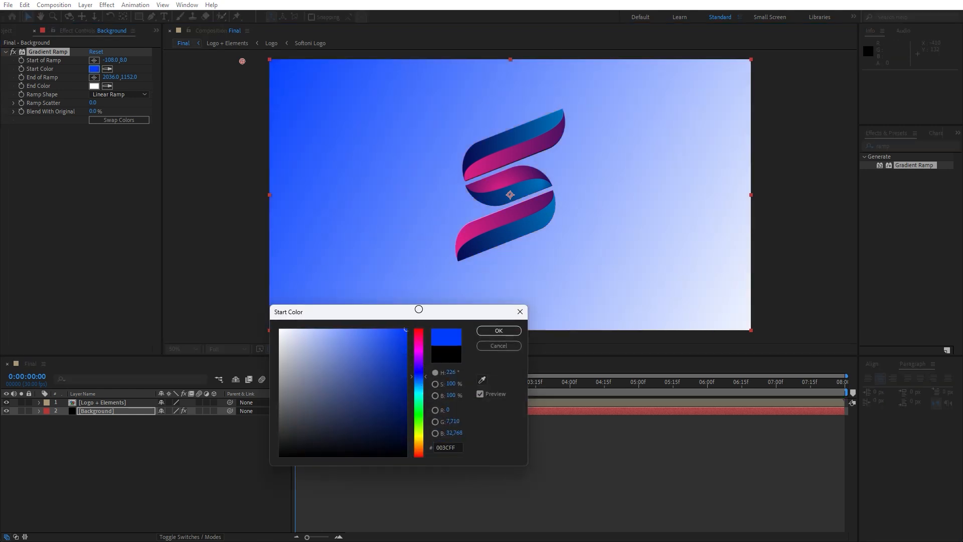
{"action": "left_click_drag", "start_coordinate": [417, 363], "coordinate": [420, 360]}
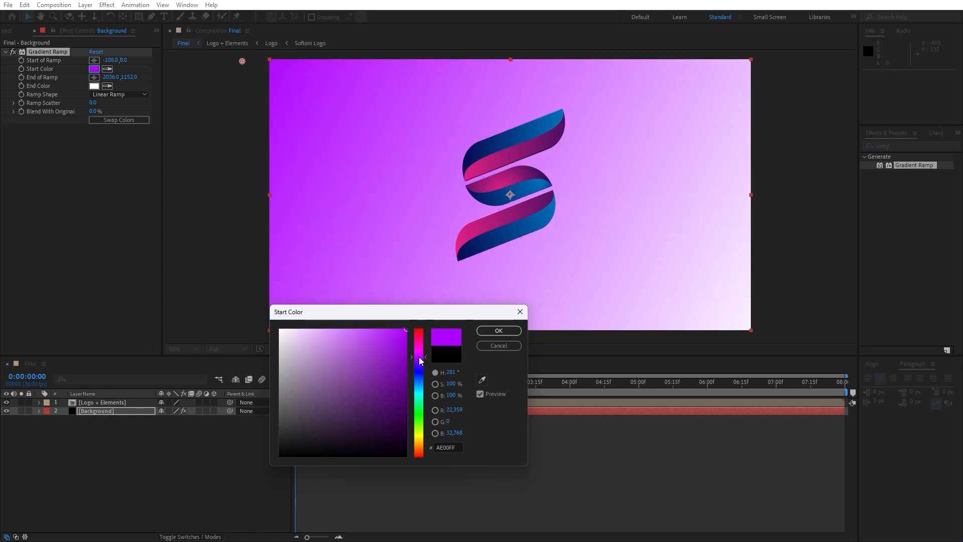
{"action": "left_click", "coordinate": [402, 358]}
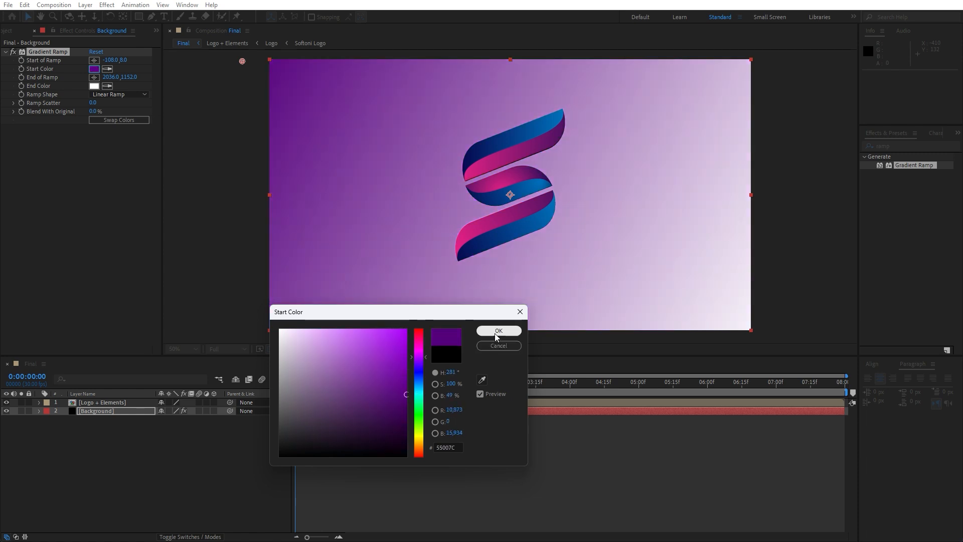
{"action": "left_click", "coordinate": [496, 331]}
Step: Set the Gradient Ramp's End Color to blue 0060FF and undo the creation of the new camera
{"action": "left_click", "coordinate": [94, 85]}
{"action": "left_click", "coordinate": [421, 380]}
{"action": "left_click_drag", "start_coordinate": [393, 389], "coordinate": [415, 318]}
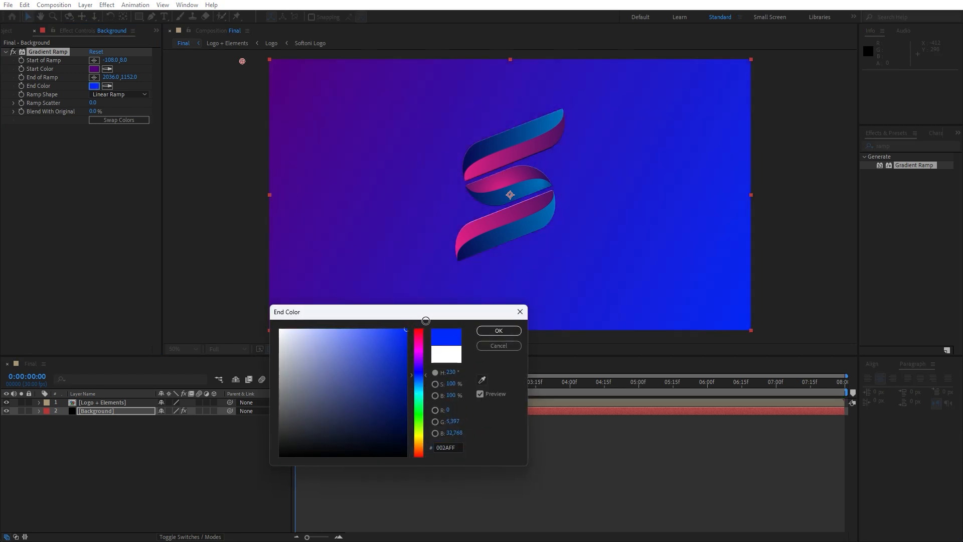
{"action": "left_click", "coordinate": [417, 379]}
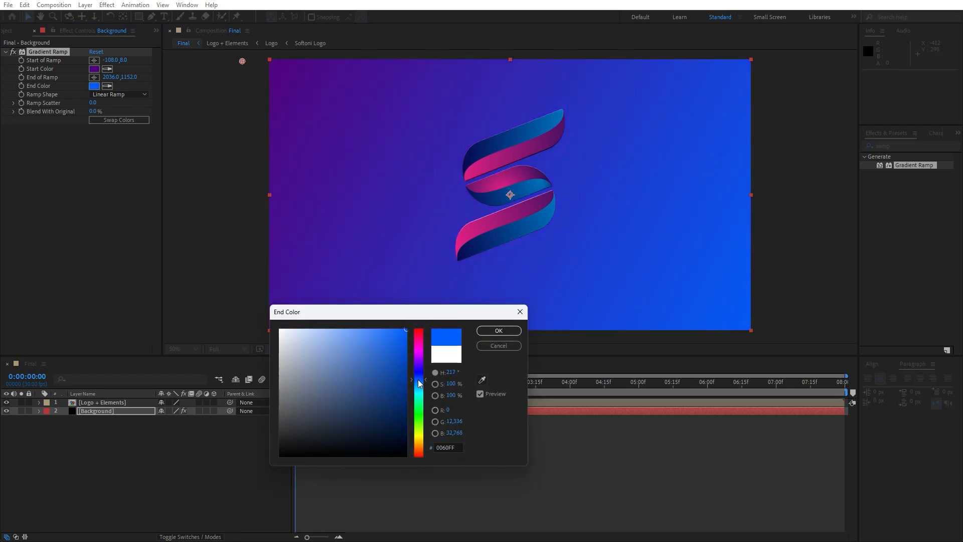
{"action": "left_click", "coordinate": [495, 329]}
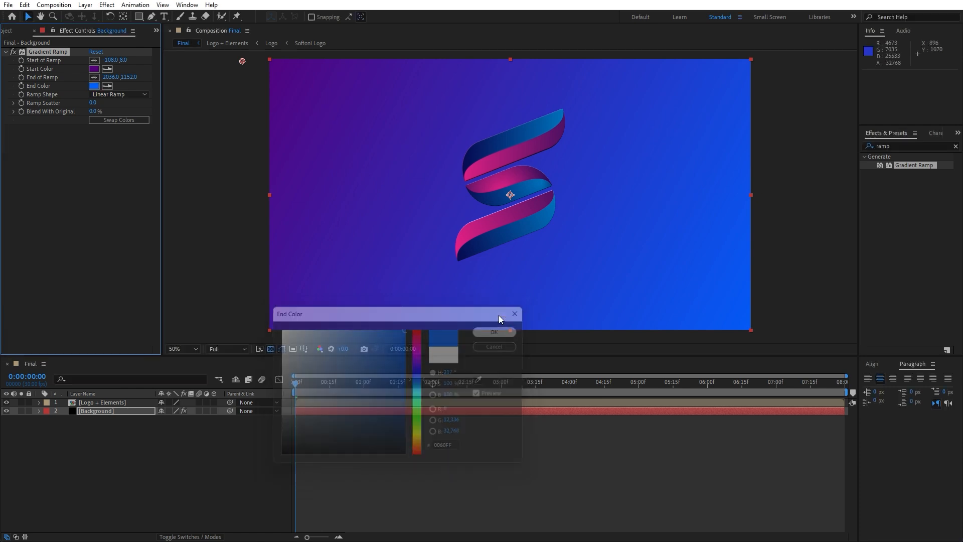
{"action": "key", "text": "ctrl+z"}
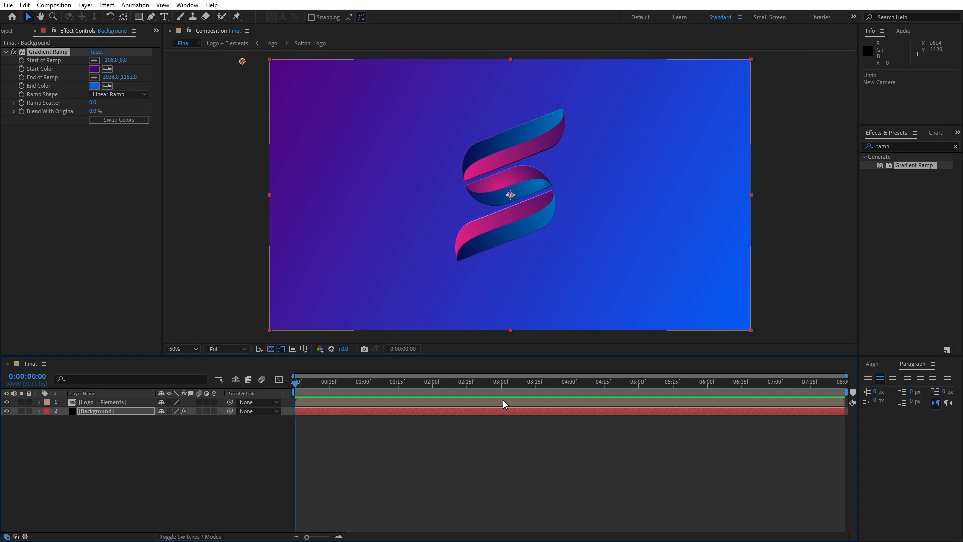
Step: Duplicate the Logo + Elements layer and rename the lower copy Shadows
{"action": "left_click", "coordinate": [98, 403]}
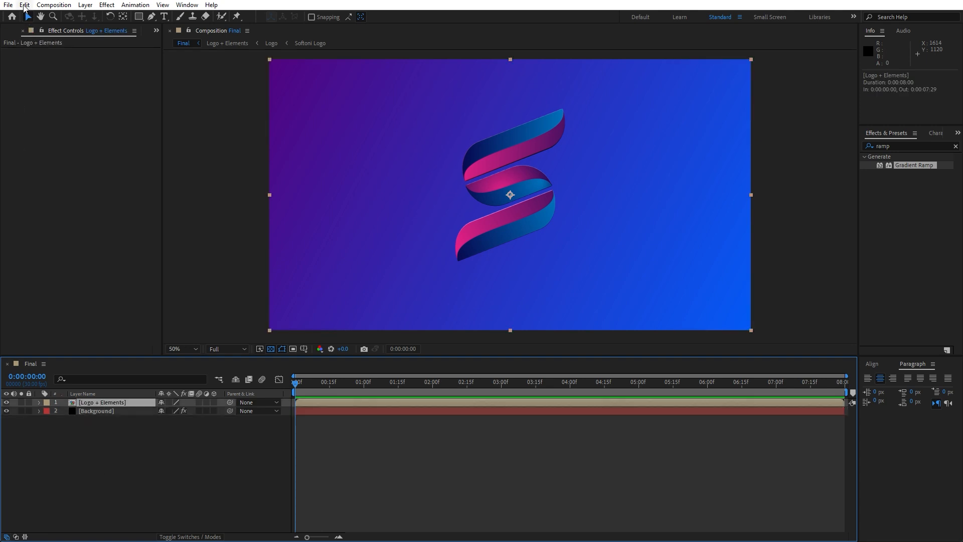
{"action": "left_click", "coordinate": [24, 4]}
{"action": "left_click", "coordinate": [73, 142]}
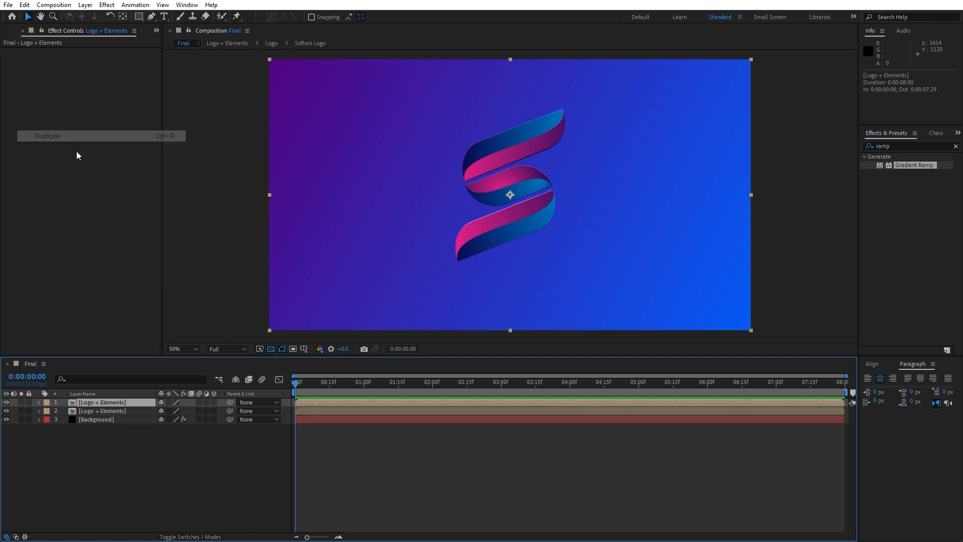
{"action": "left_click", "coordinate": [113, 412]}
{"action": "key", "text": "Return"}
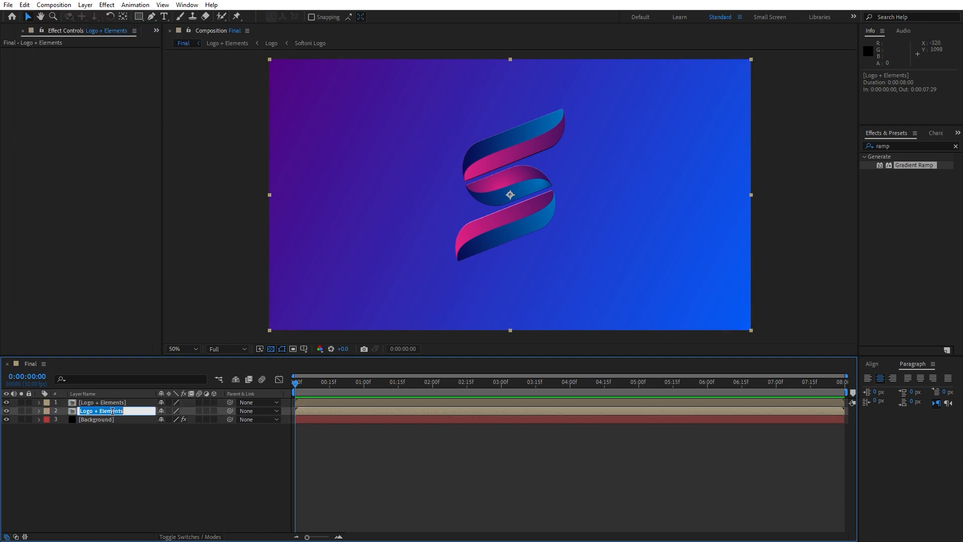
{"action": "type", "text": "Shadows"}
{"action": "left_click", "coordinate": [117, 477]}
Step: Apply the Fill effect to the Shadows layer and set its color to black 000000
{"action": "left_click", "coordinate": [107, 412]}
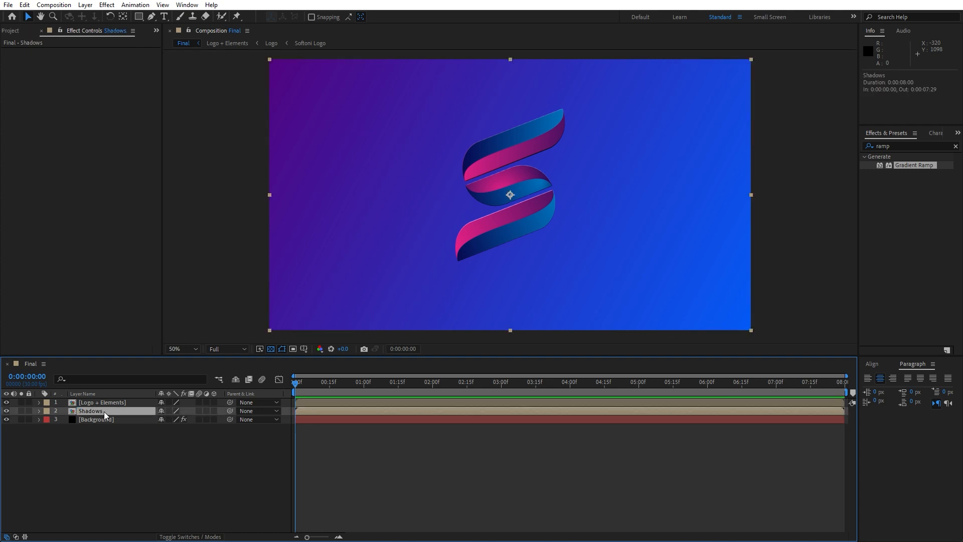
{"action": "double_click", "coordinate": [902, 146]}
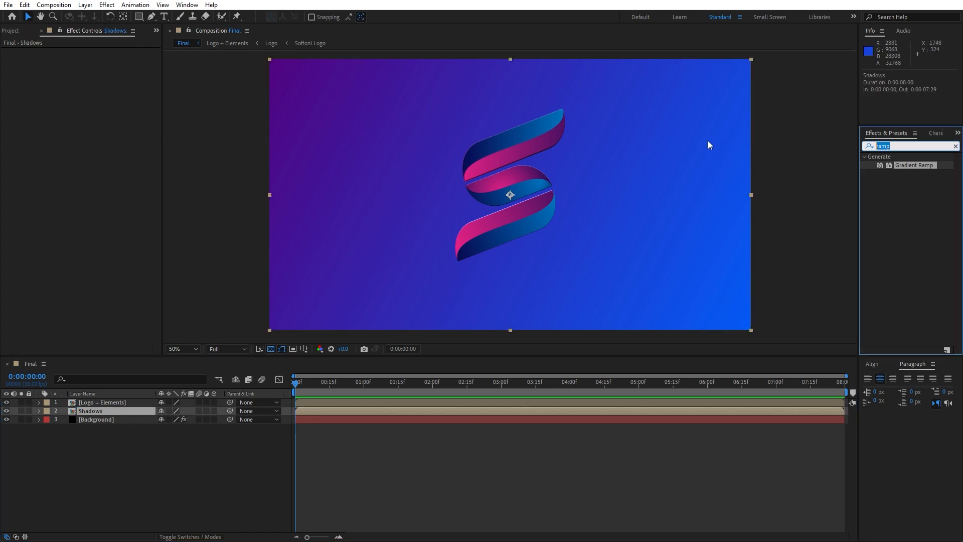
{"action": "type", "text": "fill"}
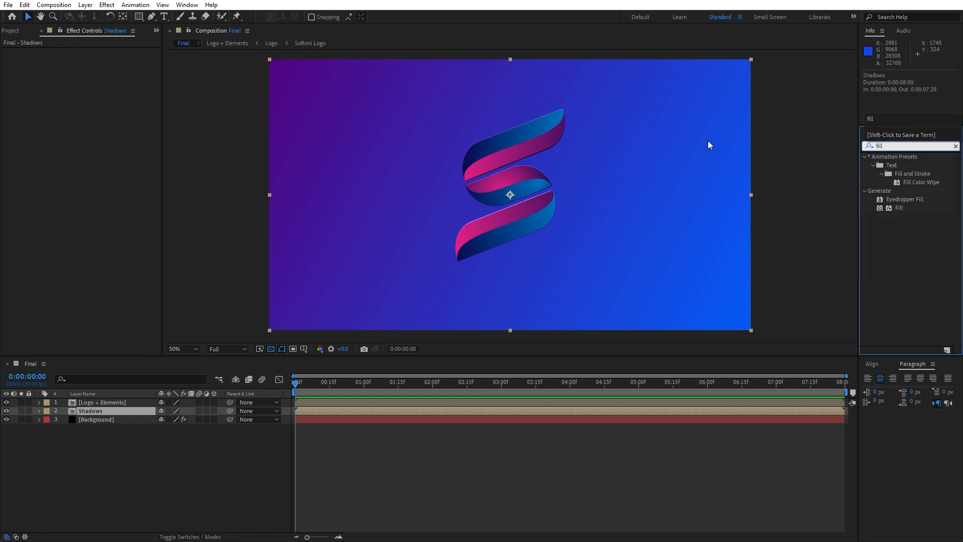
{"action": "left_click_drag", "start_coordinate": [916, 209], "coordinate": [107, 412]}
{"action": "left_click", "coordinate": [94, 77]}
{"action": "type", "text": "000000"}
{"action": "left_click", "coordinate": [496, 330]}
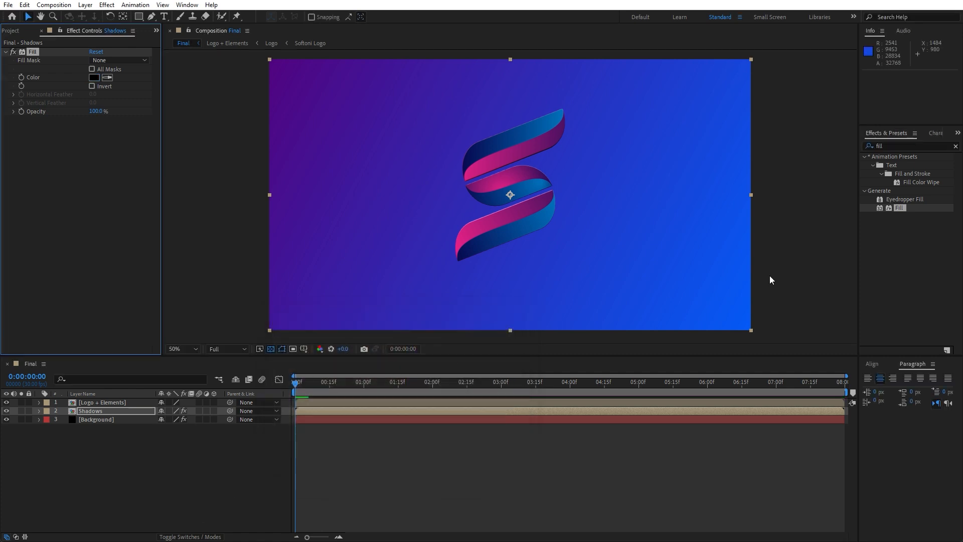
Step: Apply CC Radial Fast Blur to the Shadows layer and place its center at about 454, 198, up and left of the logo
{"action": "left_click", "coordinate": [897, 146]}
{"action": "type", "text": "radial fas"}
{"action": "left_click_drag", "start_coordinate": [892, 163], "coordinate": [123, 410]}
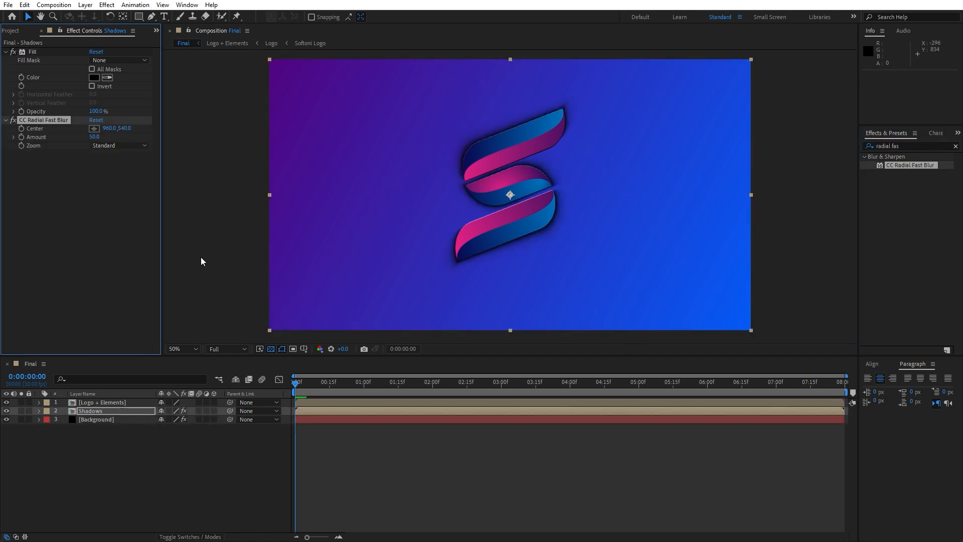
{"action": "left_click", "coordinate": [94, 128]}
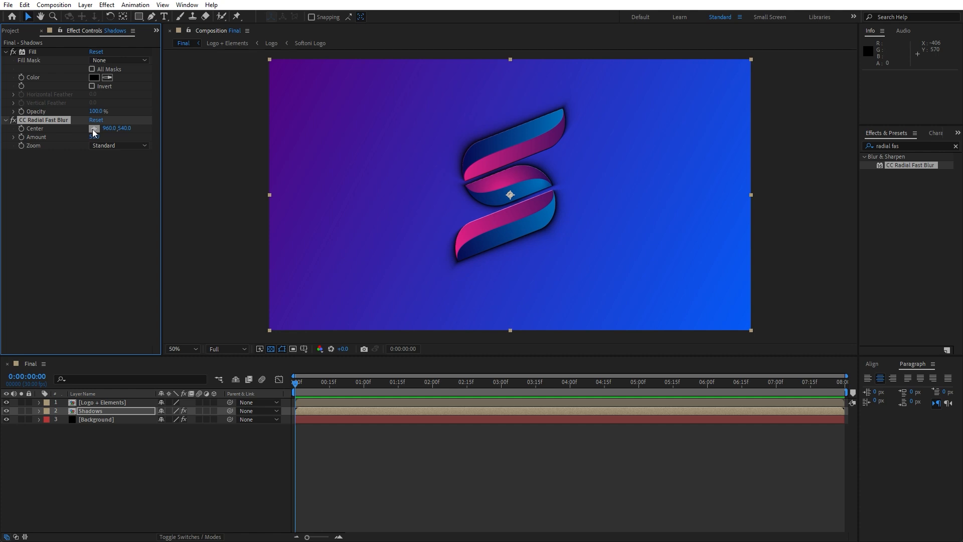
{"action": "left_click", "coordinate": [389, 118]}
{"action": "left_click_drag", "start_coordinate": [389, 119], "coordinate": [383, 108]}
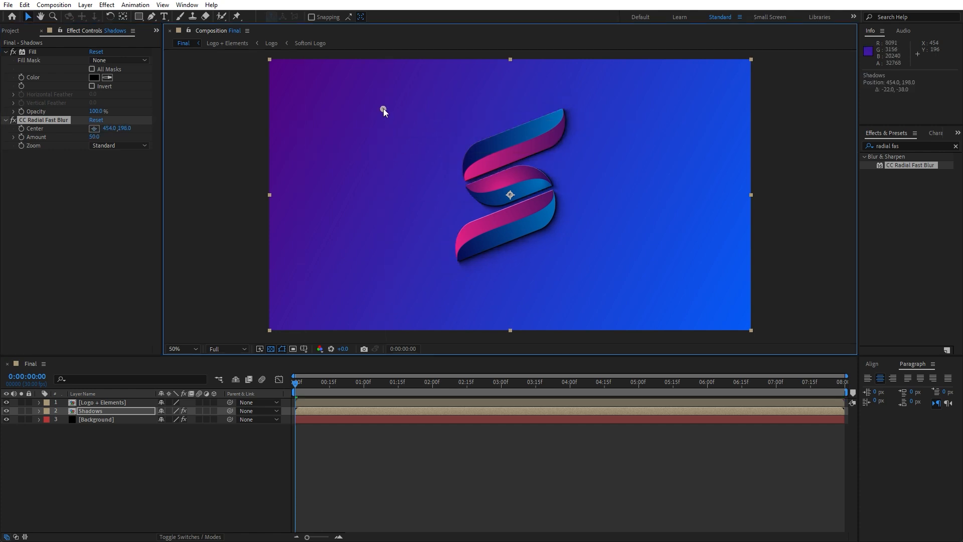
Step: Set the Amount of the CC Radial Fast Blur on the Shadows layer to 90, after trying 80
{"action": "left_click", "coordinate": [94, 136]}
{"action": "type", "text": "80"}
{"action": "key", "text": "Return"}
{"action": "left_click", "coordinate": [95, 136]}
{"action": "type", "text": "90"}
{"action": "key", "text": "Return"}
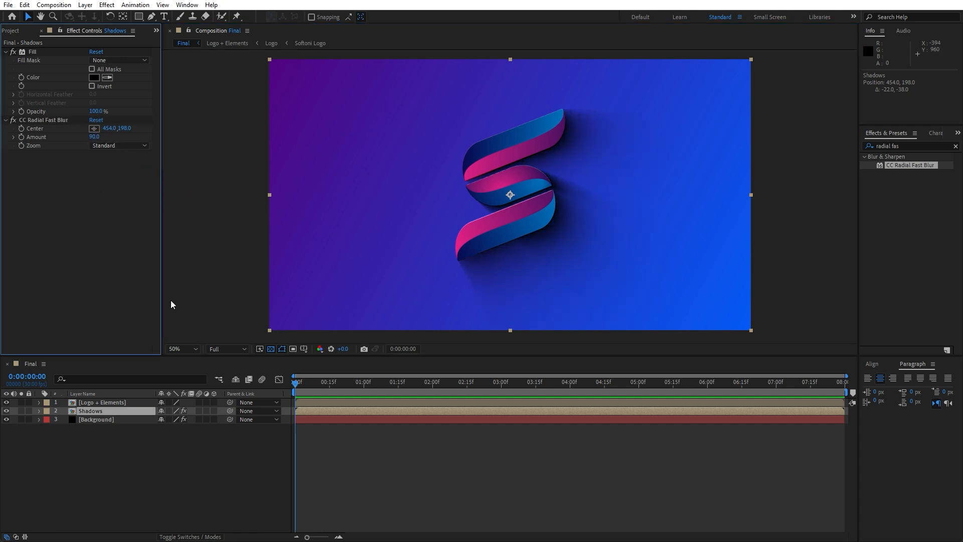
Step: Lower the opacity of the Shadows layer to about 68%
{"action": "left_click_drag", "start_coordinate": [311, 385], "coordinate": [307, 386]}
{"action": "key", "text": "t"}
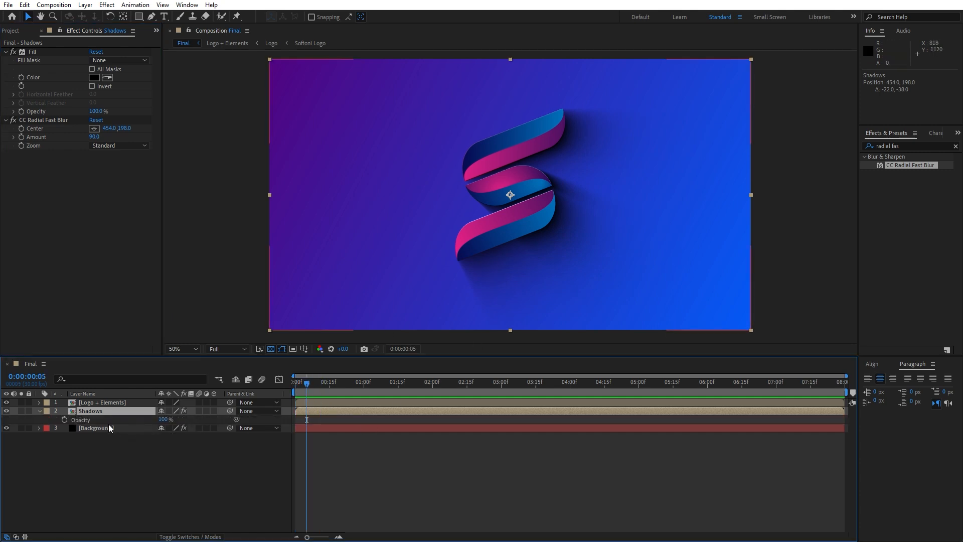
{"action": "mouse_move", "coordinate": [162, 419]}
{"action": "left_mouse_down"}
{"action": "mouse_move", "coordinate": [120, 421]}
{"action": "mouse_move", "coordinate": [163, 423]}
{"action": "left_mouse_up"}
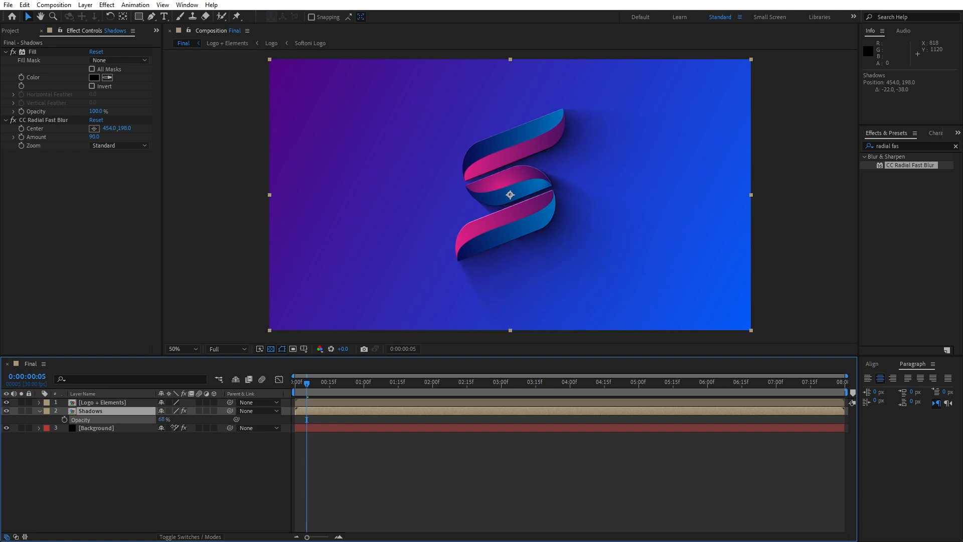
{"action": "left_click", "coordinate": [39, 411]}
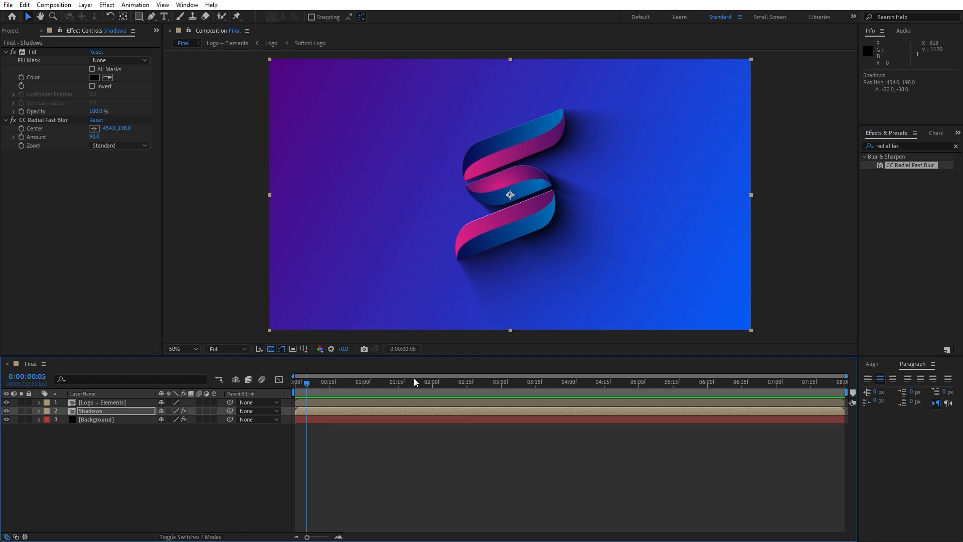
Step: Add a new camera with its default settings and place it above the Logo + Elements layer
{"action": "right_click", "coordinate": [187, 491]}
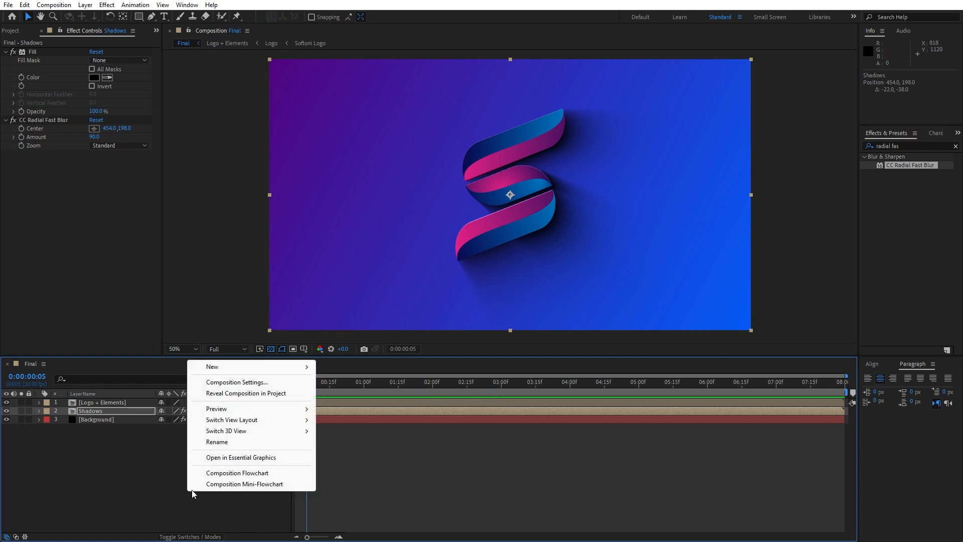
{"action": "mouse_move", "coordinate": [249, 366]}
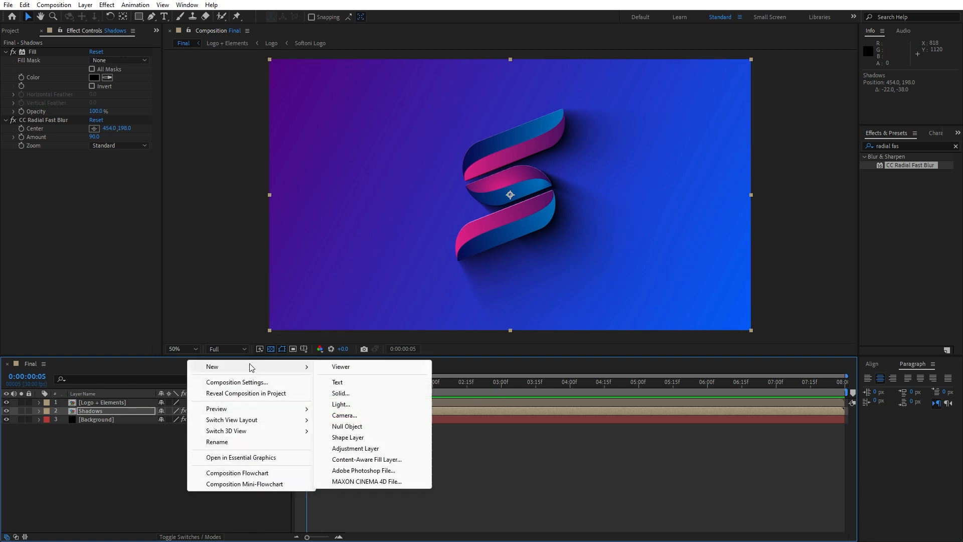
{"action": "left_click", "coordinate": [356, 417]}
{"action": "left_click", "coordinate": [571, 371]}
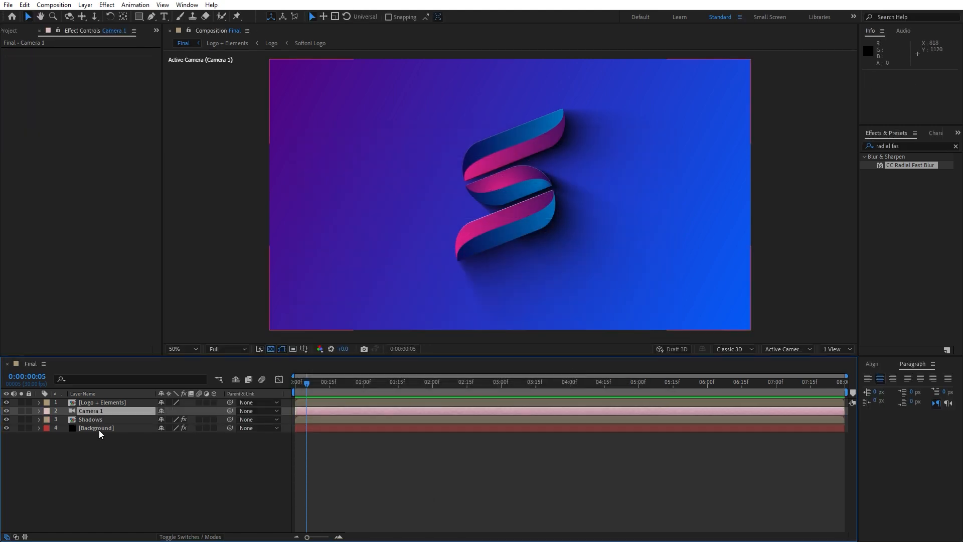
{"action": "left_click_drag", "start_coordinate": [96, 403], "coordinate": [96, 413]}
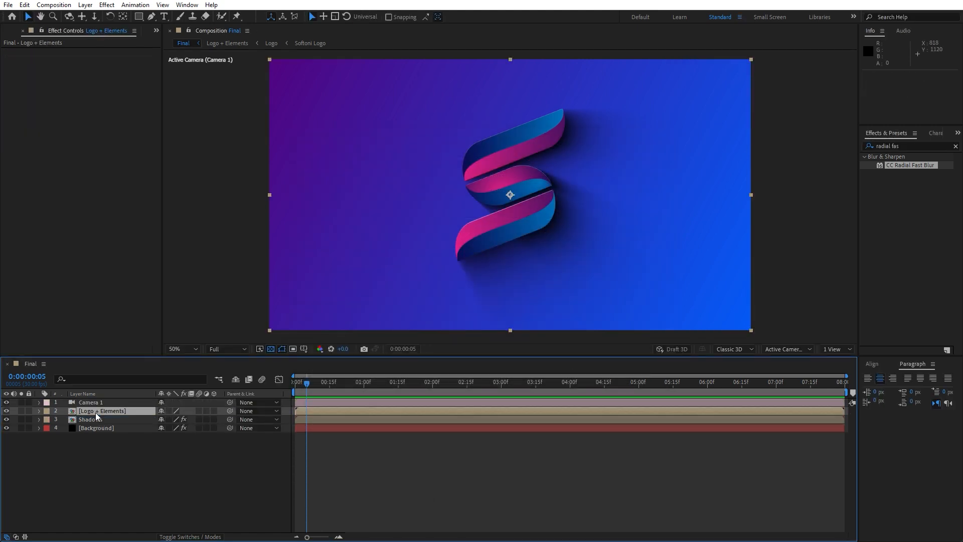
Step: Add a null object at the top of the layer stack and rename it Camera Control
{"action": "right_click", "coordinate": [153, 465]}
{"action": "mouse_move", "coordinate": [212, 342]}
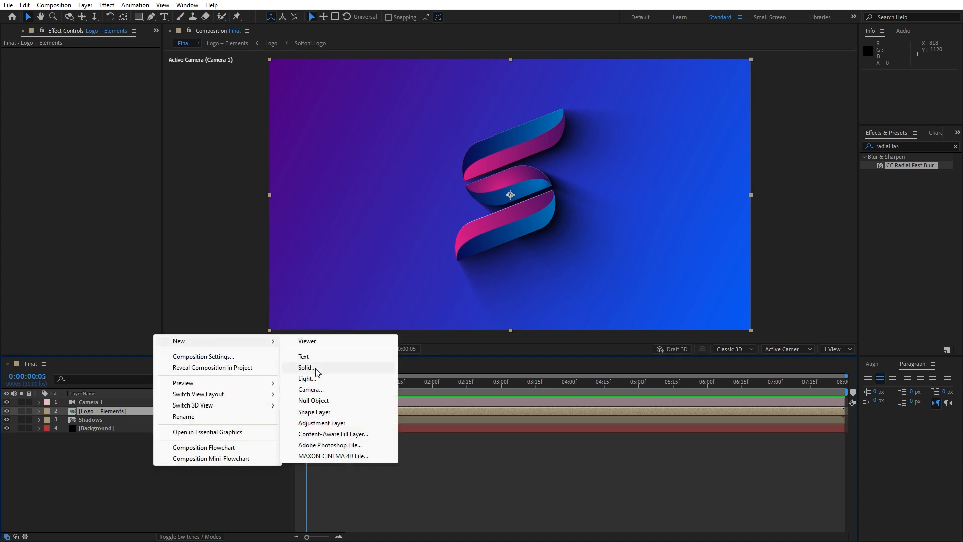
{"action": "left_click", "coordinate": [322, 400]}
{"action": "left_click_drag", "start_coordinate": [98, 413], "coordinate": [96, 404]}
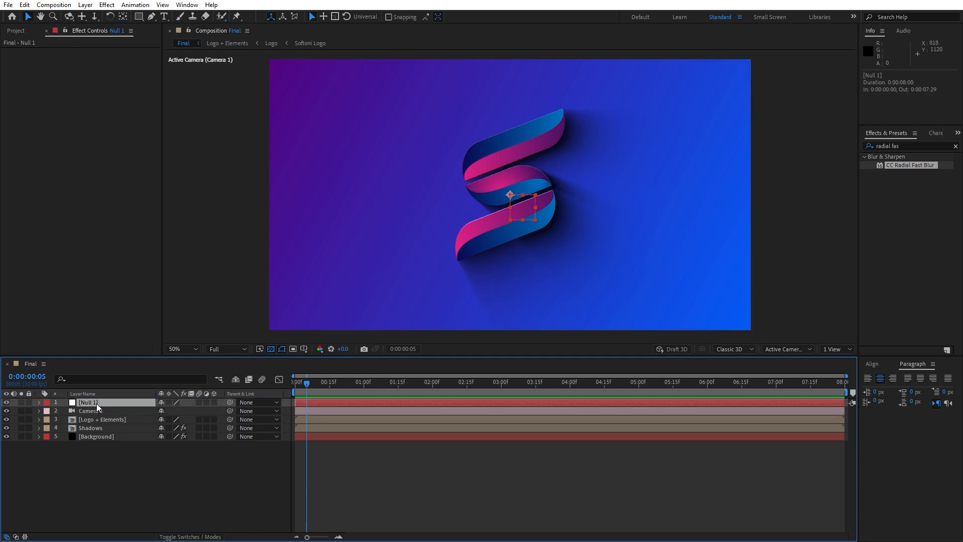
{"action": "key", "text": "Return"}
{"action": "type", "text": "Camera"}
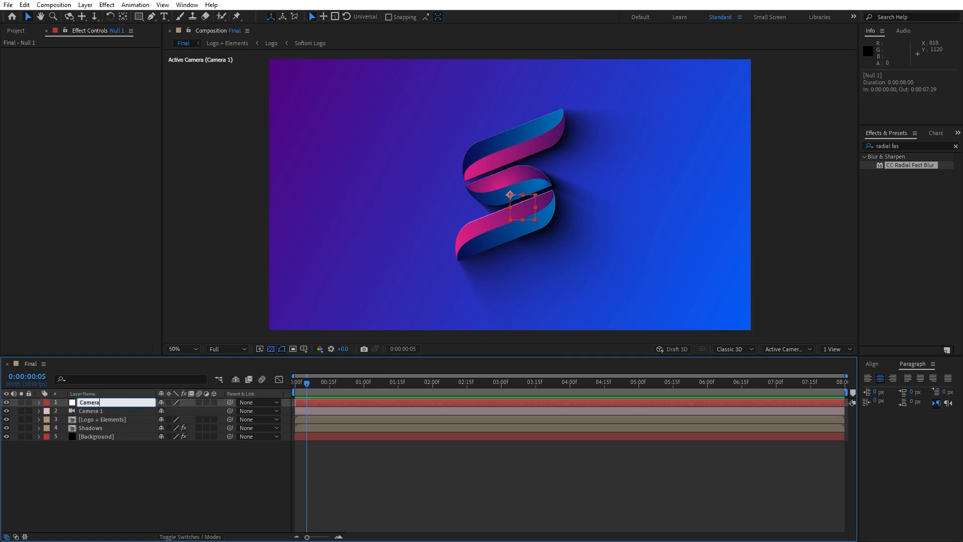
{"action": "type", "text": " Control"}
{"action": "key", "text": "Return"}
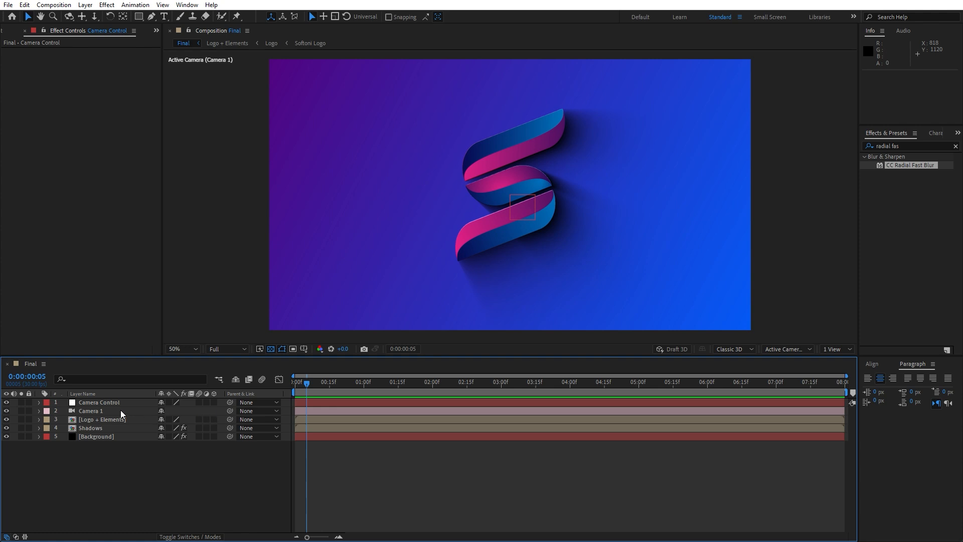
Step: Parent the camera layer to the Camera Control null
{"action": "right_click", "coordinate": [246, 392]}
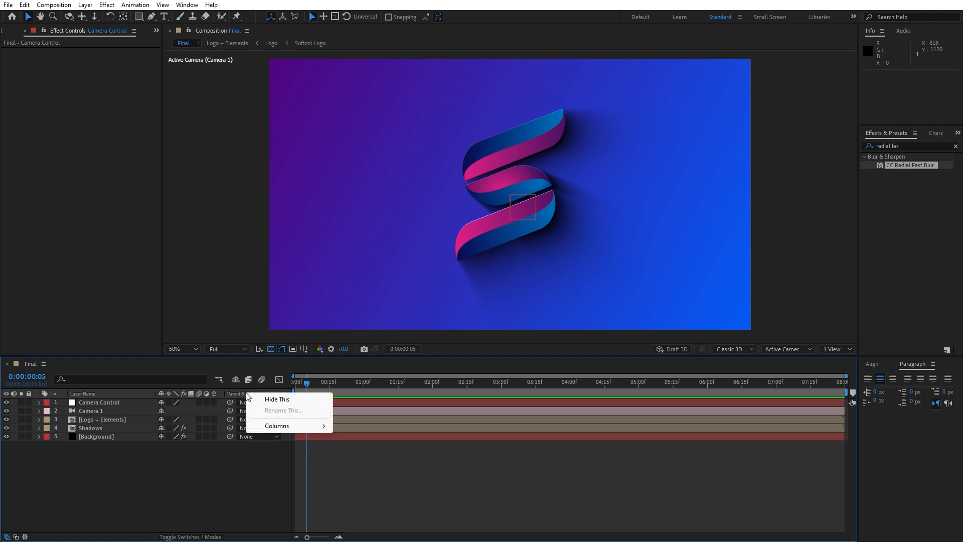
{"action": "mouse_move", "coordinate": [290, 426]}
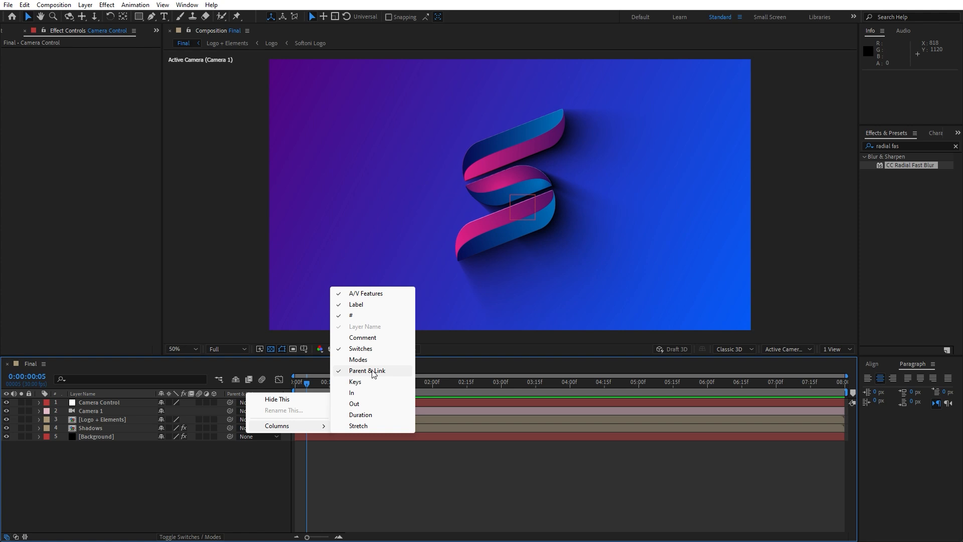
{"action": "left_click", "coordinate": [176, 495]}
{"action": "left_click_drag", "start_coordinate": [230, 411], "coordinate": [103, 401]}
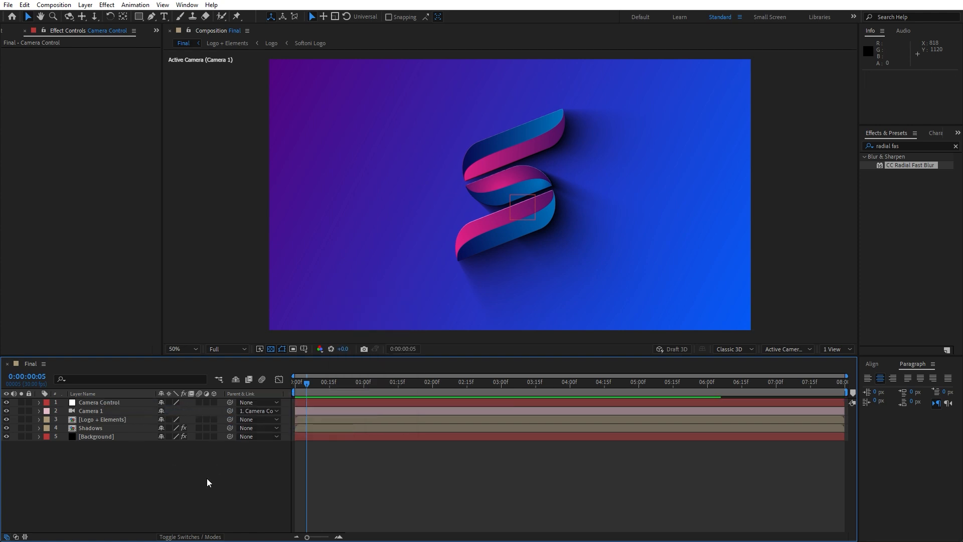
Step: Keyframe the camera's Zoom at the first frame and set it to 1900 pixels at 0:00:05:29
{"action": "key", "text": "Home"}
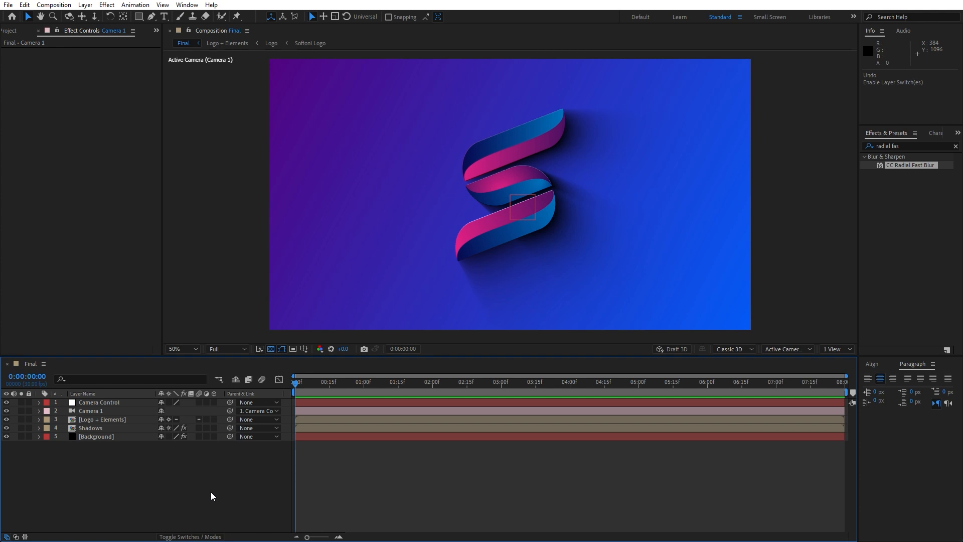
{"action": "left_click", "coordinate": [38, 411]}
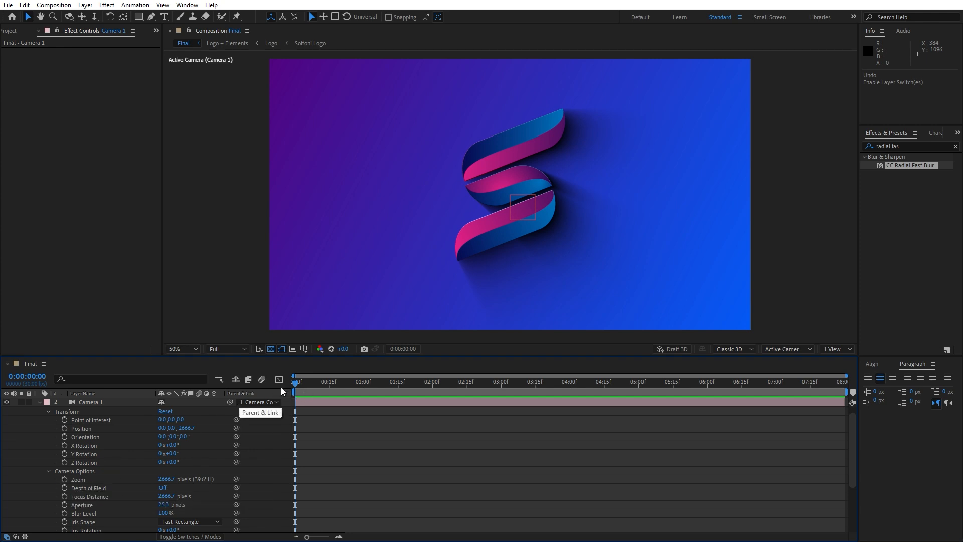
{"action": "left_click", "coordinate": [64, 479]}
{"action": "left_click_drag", "start_coordinate": [301, 386], "coordinate": [705, 386]}
{"action": "left_click", "coordinate": [171, 479]}
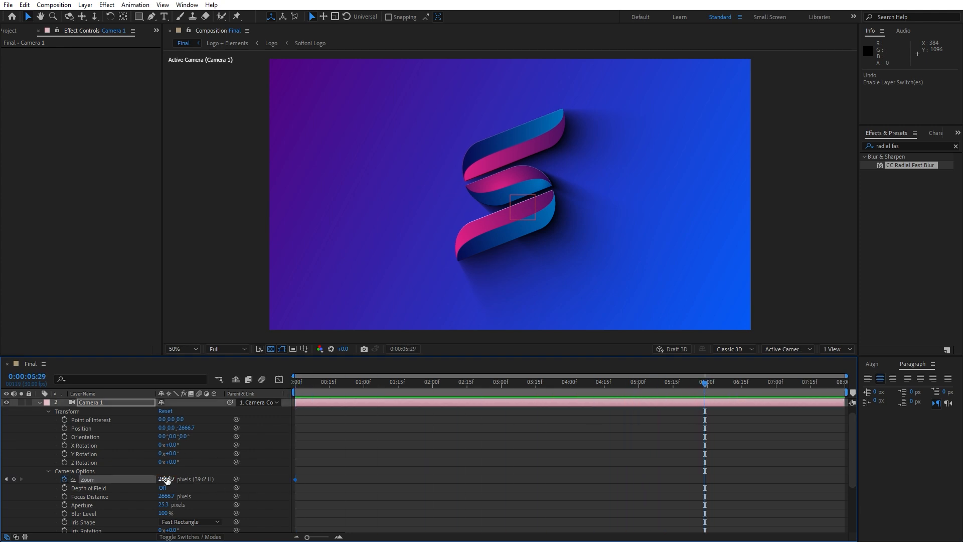
{"action": "type", "text": "1900"}
{"action": "left_click", "coordinate": [37, 420]}
{"action": "left_click", "coordinate": [40, 401]}
Step: Set the preview resolution to Third and play back the camera zoom animation
{"action": "left_click", "coordinate": [228, 349]}
{"action": "left_click", "coordinate": [245, 389]}
{"action": "left_click", "coordinate": [307, 389]}
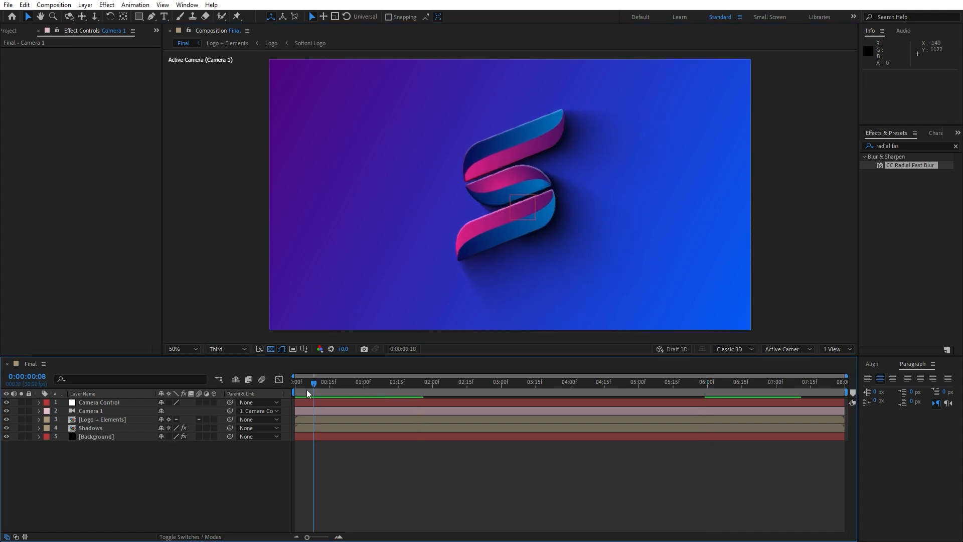
{"action": "key", "text": "space"}
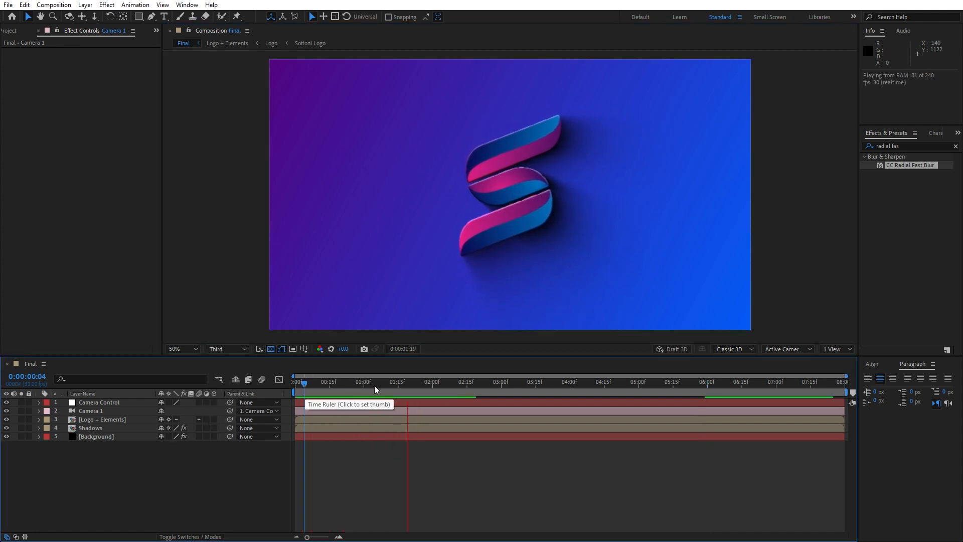
{"action": "left_click_drag", "start_coordinate": [318, 389], "coordinate": [307, 389]}
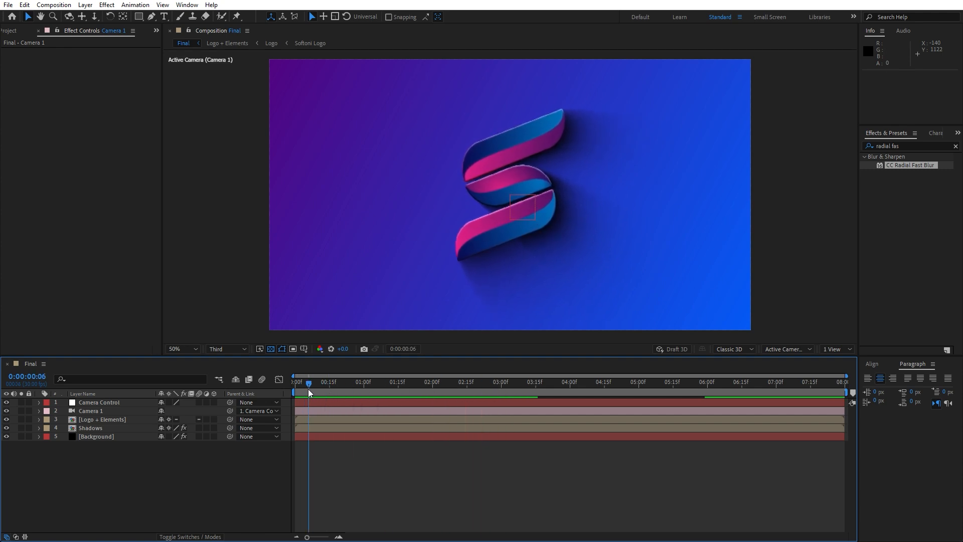
Step: Keyframe the Camera Control null's Scale at 0:00:01:16 and set it to 120% at the first frame
{"action": "left_click", "coordinate": [111, 402]}
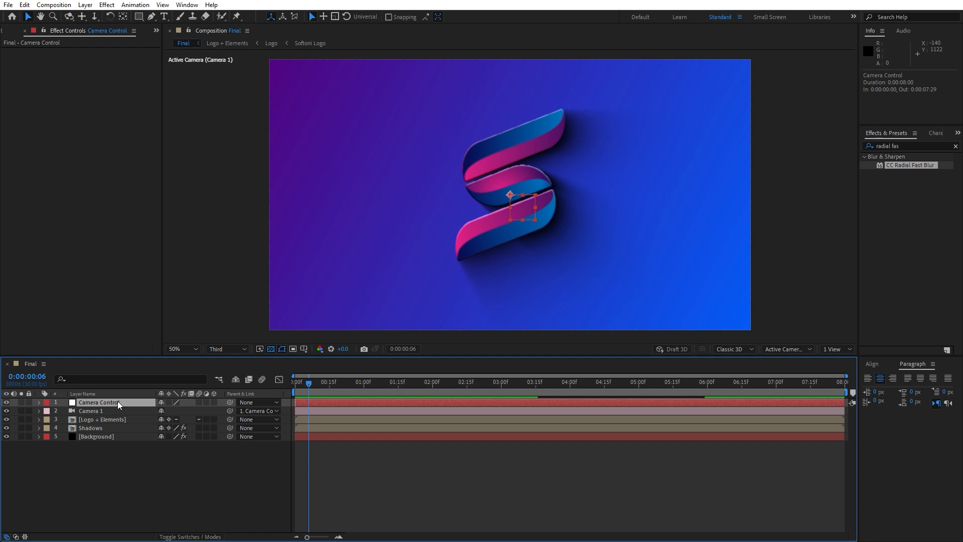
{"action": "left_click_drag", "start_coordinate": [309, 388], "coordinate": [401, 387]}
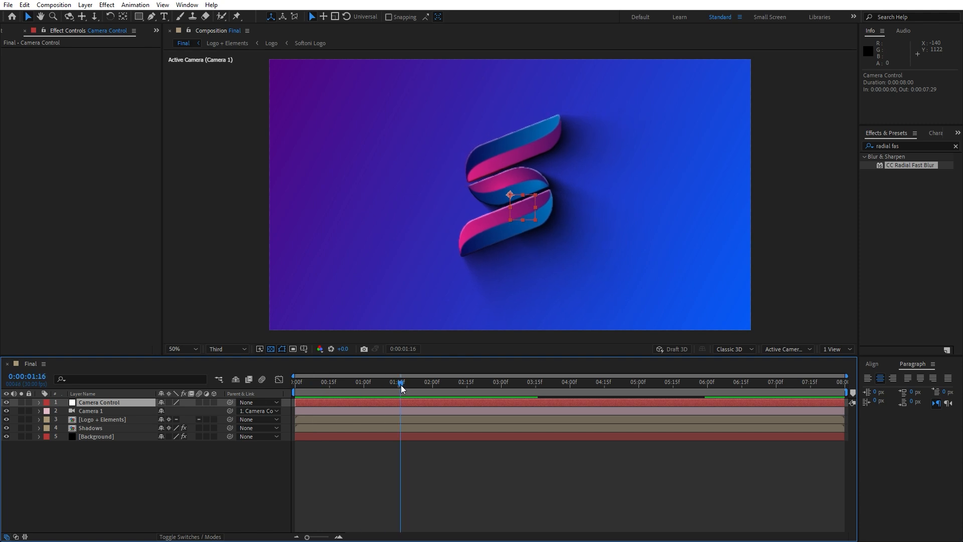
{"action": "key", "text": "s"}
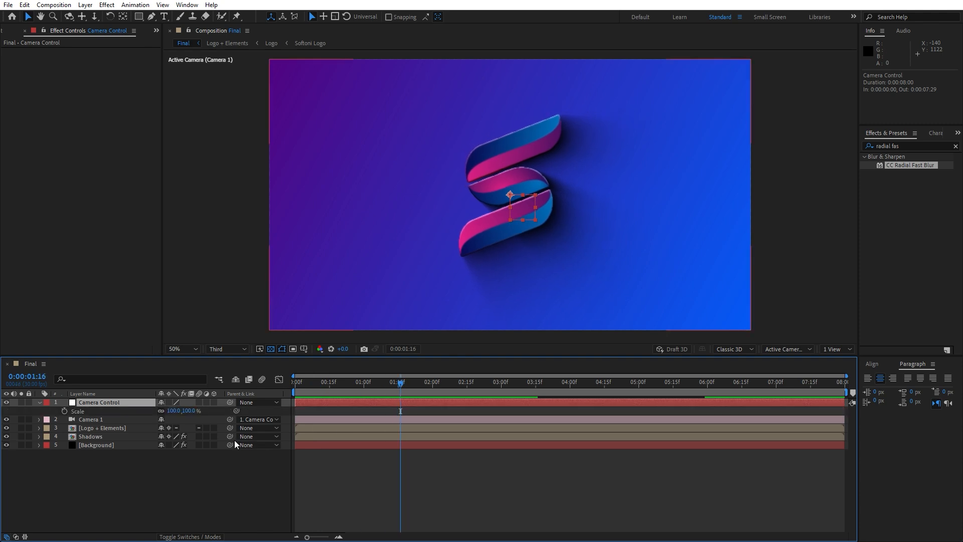
{"action": "left_click", "coordinate": [64, 411]}
{"action": "left_click_drag", "start_coordinate": [358, 391], "coordinate": [234, 389]}
{"action": "left_click", "coordinate": [175, 410]}
{"action": "type", "text": "120"}
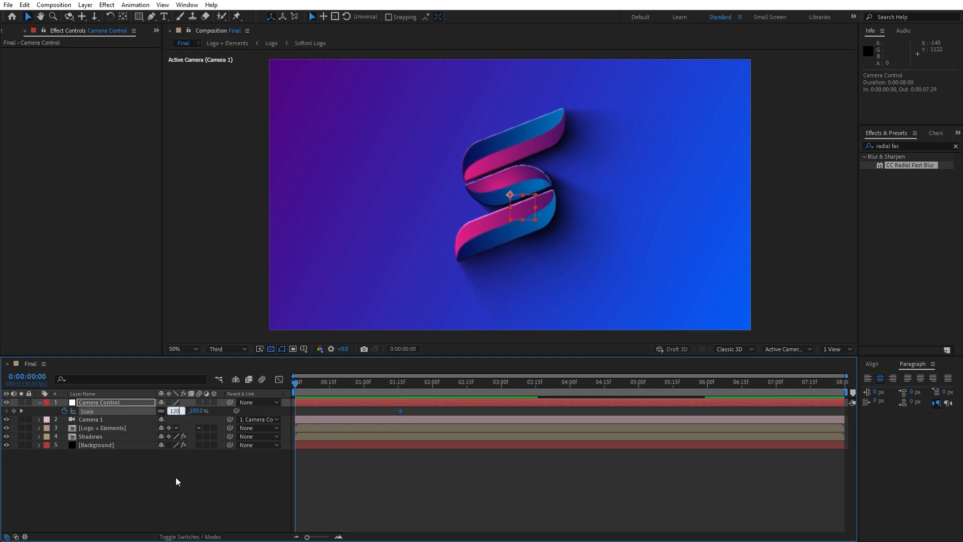
{"action": "key", "text": "Return"}
Step: Make the Camera Control null a 3D layer and display its rotation properties together with Scale
{"action": "left_click", "coordinate": [114, 405]}
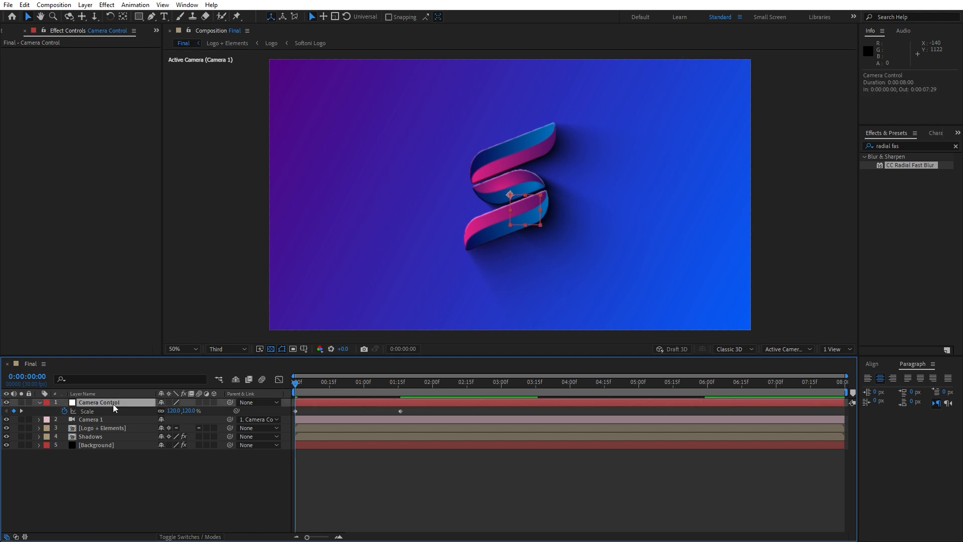
{"action": "key", "text": "r"}
{"action": "left_click", "coordinate": [214, 403]}
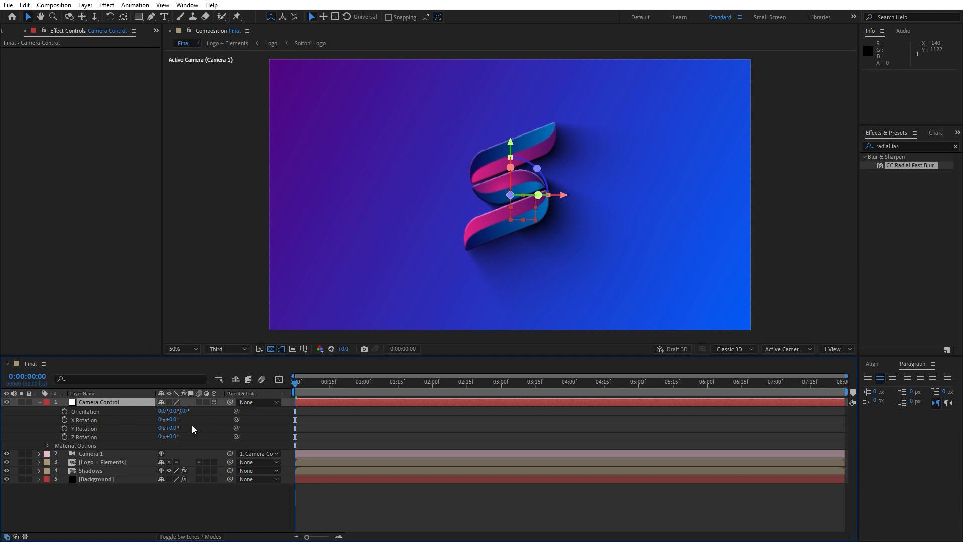
{"action": "key", "text": "ctrl+v"}
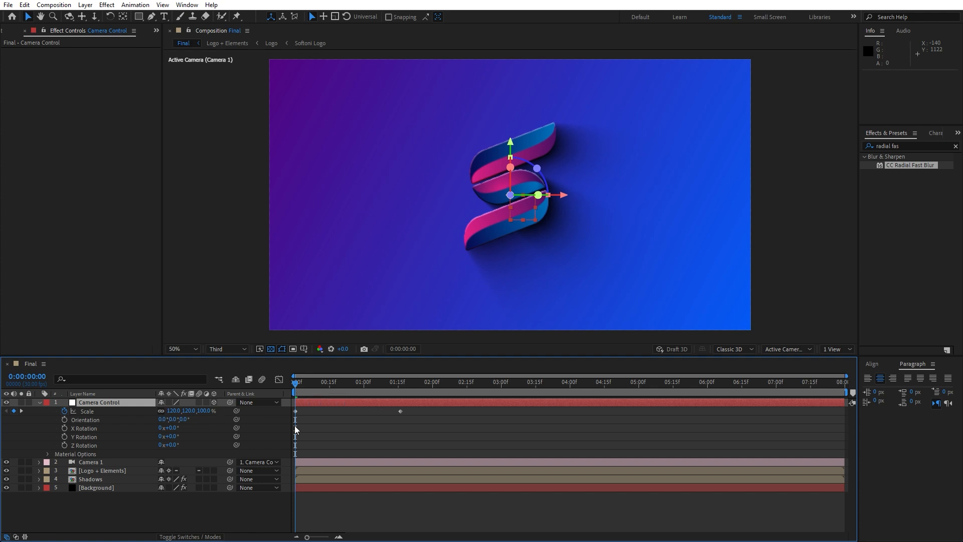
Step: Add X, Y and Z Rotation keyframes to the Camera Control null at 0:00:01:16
{"action": "left_click_drag", "start_coordinate": [348, 384], "coordinate": [401, 386]}
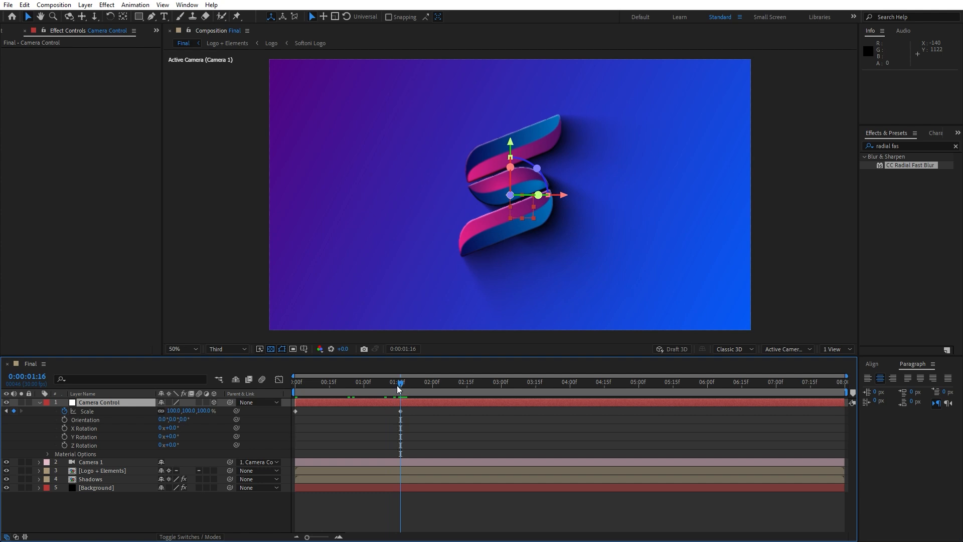
{"action": "left_click", "coordinate": [64, 428]}
{"action": "left_click", "coordinate": [64, 436]}
{"action": "left_click", "coordinate": [63, 445]}
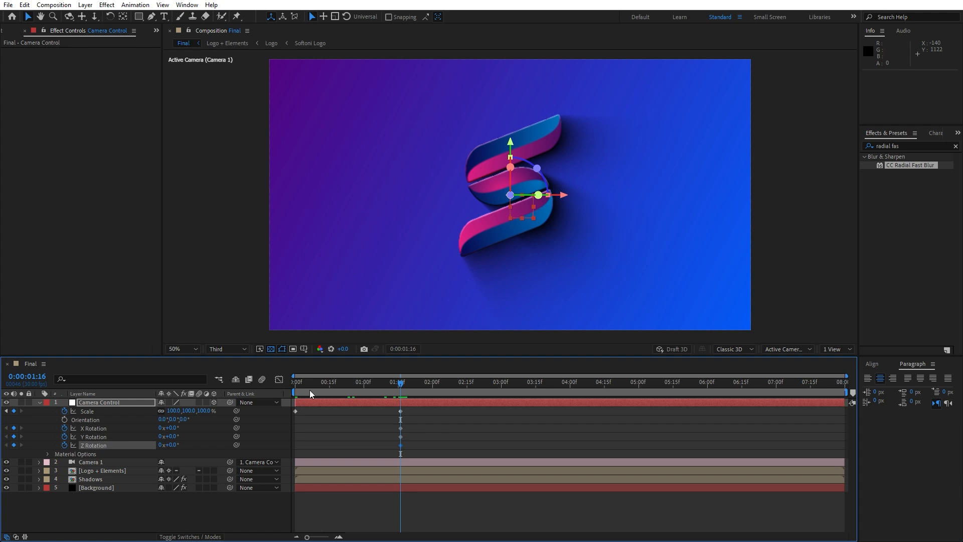
Step: Set the Camera Control null's X Rotation to 45° and Y Rotation to 30° at the first frame
{"action": "left_click", "coordinate": [295, 386]}
{"action": "left_click", "coordinate": [171, 428]}
{"action": "type", "text": "45"}
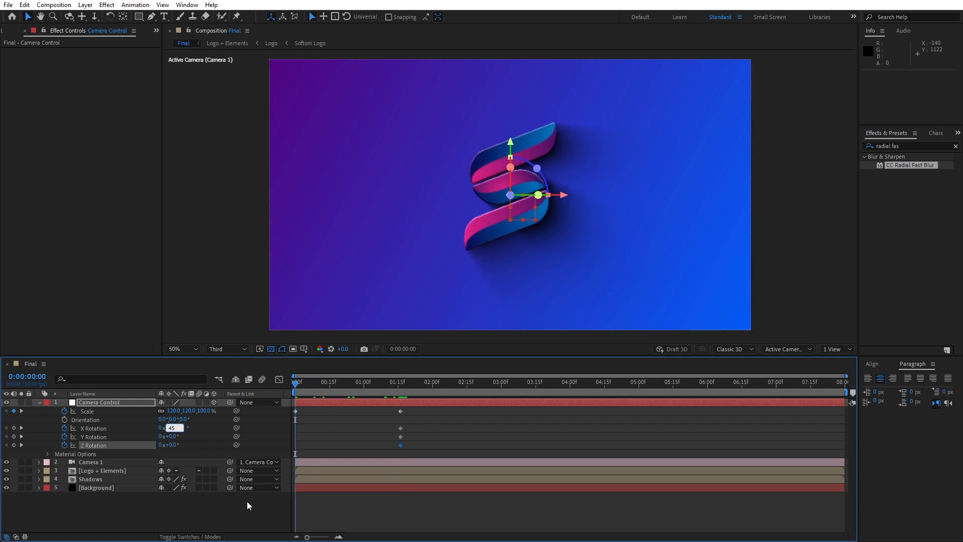
{"action": "left_click", "coordinate": [264, 494]}
{"action": "left_click", "coordinate": [171, 436]}
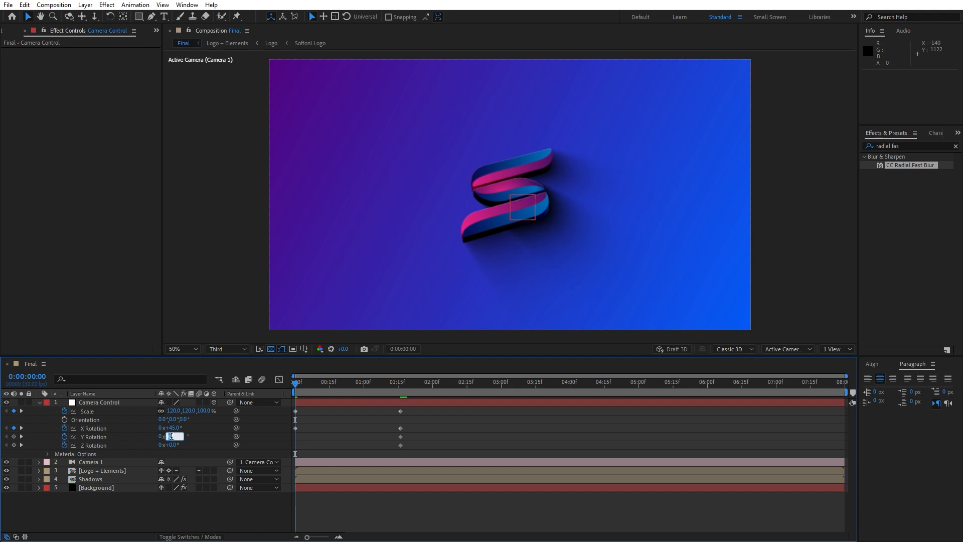
{"action": "left_click", "coordinate": [162, 507]}
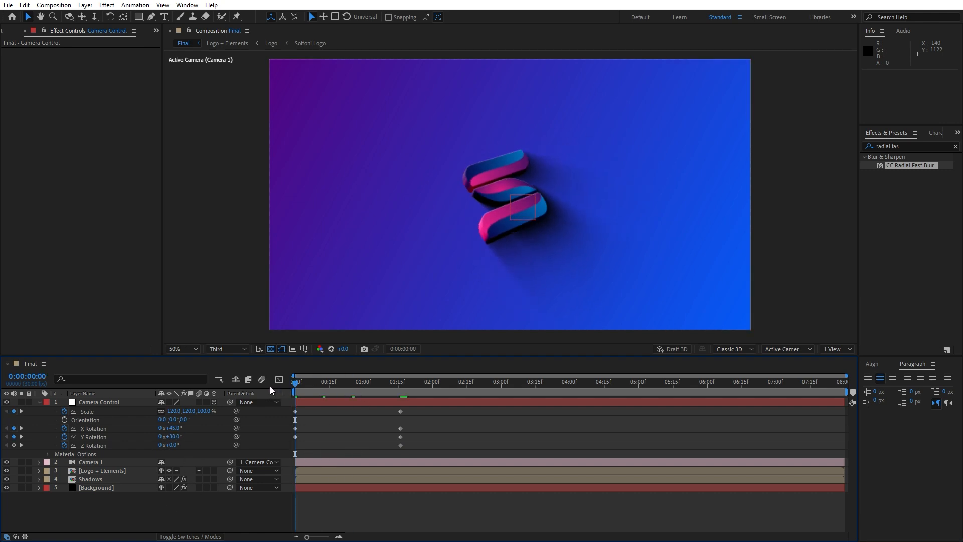
Step: Preview the camera move and raise the Camera Control null's X Rotation at the first frame to 60°
{"action": "key", "text": "space"}
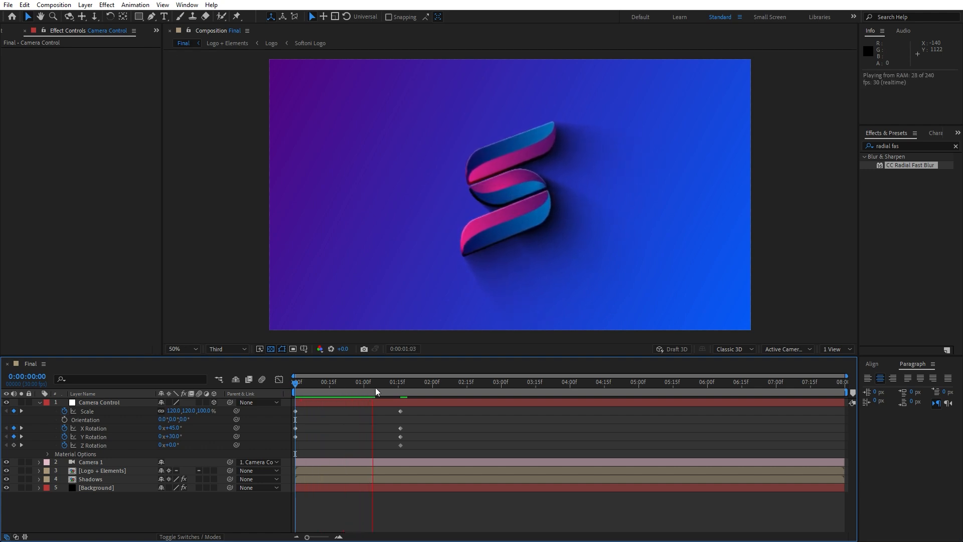
{"action": "key", "text": "space"}
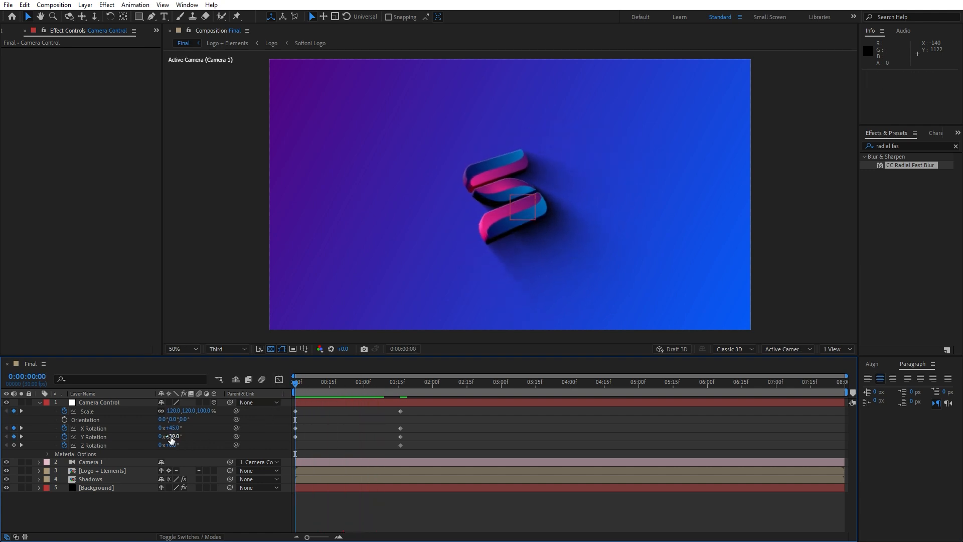
{"action": "left_click", "coordinate": [173, 428]}
{"action": "type", "text": "60"}
{"action": "key", "text": "Return"}
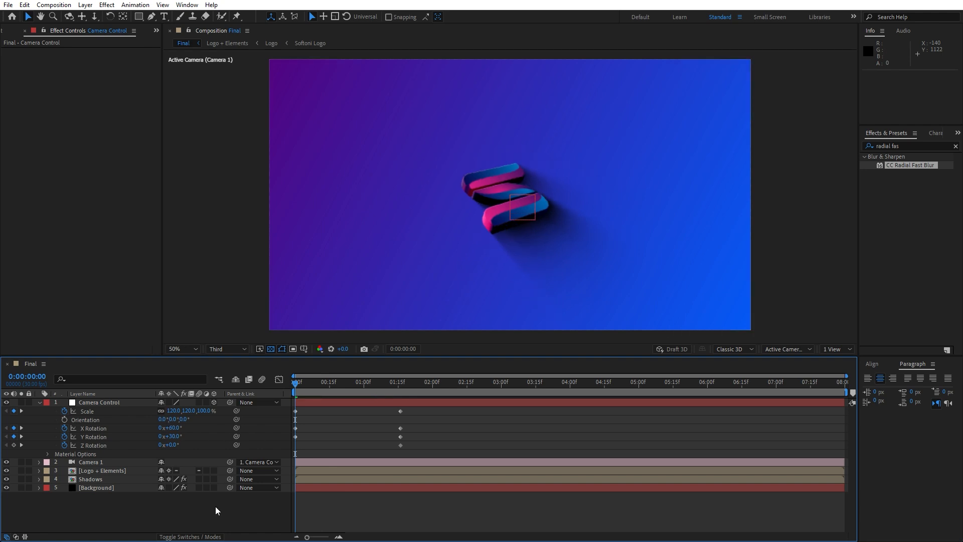
Step: Set the Camera Control null's Y Rotation to 60° and Z Rotation to -12° at the first frame
{"action": "left_click_drag", "start_coordinate": [173, 436], "coordinate": [191, 437]}
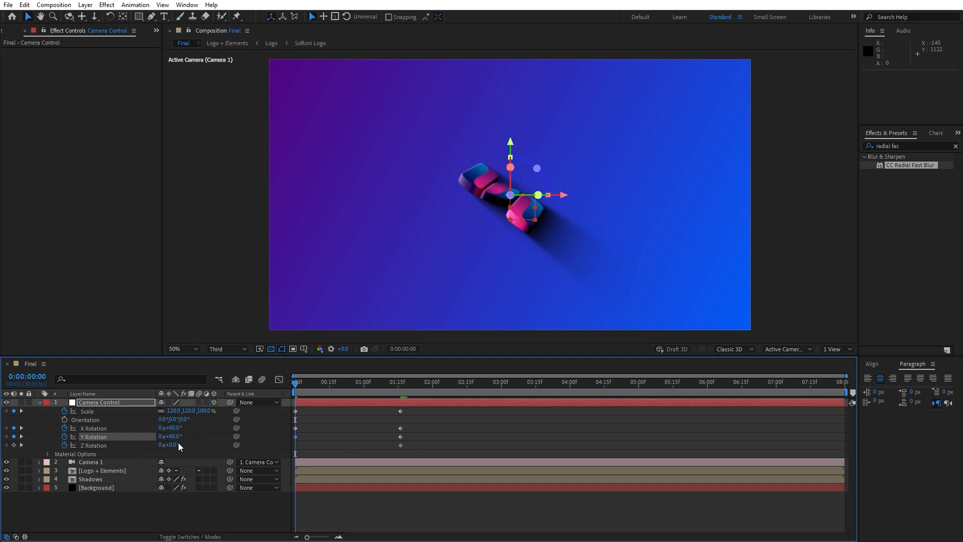
{"action": "mouse_move", "coordinate": [178, 442]}
{"action": "left_mouse_down"}
{"action": "mouse_move", "coordinate": [170, 451]}
{"action": "mouse_move", "coordinate": [185, 454]}
{"action": "left_mouse_up"}
Step: Apply Easy Ease to all Camera Control keyframes and stretch the end keyframes' influence to 100% in the speed graph
{"action": "left_click_drag", "start_coordinate": [440, 420], "coordinate": [288, 462]}
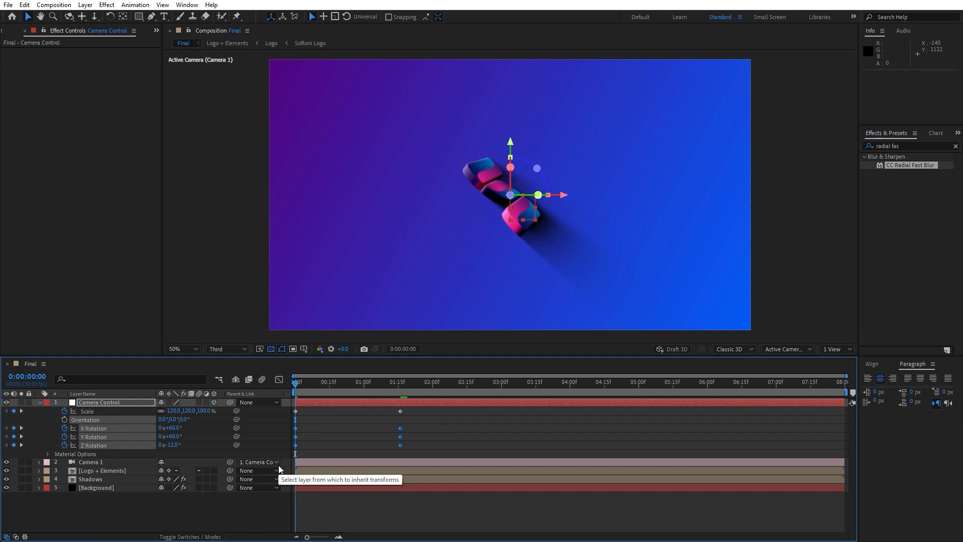
{"action": "left_click_drag", "start_coordinate": [440, 410], "coordinate": [270, 480]}
{"action": "key", "text": "F9"}
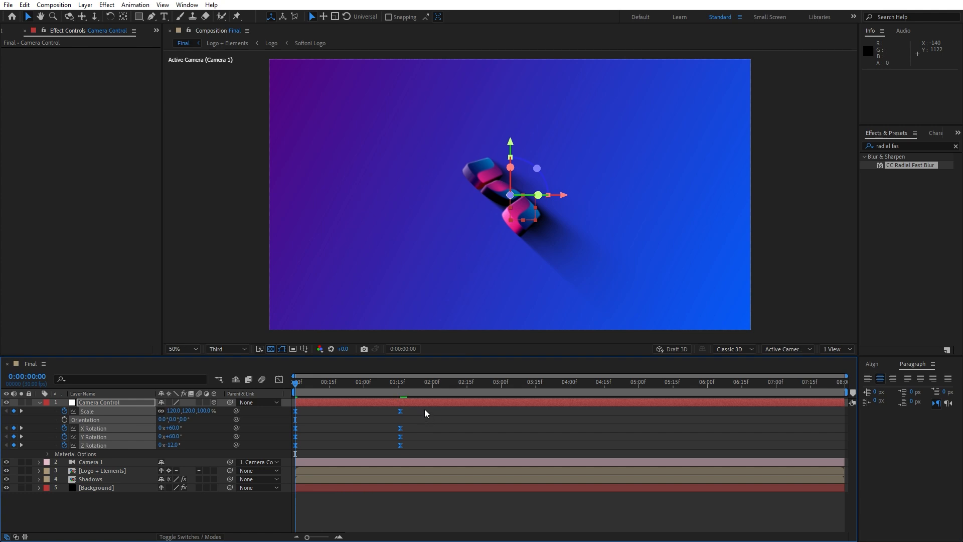
{"action": "left_click", "coordinate": [279, 381]}
{"action": "left_click_drag", "start_coordinate": [440, 451], "coordinate": [332, 425]}
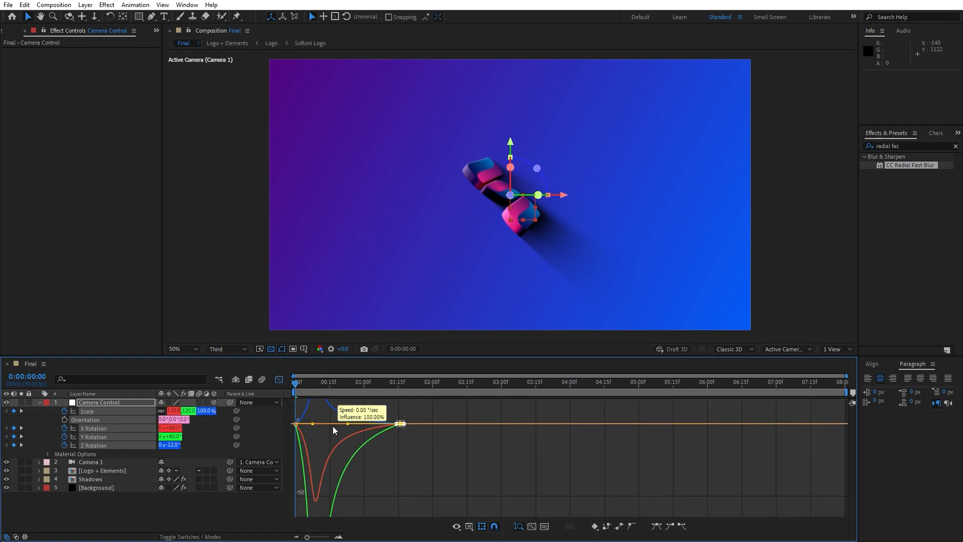
{"action": "left_click", "coordinate": [279, 380]}
Step: Preview the eased camera move in the Final composition
{"action": "key", "text": "space"}
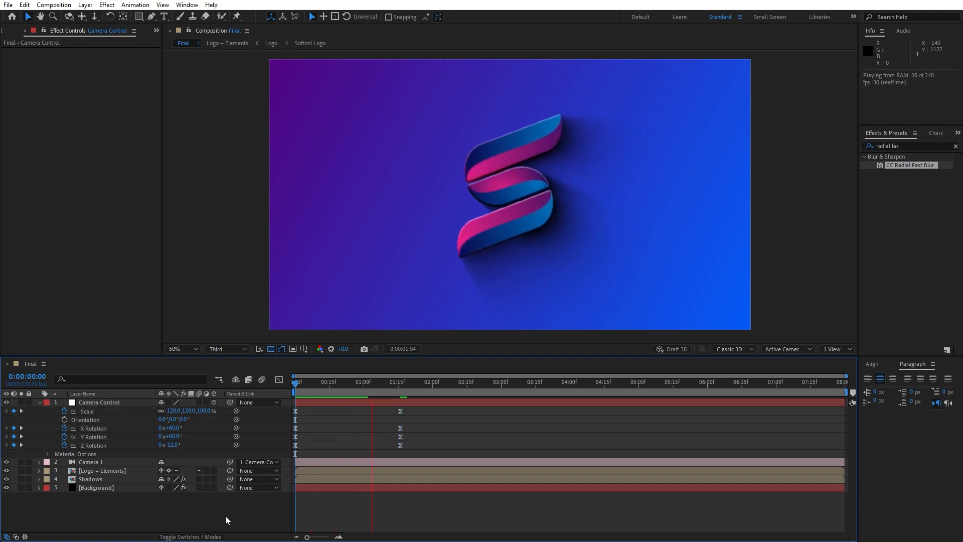
{"action": "key", "text": "space"}
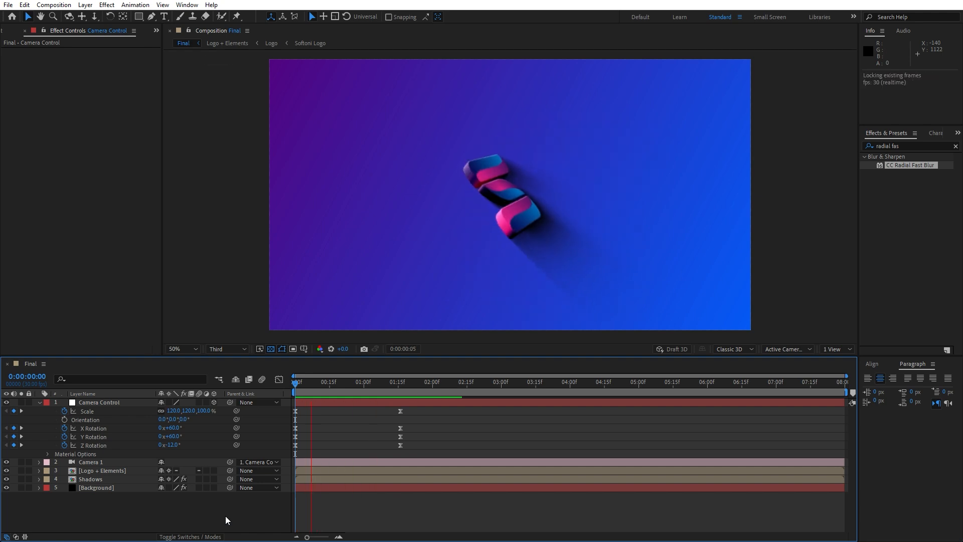
{"action": "key", "text": "space"}
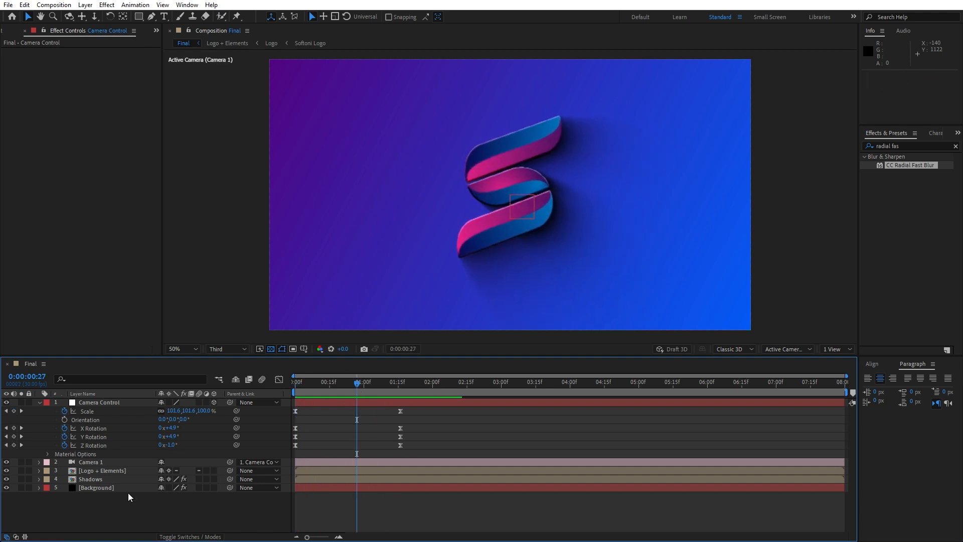
Step: Set the Softoni Logo layer's Scale to 100% inside the nested Logo composition and return to the Final composition
{"action": "double_click", "coordinate": [98, 471]}
{"action": "double_click", "coordinate": [95, 454]}
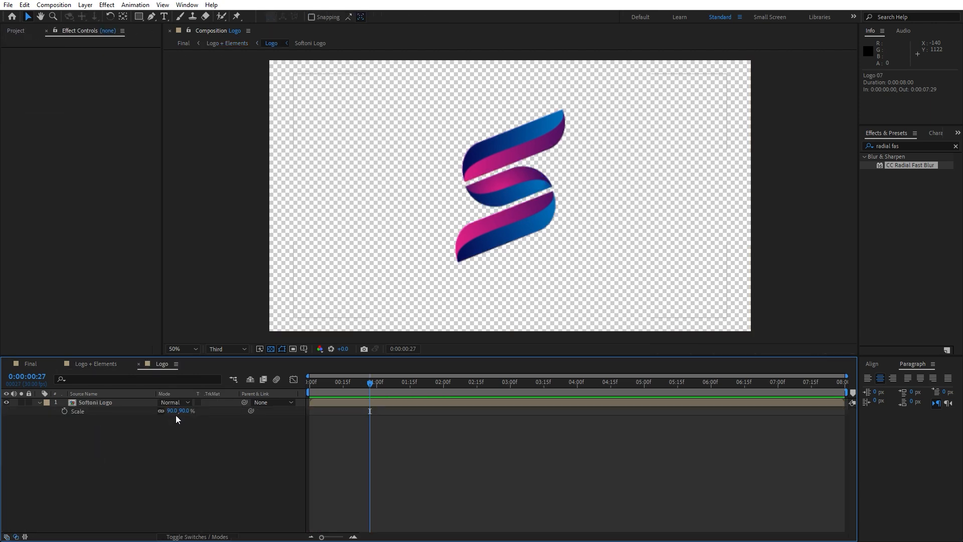
{"action": "left_click", "coordinate": [172, 410]}
{"action": "type", "text": "100"}
{"action": "key", "text": "Return"}
{"action": "left_click", "coordinate": [28, 364]}
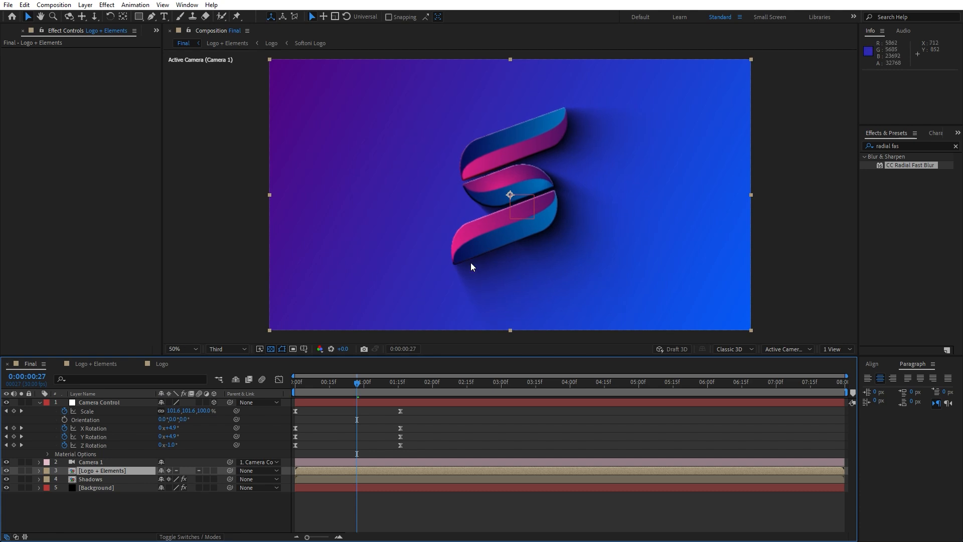
Step: Collapse the Camera Control layer's properties, lower the preview resolution to Quarter and play the animation
{"action": "left_click", "coordinate": [40, 403]}
{"action": "left_click", "coordinate": [63, 464]}
{"action": "left_click", "coordinate": [229, 349]}
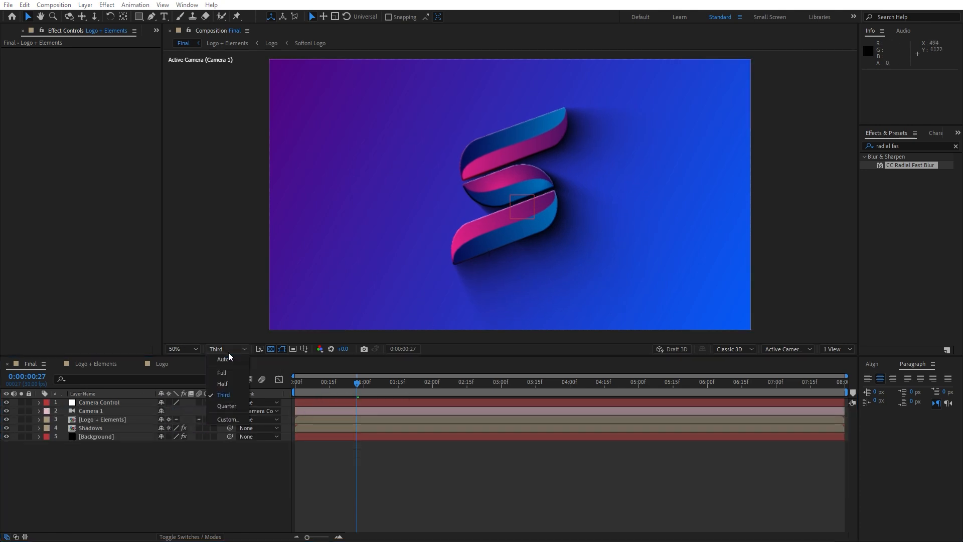
{"action": "left_click", "coordinate": [233, 406]}
{"action": "key", "text": "space"}
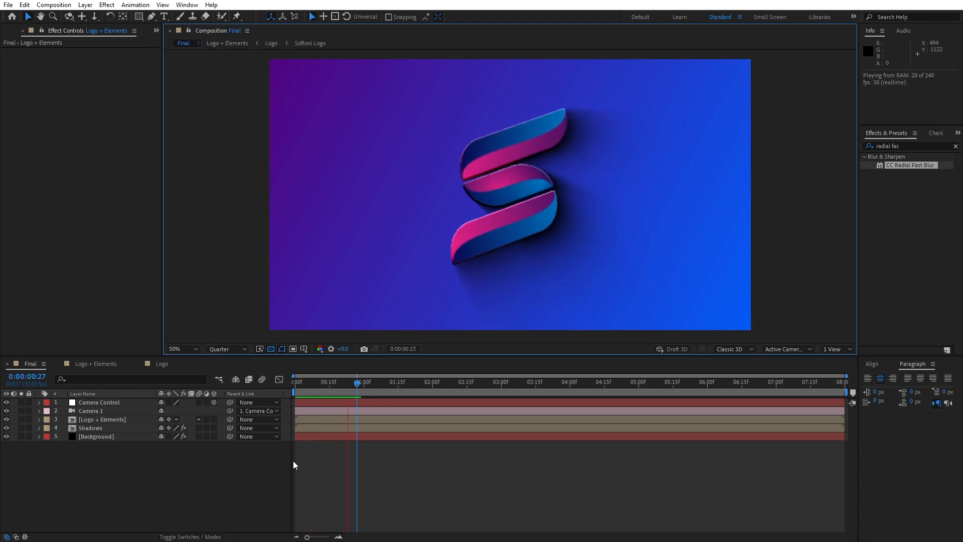
Step: Move the Camera Control null's end Scale and Rotation keyframes to the 2-second mark
{"action": "left_click", "coordinate": [299, 386]}
{"action": "left_click", "coordinate": [109, 402]}
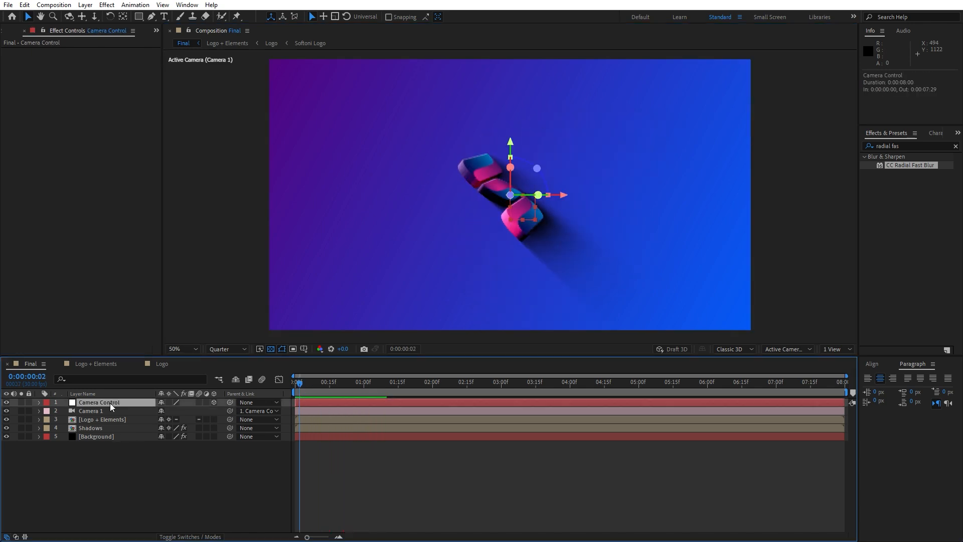
{"action": "key", "text": "u"}
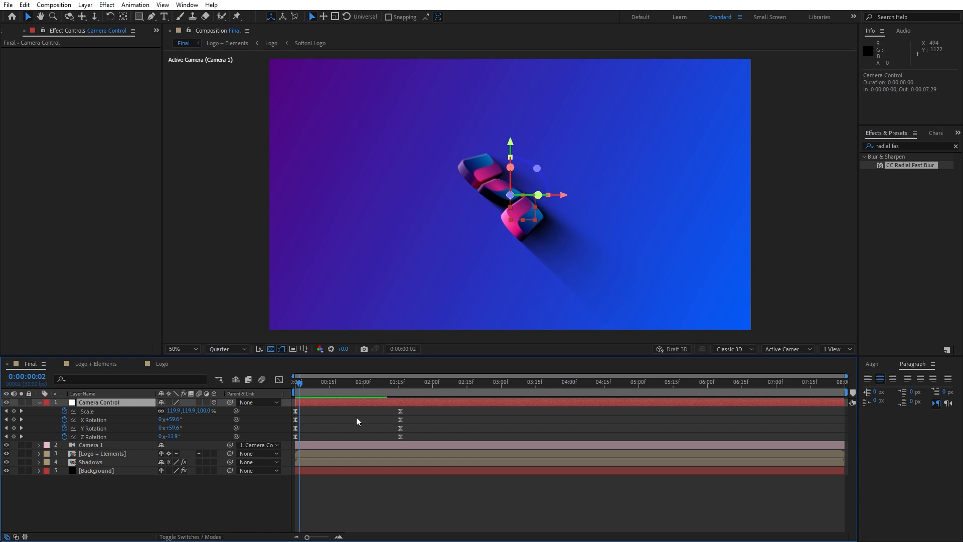
{"action": "left_click_drag", "start_coordinate": [408, 408], "coordinate": [434, 411]}
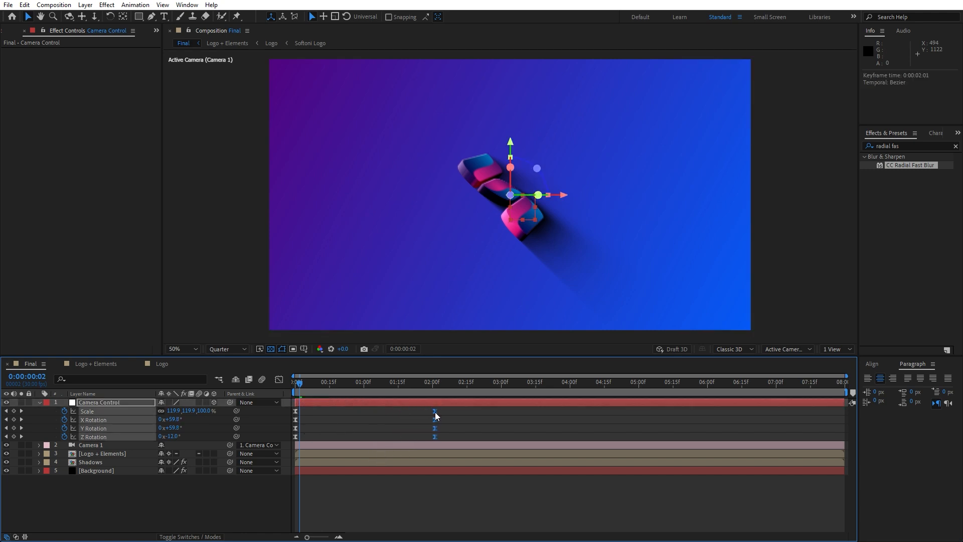
{"action": "left_click", "coordinate": [176, 491]}
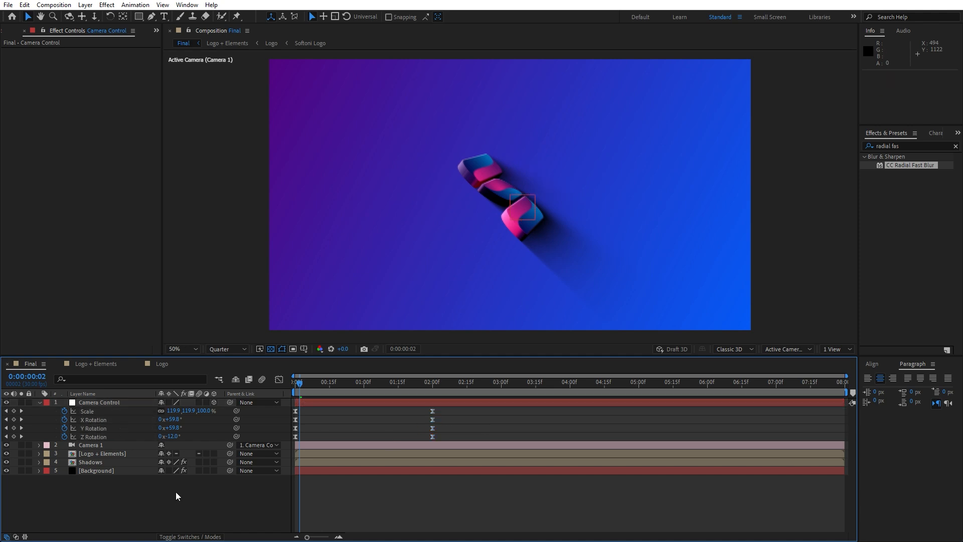
Step: Collapse the Camera Control properties, preview the retimed camera move and stop at 0:00:01:14
{"action": "left_click", "coordinate": [39, 402]}
{"action": "key", "text": "space"}
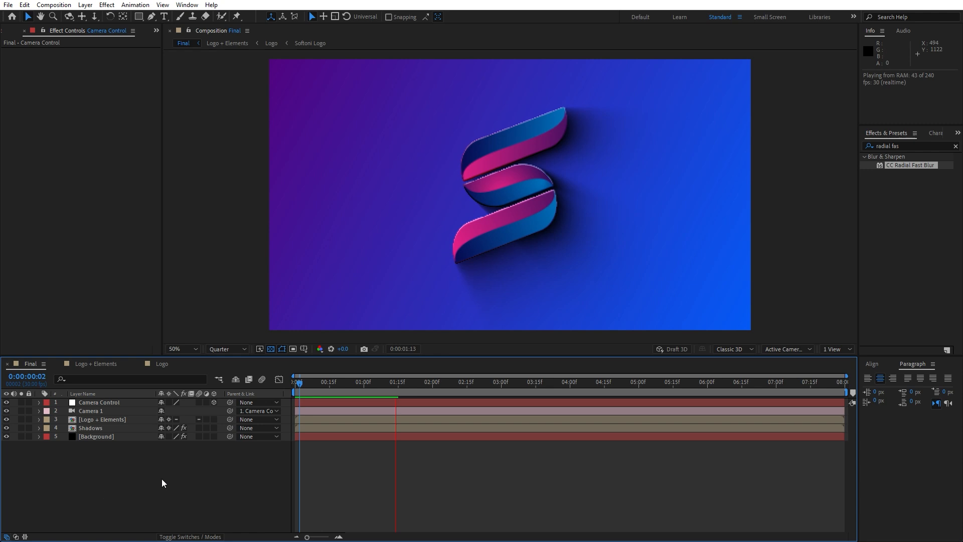
{"action": "left_click", "coordinate": [395, 385]}
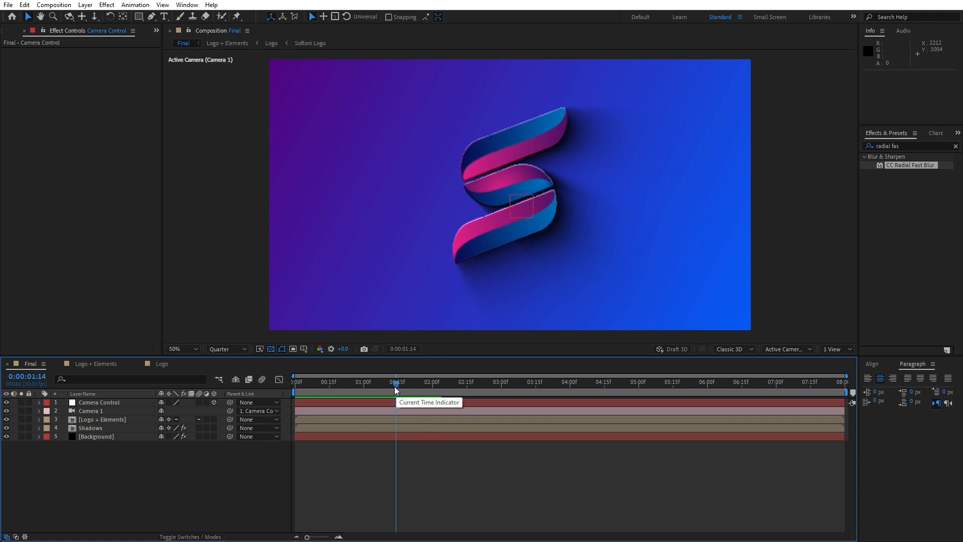
Step: Add an adjustment layer to the Final composition and rename it Spotlight
{"action": "right_click", "coordinate": [145, 495]}
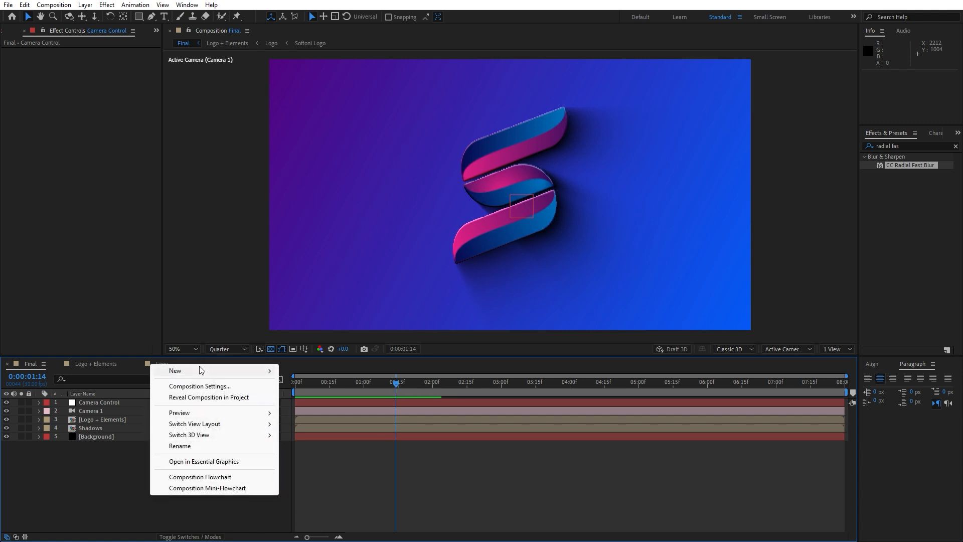
{"action": "mouse_move", "coordinate": [199, 371]}
{"action": "left_click", "coordinate": [318, 452]}
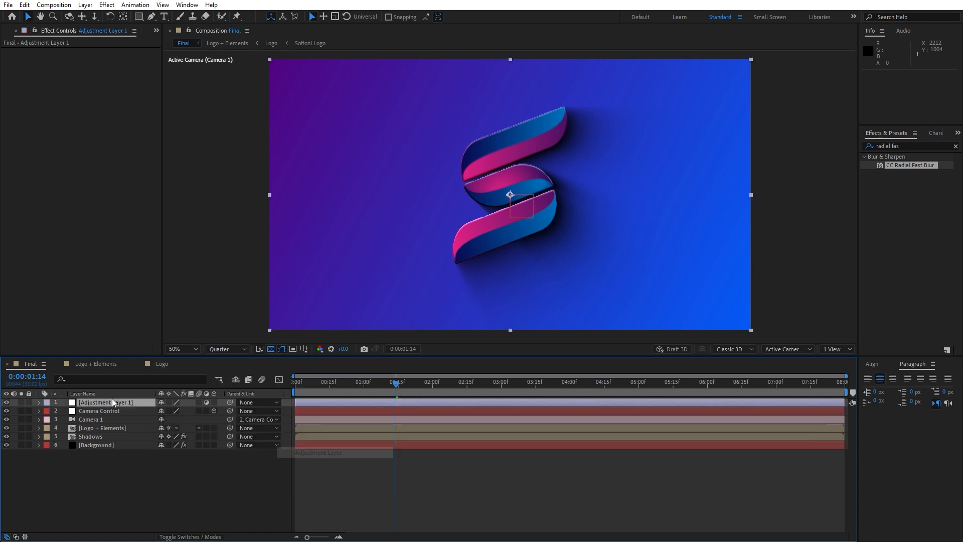
{"action": "key", "text": "Return"}
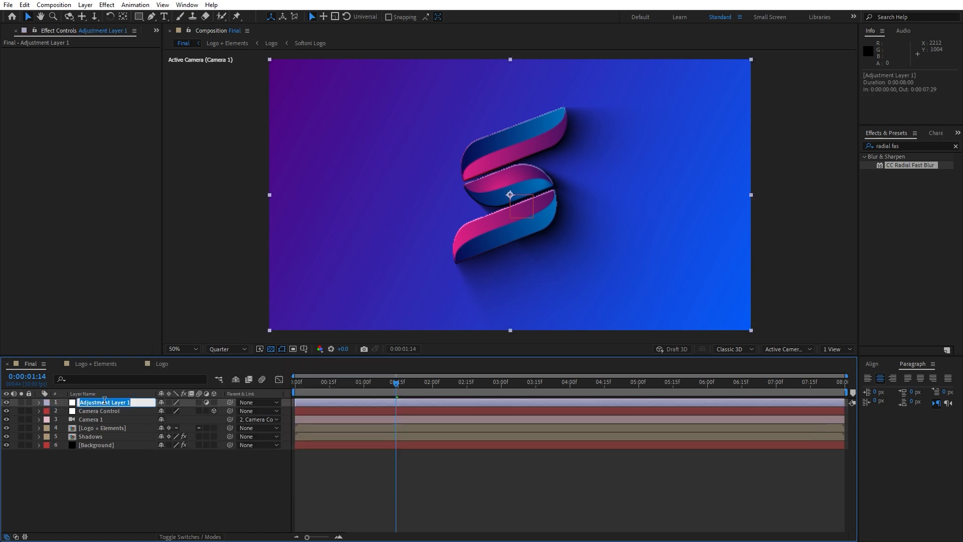
{"action": "type", "text": "Spotlight"}
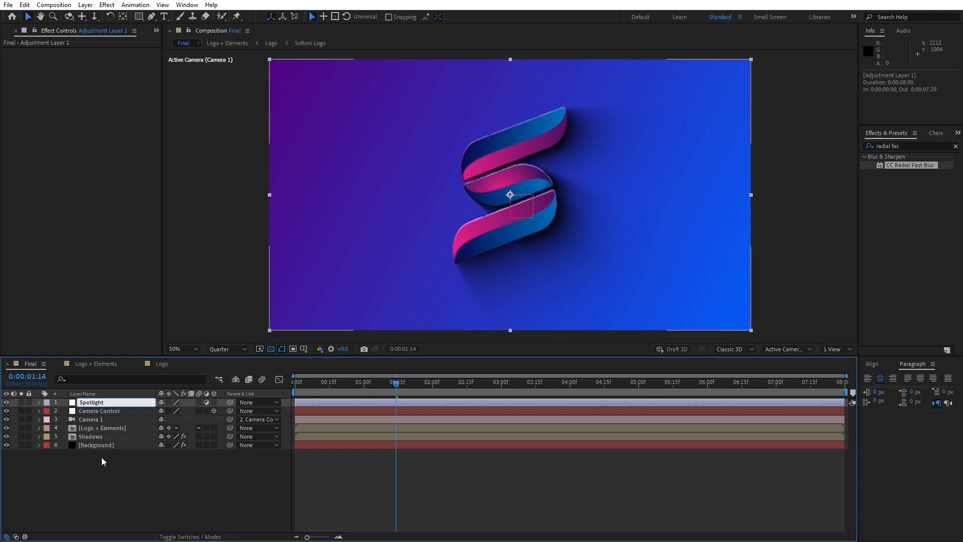
{"action": "left_click", "coordinate": [119, 474]}
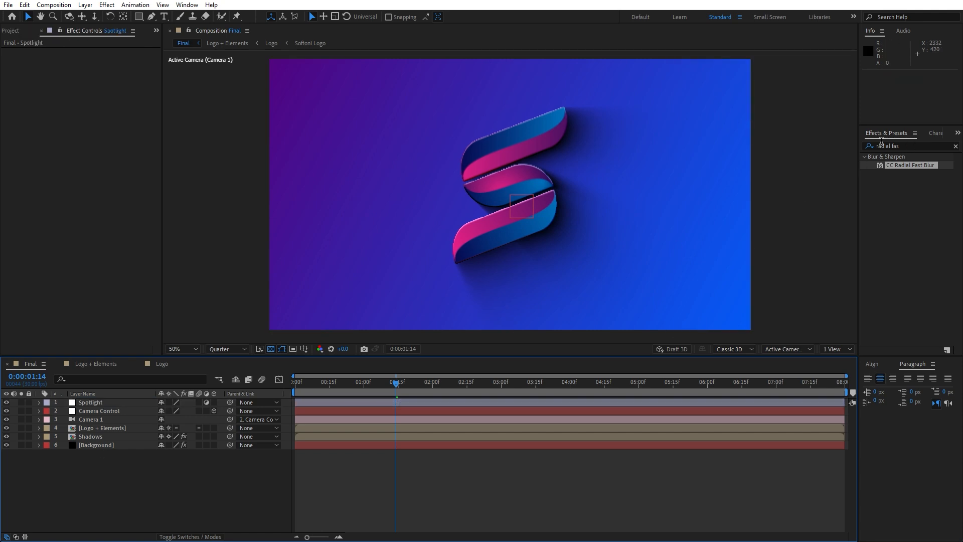
Step: Search the effects for "cc spot" and apply CC Spotlight to the Spotlight layer
{"action": "left_click", "coordinate": [186, 5]}
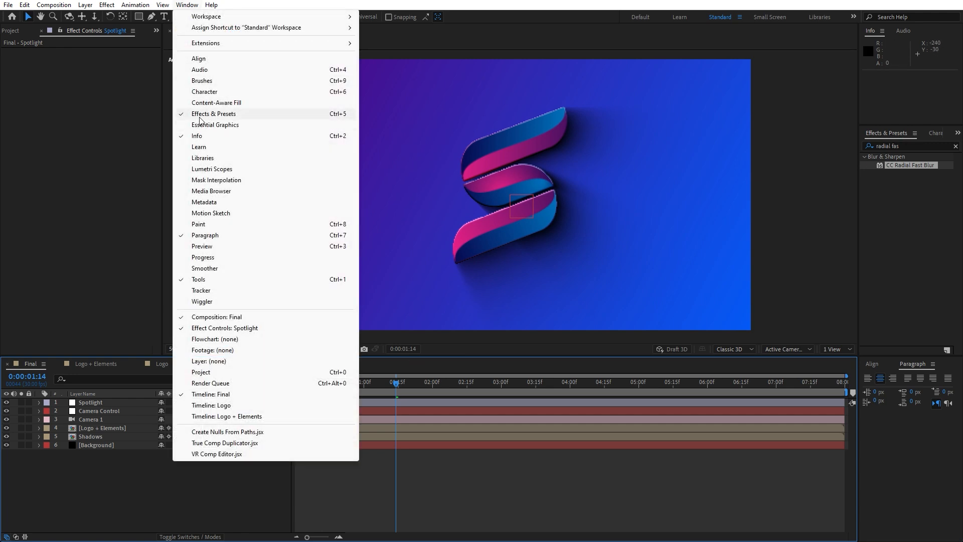
{"action": "left_click", "coordinate": [922, 145]}
{"action": "type", "text": "cc spot"}
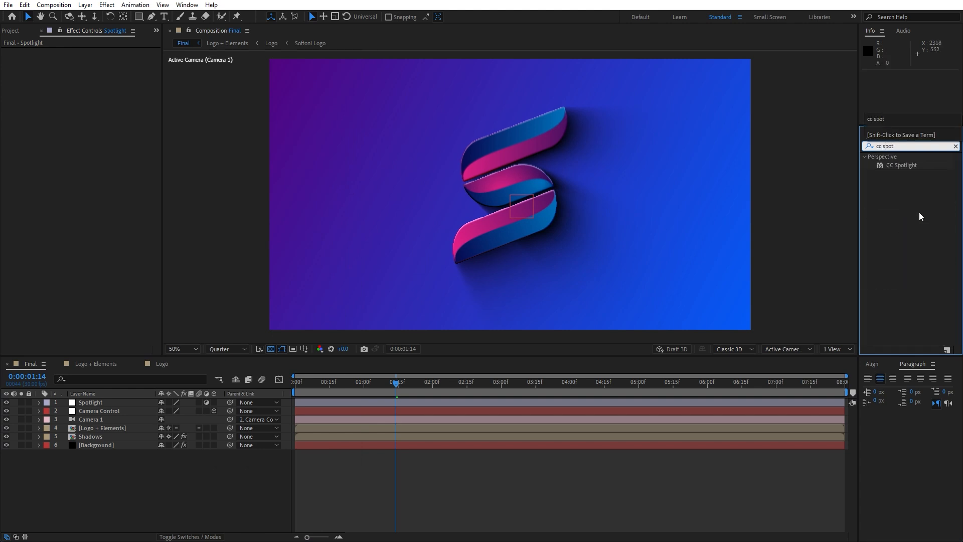
{"action": "left_click_drag", "start_coordinate": [901, 166], "coordinate": [114, 402]}
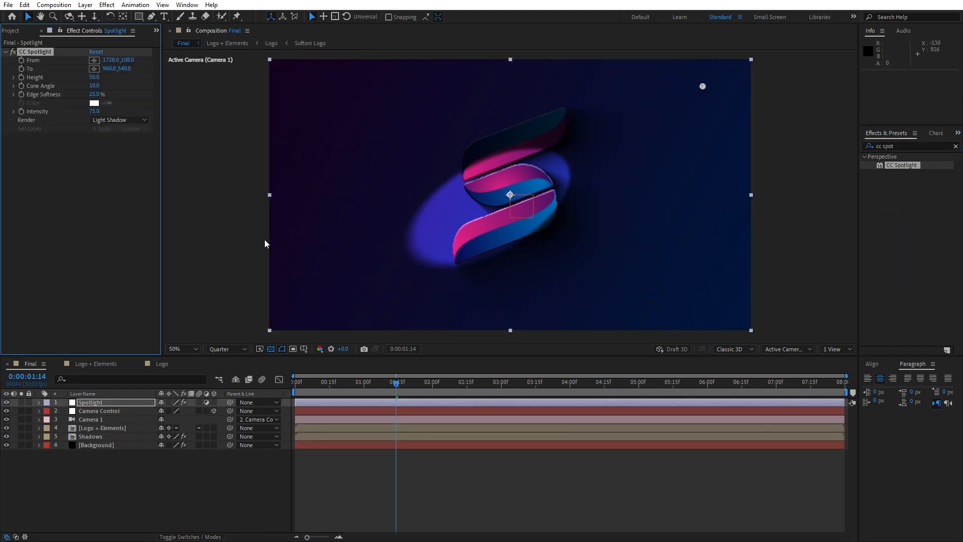
Step: Move the CC Spotlight source point beyond the frame's upper-left corner to about -284, -212 and set Intensity to 60
{"action": "key", "text": "comma"}
{"action": "left_click_drag", "start_coordinate": [609, 140], "coordinate": [357, 100]}
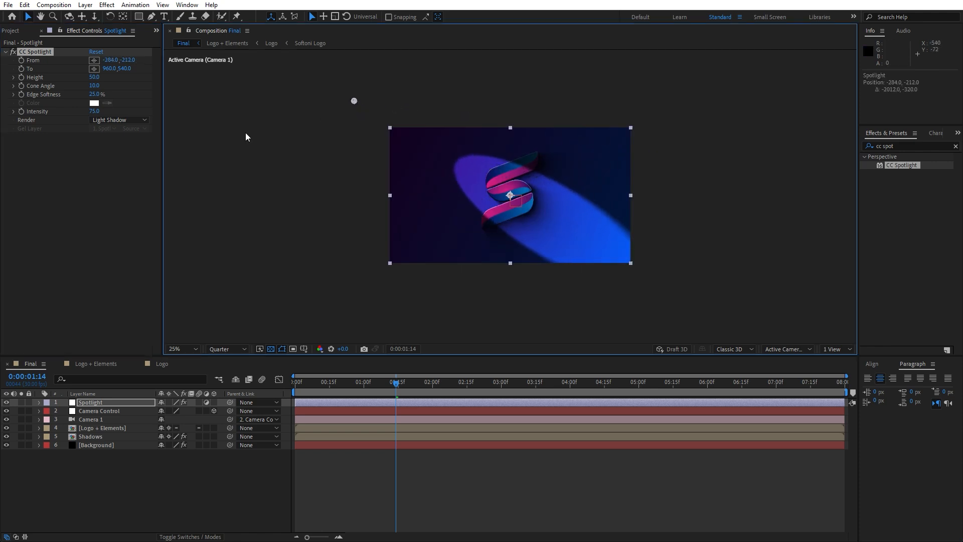
{"action": "left_click", "coordinate": [106, 109]}
{"action": "type", "text": "60"}
{"action": "left_click", "coordinate": [96, 192]}
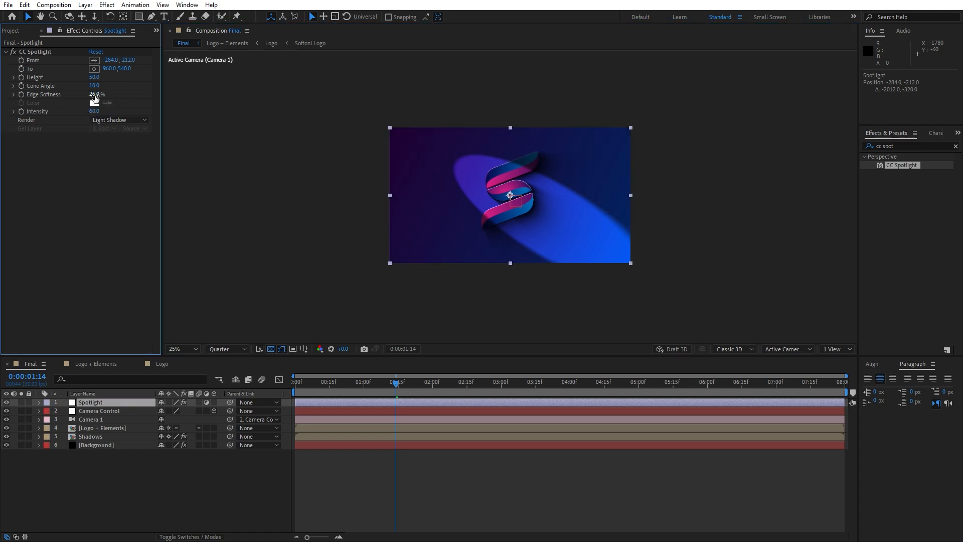
Step: Set CC Spotlight's Edge Softness to 100%, Cone Angle to 17.2 and Height to 29, and move its source point to about -880, -480
{"action": "left_click_drag", "start_coordinate": [94, 94], "coordinate": [168, 96]}
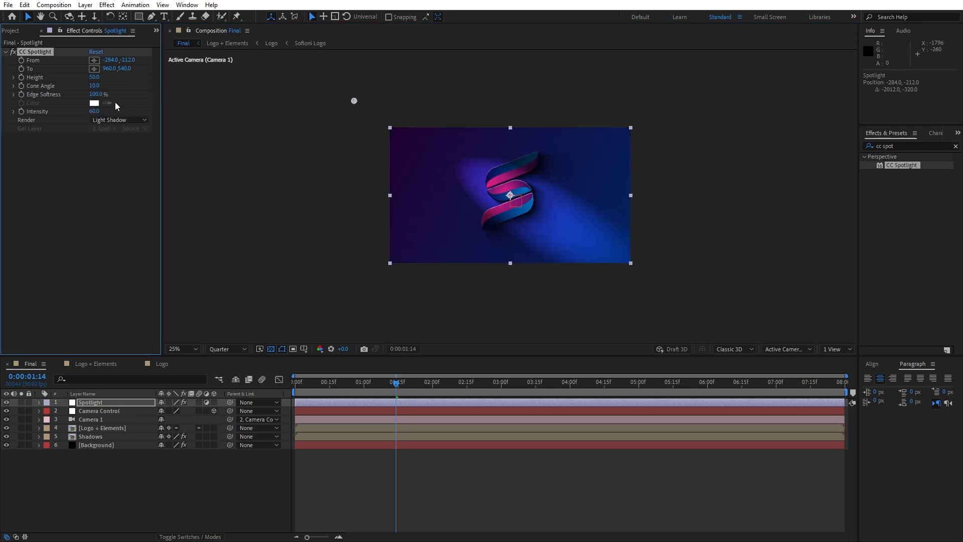
{"action": "mouse_move", "coordinate": [91, 89]}
{"action": "left_mouse_down"}
{"action": "mouse_move", "coordinate": [156, 88]}
{"action": "mouse_move", "coordinate": [107, 78]}
{"action": "left_mouse_up"}
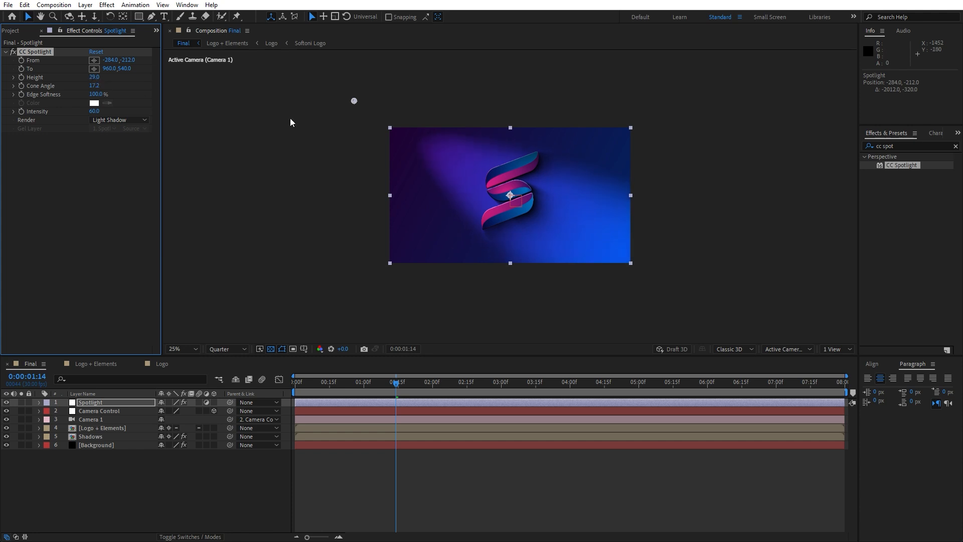
{"action": "left_click_drag", "start_coordinate": [353, 100], "coordinate": [302, 79]}
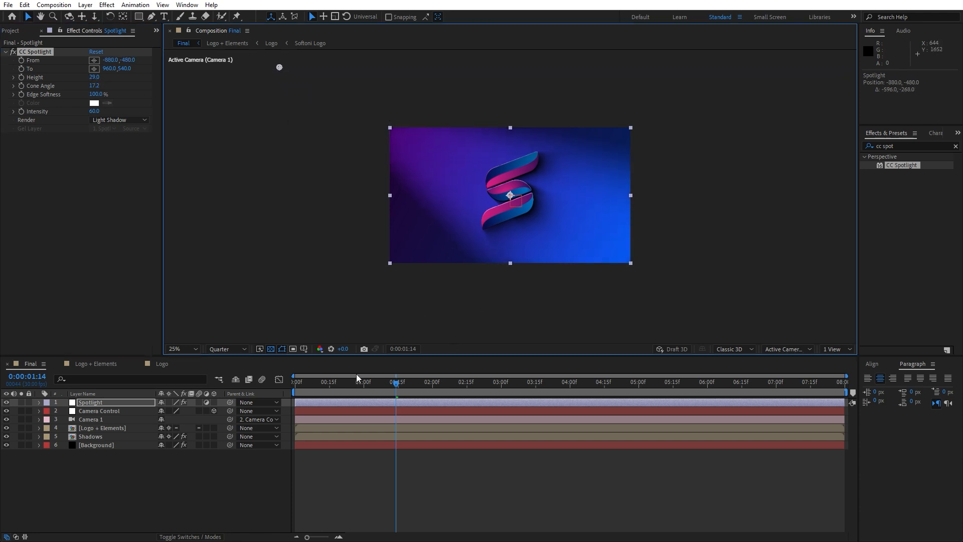
Step: Preview the spotlit logo animation at 50% magnification
{"action": "left_click", "coordinate": [325, 387]}
{"action": "scroll", "coordinate": [534, 291], "scroll_direction": "up", "scroll_amount": 2}
{"action": "key", "text": "space"}
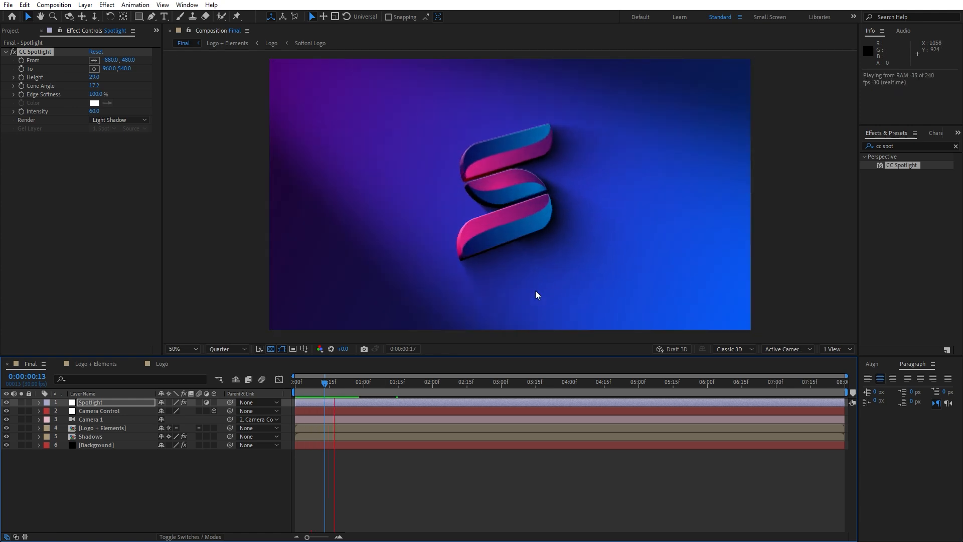
{"action": "key", "text": "space"}
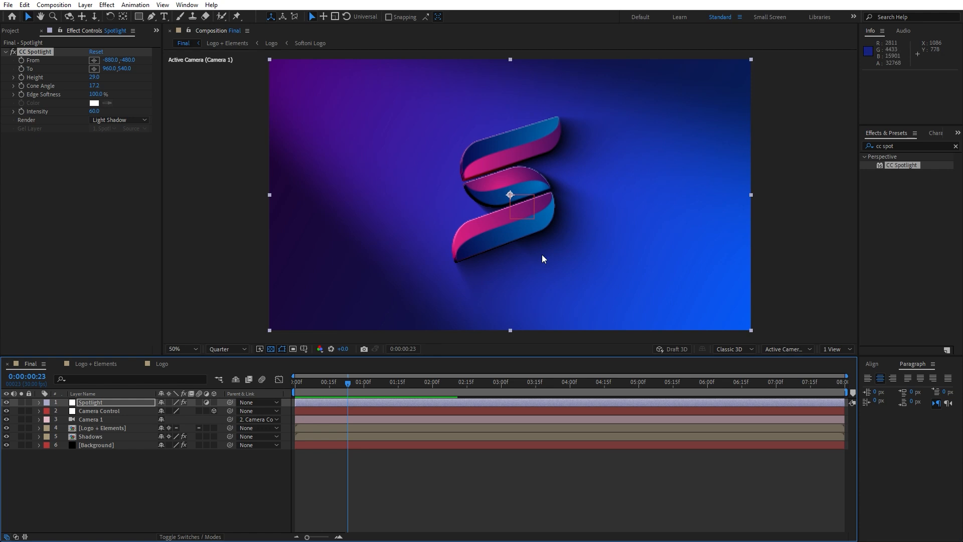
Step: Create an adjustment layer in the Final composition, place it directly below the Spotlight layer and rename it Light
{"action": "left_click", "coordinate": [364, 391]}
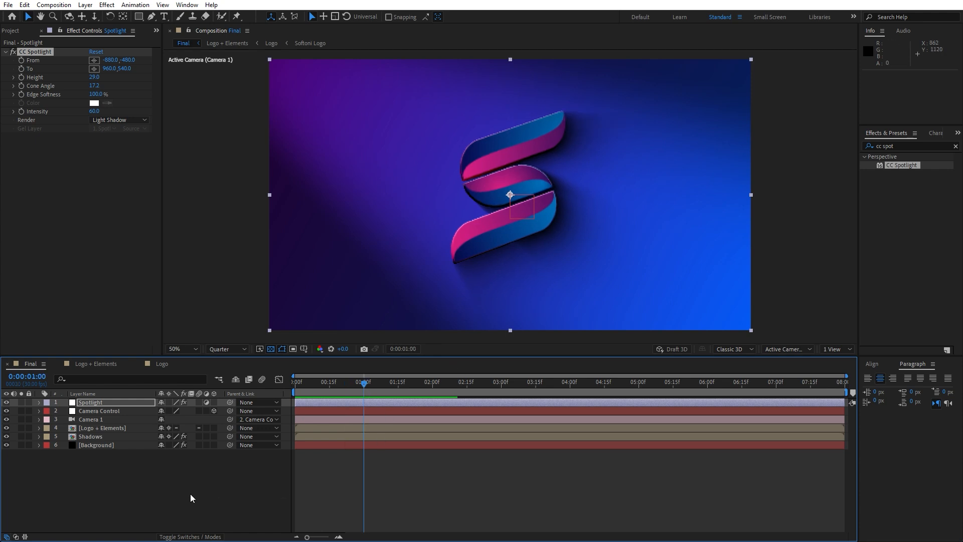
{"action": "right_click", "coordinate": [169, 490]}
{"action": "mouse_move", "coordinate": [224, 368]}
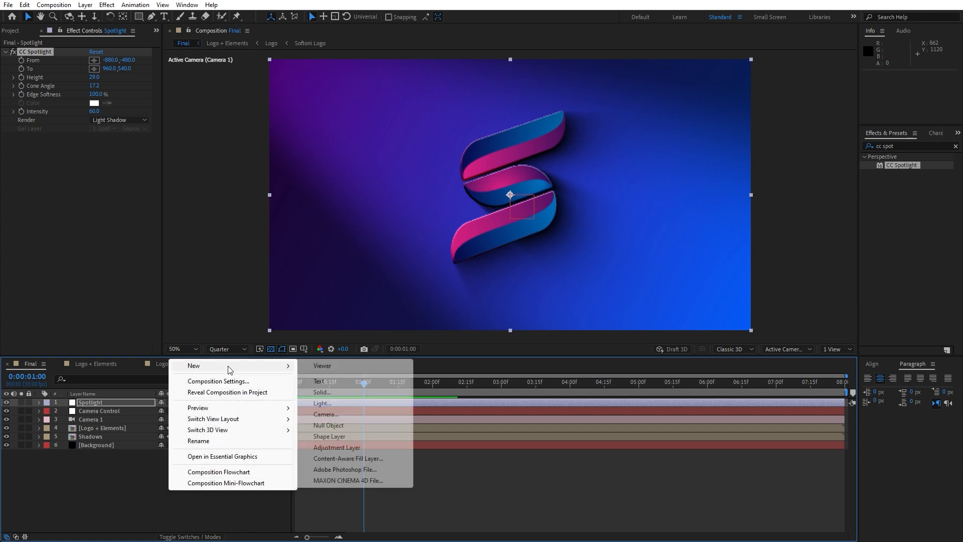
{"action": "left_click", "coordinate": [346, 447]}
{"action": "left_click_drag", "start_coordinate": [105, 403], "coordinate": [102, 412]}
{"action": "key", "text": "Return"}
{"action": "type", "text": "Li"}
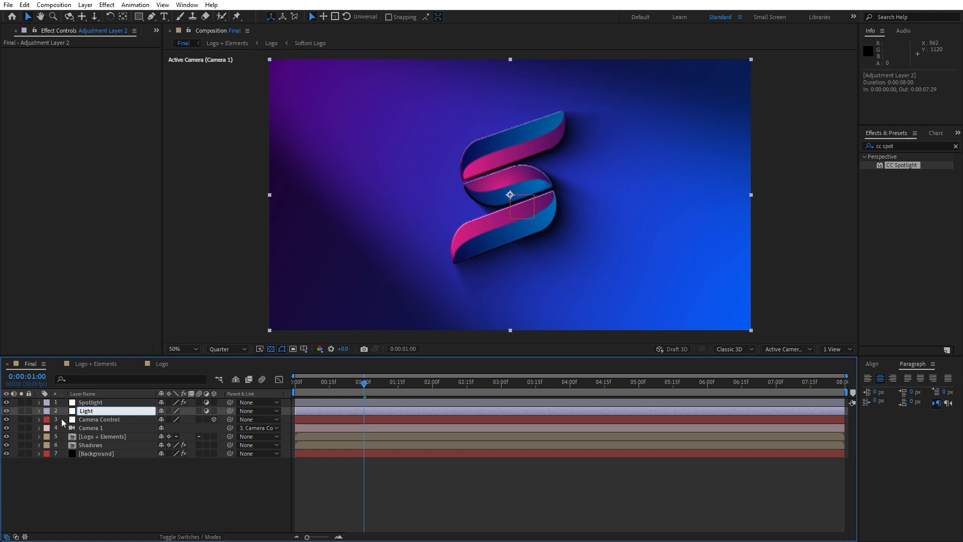
{"action": "type", "text": "ght"}
{"action": "left_click", "coordinate": [62, 479]}
Step: Search the effects for "swe" and apply CC Light Sweep to the Light layer
{"action": "left_click", "coordinate": [910, 145]}
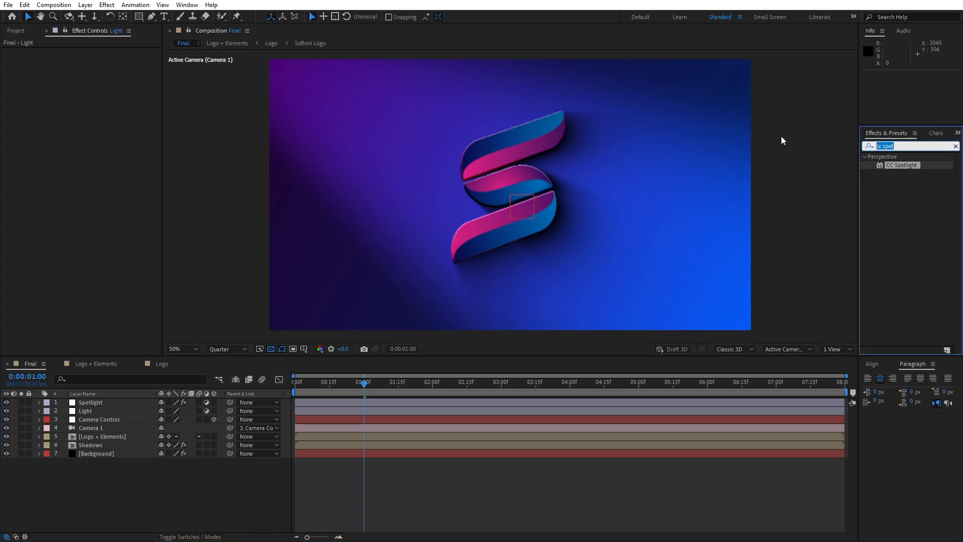
{"action": "type", "text": "swe"}
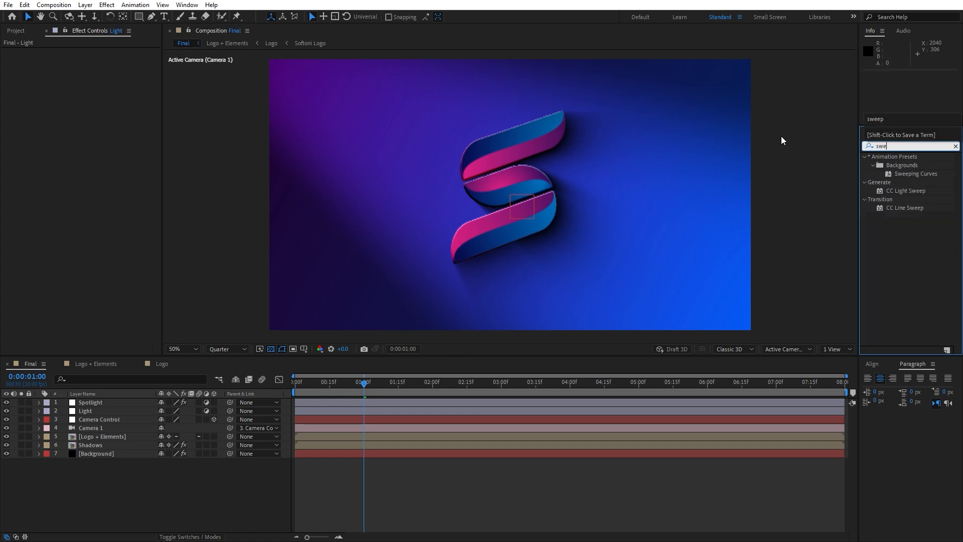
{"action": "left_click", "coordinate": [905, 190]}
{"action": "left_click_drag", "start_coordinate": [912, 191], "coordinate": [116, 410]}
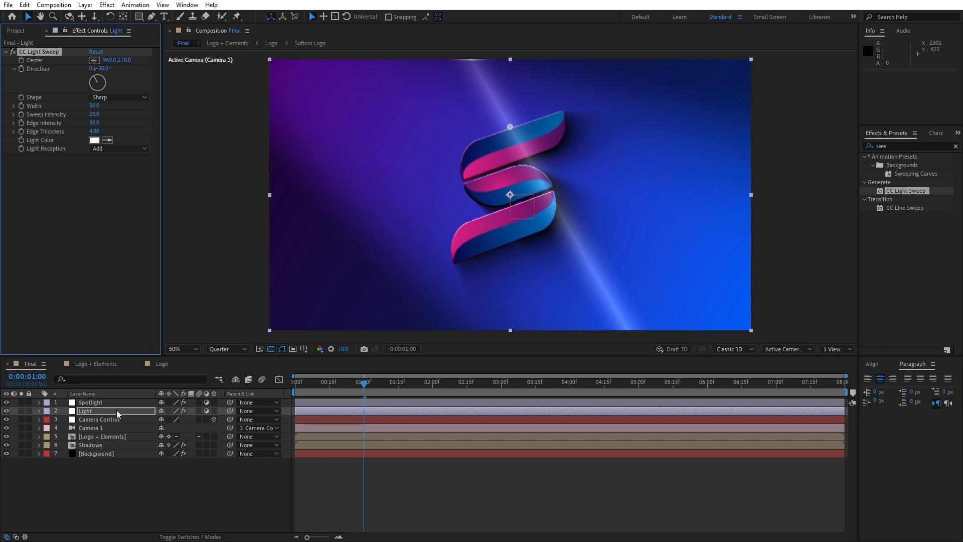
Step: Set CC Light Sweep's Direction to 90° and move its Center down to 960, 537
{"action": "left_click", "coordinate": [104, 69]}
{"action": "type", "text": "90"}
{"action": "key", "text": "Return"}
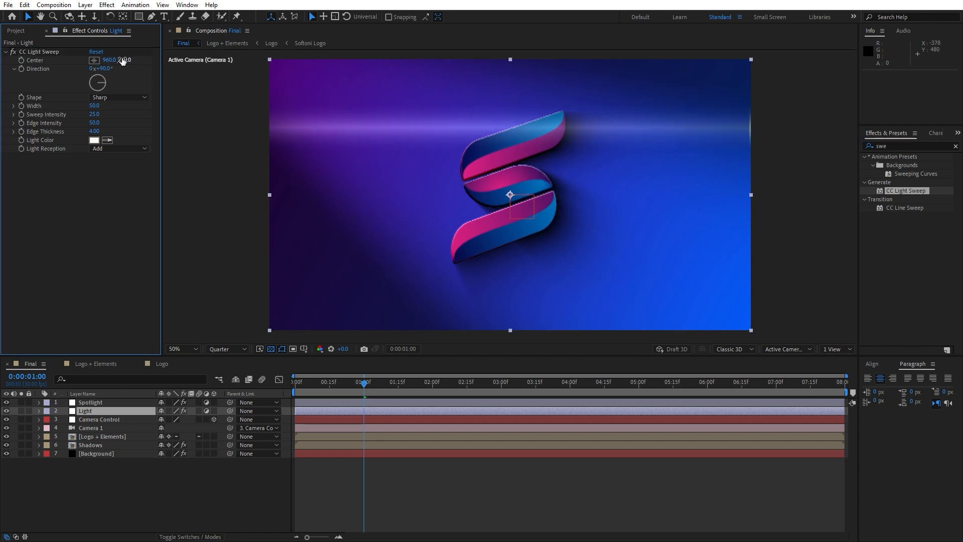
{"action": "left_click_drag", "start_coordinate": [123, 61], "coordinate": [233, 79]}
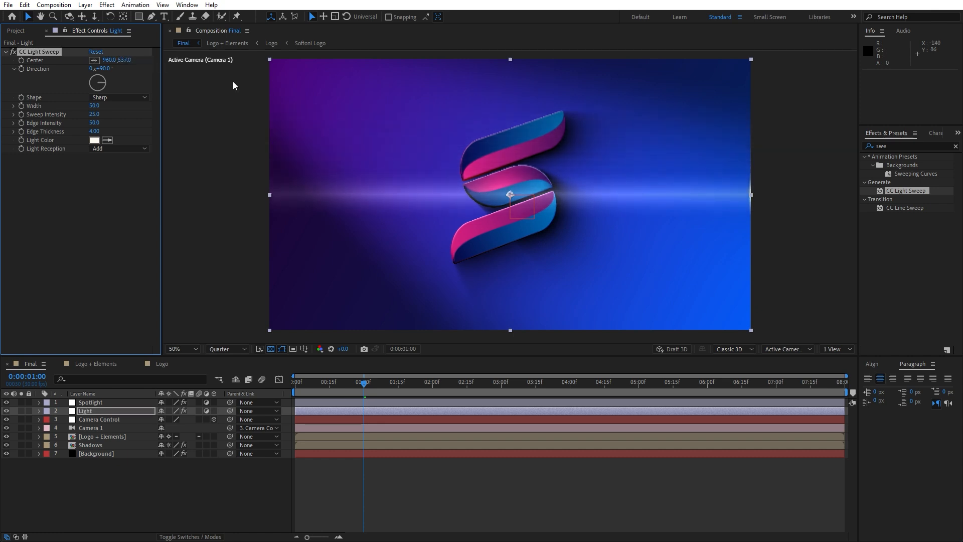
Step: Set CC Light Sweep's Edge Thickness and Edge Intensity to 0 and its Width to 90
{"action": "left_click", "coordinate": [93, 132]}
{"action": "type", "text": "0"}
{"action": "left_click", "coordinate": [93, 125]}
{"action": "left_click", "coordinate": [94, 122]}
{"action": "type", "text": "0"}
{"action": "left_click", "coordinate": [91, 207]}
{"action": "left_click_drag", "start_coordinate": [95, 106], "coordinate": [123, 111]}
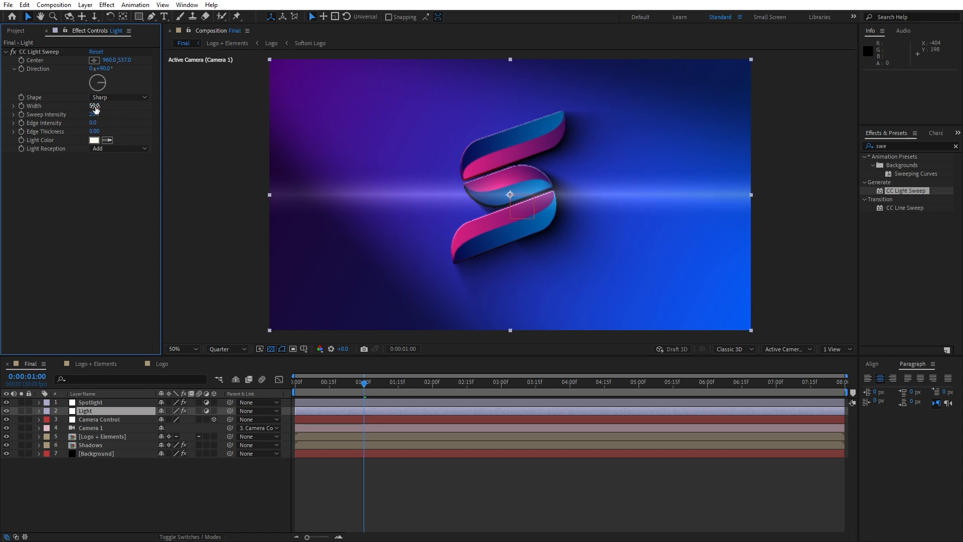
{"action": "left_click", "coordinate": [97, 107]}
{"action": "type", "text": "90"}
{"action": "left_click", "coordinate": [73, 289]}
Step: Reduce the Light layer's Opacity to 40%
{"action": "left_click", "coordinate": [86, 411]}
{"action": "key", "text": "t"}
{"action": "left_click_drag", "start_coordinate": [165, 420], "coordinate": [136, 419]}
{"action": "left_click", "coordinate": [162, 419]}
{"action": "type", "text": "40"}
{"action": "left_click", "coordinate": [152, 486]}
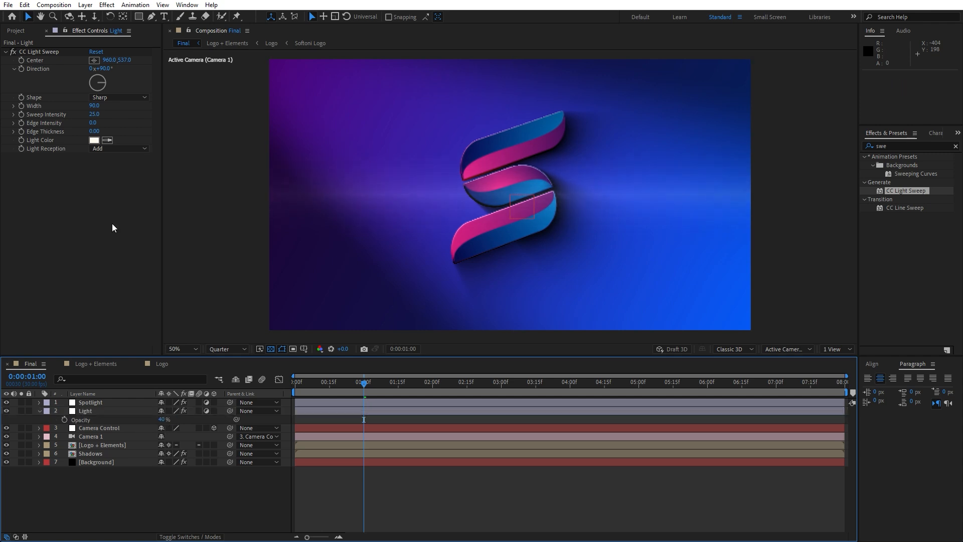
Step: Preview the logo animation with the light sweep, stop around 0:00:01:19 and collapse the Light layer's properties
{"action": "key", "text": "space"}
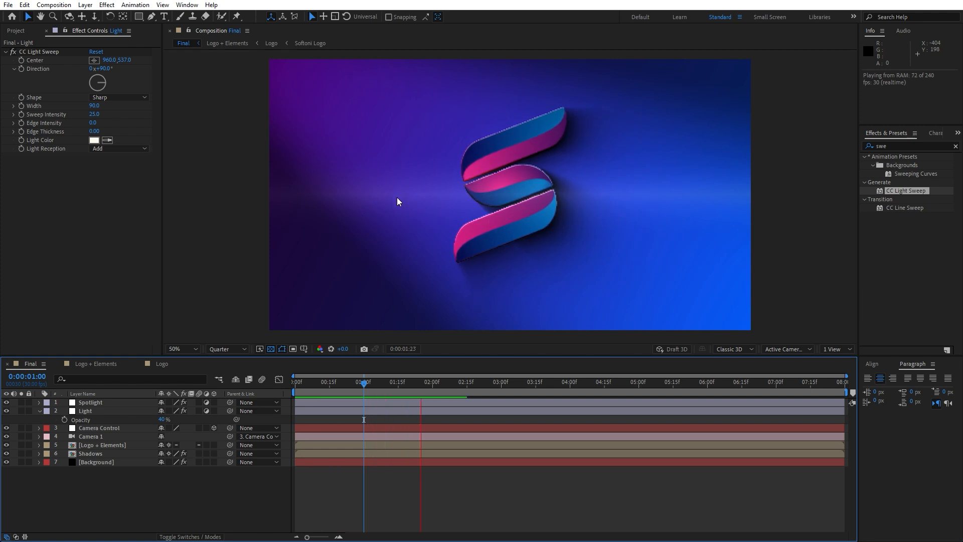
{"action": "left_click", "coordinate": [407, 386]}
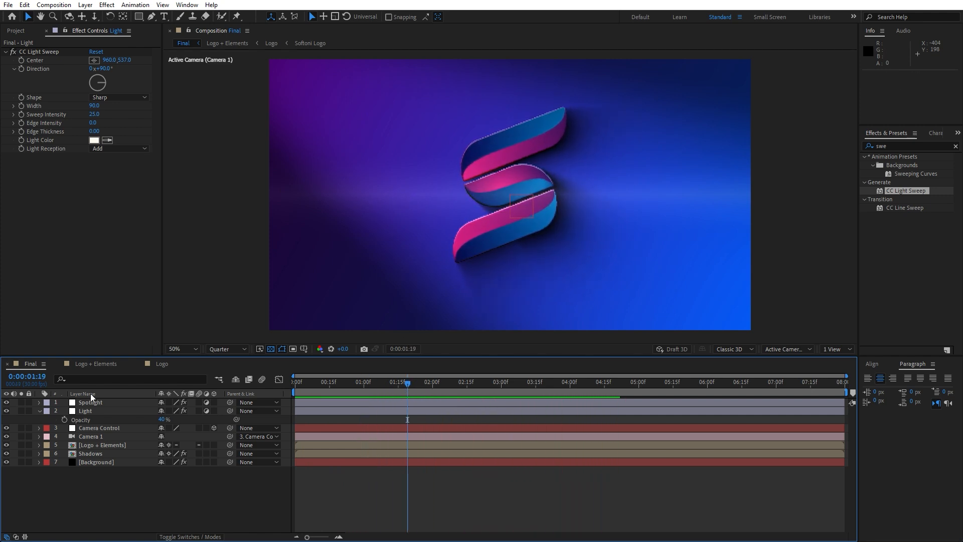
{"action": "left_click", "coordinate": [39, 410]}
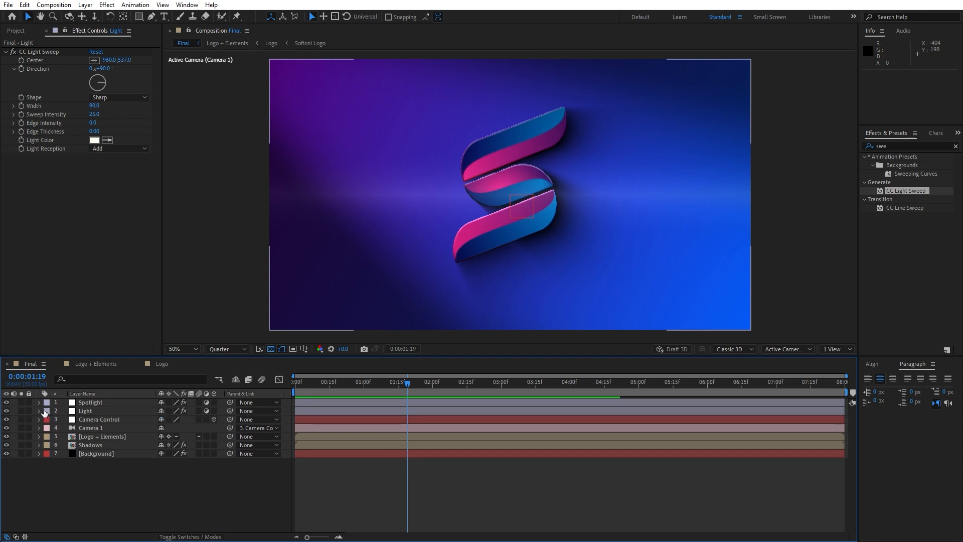
Step: Create a black 1920 x 1080 solid named Star Burst and place it between Camera 1 and Logo + Elements
{"action": "right_click", "coordinate": [148, 503]}
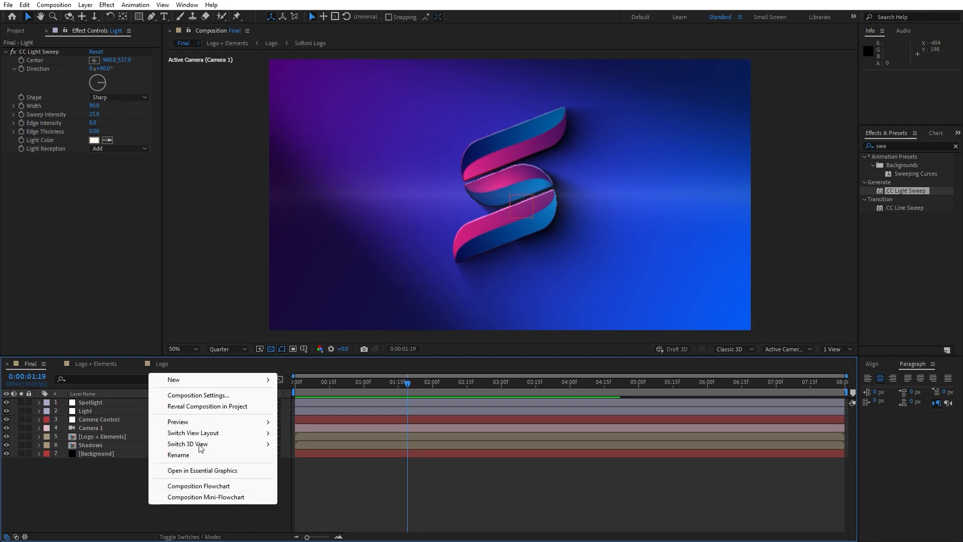
{"action": "mouse_move", "coordinate": [217, 386]}
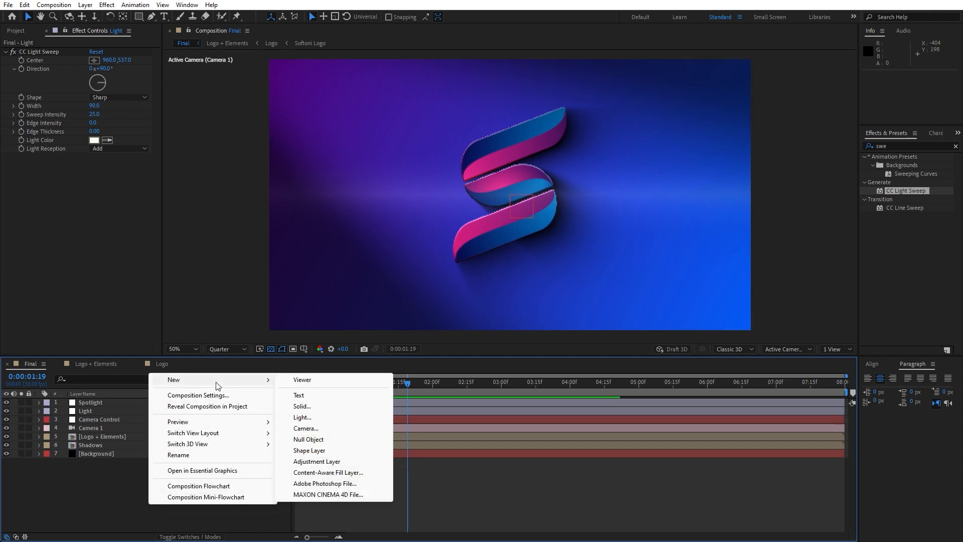
{"action": "left_click", "coordinate": [300, 406]}
{"action": "type", "text": "Star Burst"}
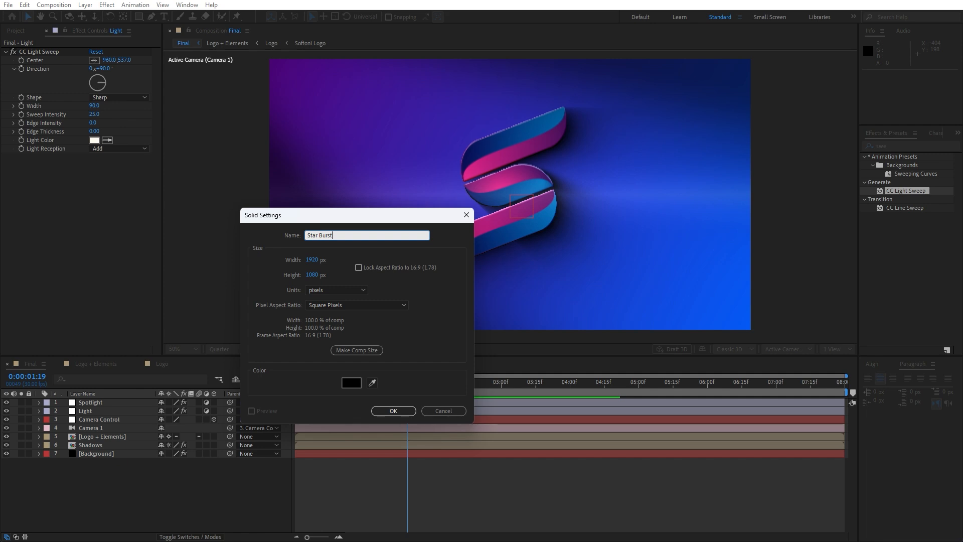
{"action": "key", "text": "Return"}
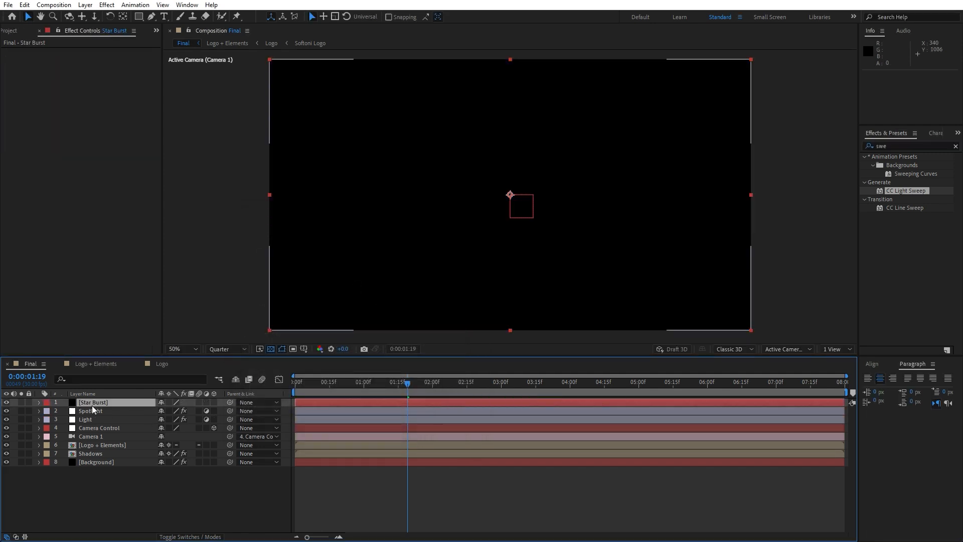
{"action": "left_click_drag", "start_coordinate": [98, 402], "coordinate": [111, 440]}
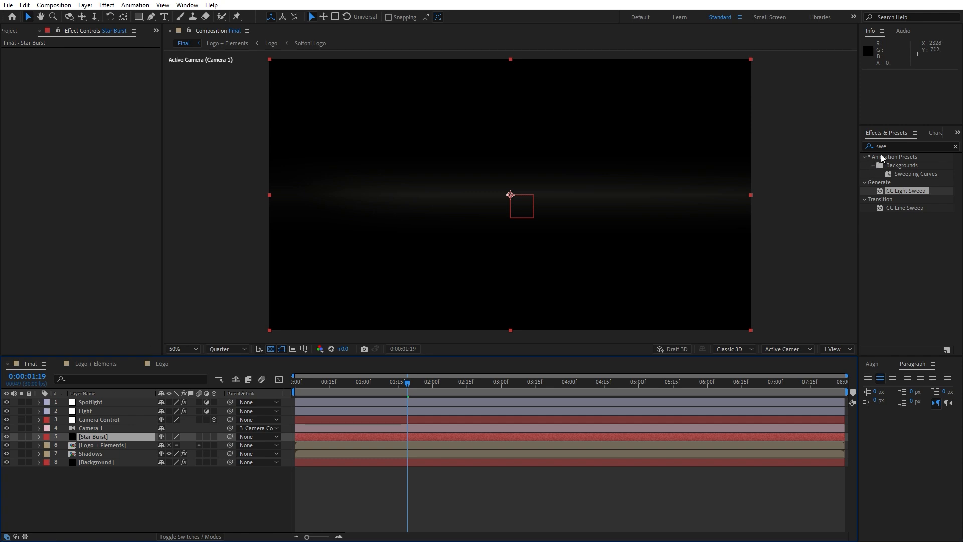
Step: Search the effects for "star burs" and apply CC Star Burst to the Star Burst solid
{"action": "left_click", "coordinate": [908, 146]}
{"action": "type", "text": "st"}
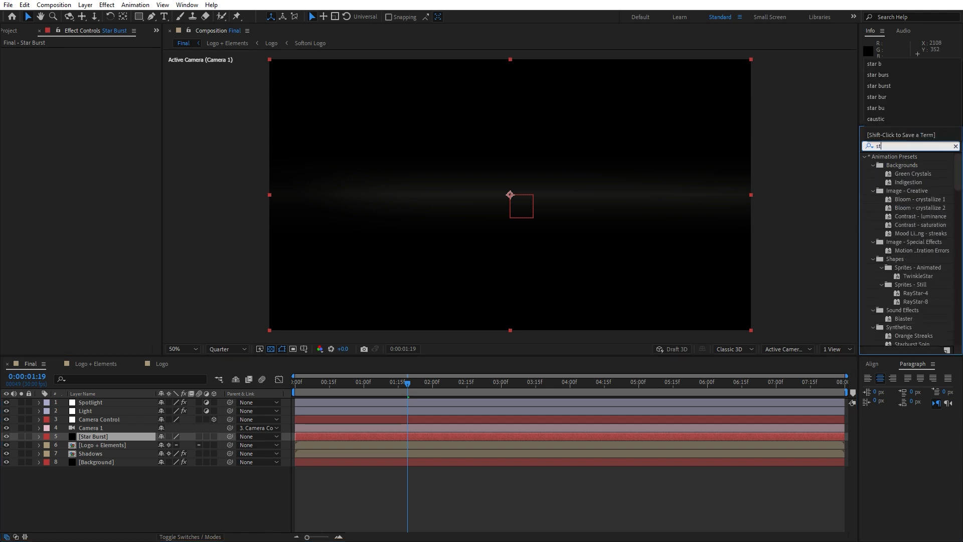
{"action": "type", "text": "ar burs"}
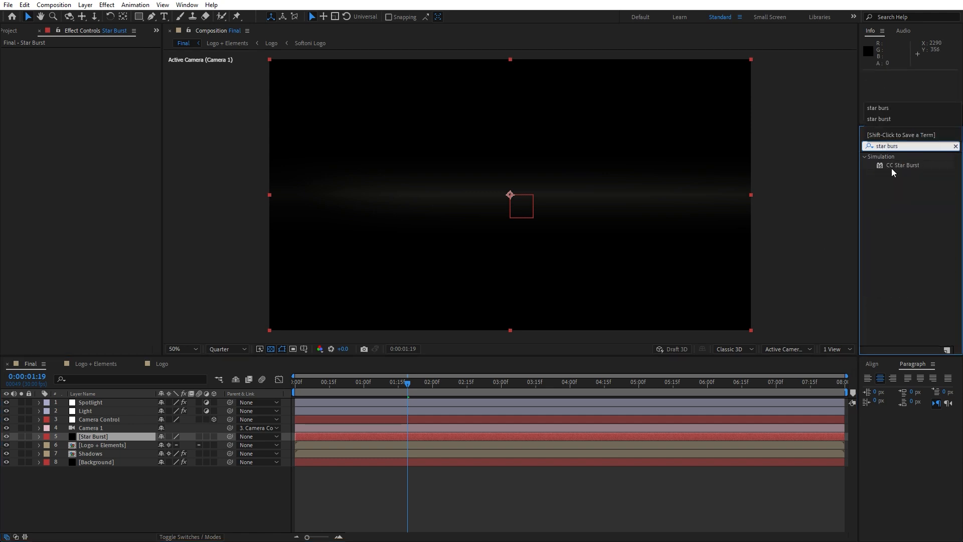
{"action": "left_click_drag", "start_coordinate": [895, 165], "coordinate": [103, 437]}
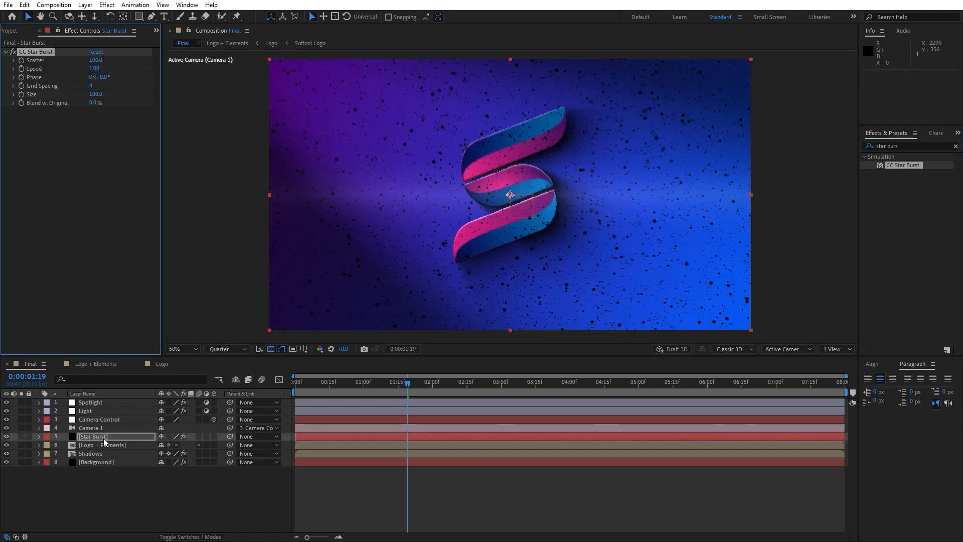
Step: Search the effects for "fill" and add the Fill effect to the Star Burst layer
{"action": "left_click", "coordinate": [909, 146]}
{"action": "type", "text": "fill"}
{"action": "left_click_drag", "start_coordinate": [899, 208], "coordinate": [46, 196]}
Step: Set CC Star Burst's Scatter to 300 and Speed to 0.2
{"action": "left_click_drag", "start_coordinate": [96, 60], "coordinate": [177, 64]}
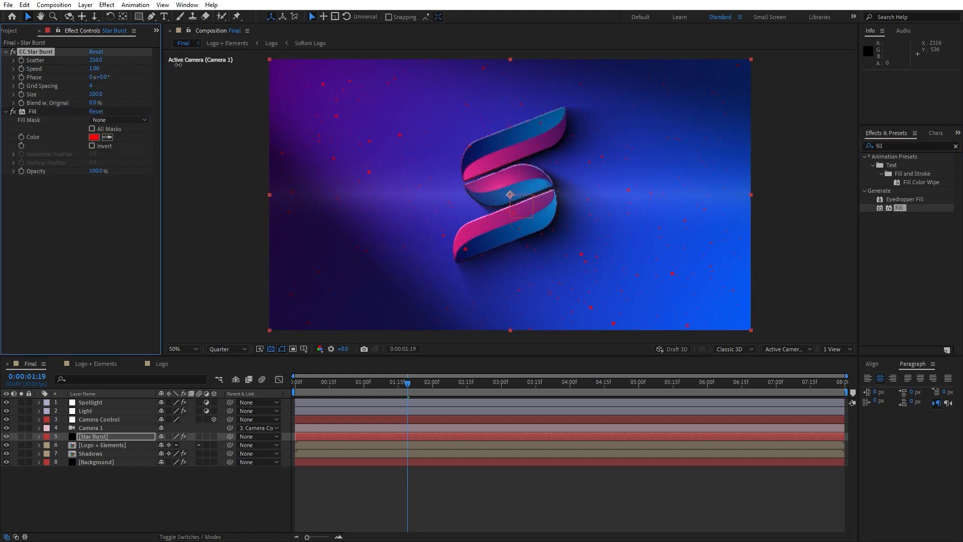
{"action": "left_click", "coordinate": [96, 59]}
{"action": "type", "text": "300"}
{"action": "left_click", "coordinate": [89, 244]}
{"action": "left_click", "coordinate": [94, 68]}
{"action": "type", "text": "0"}
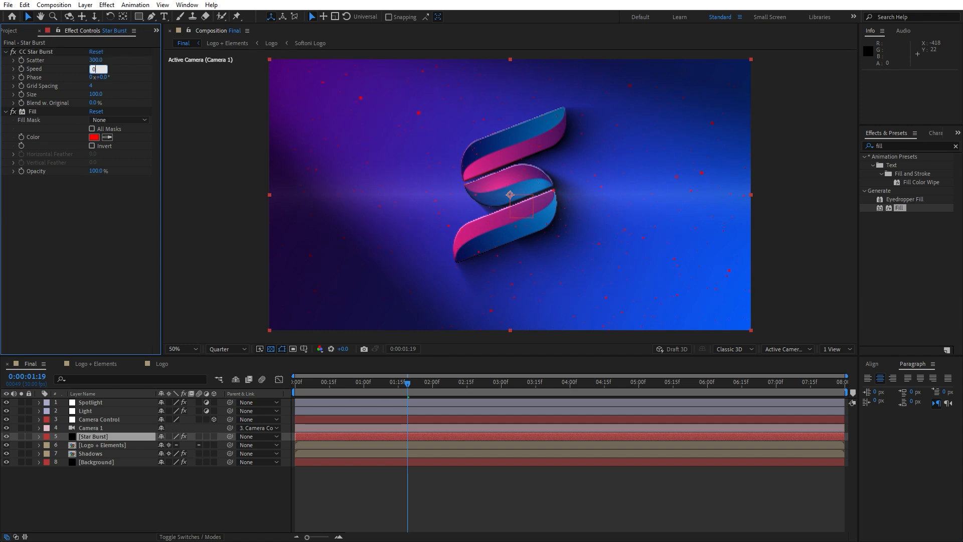
{"action": "type", "text": ".2"}
{"action": "left_click", "coordinate": [94, 272]}
Step: Set the star particles' Fill color to white (FFFFFF) and the composition preview resolution to Half
{"action": "left_click", "coordinate": [94, 136]}
{"action": "type", "text": "FFFFFF"}
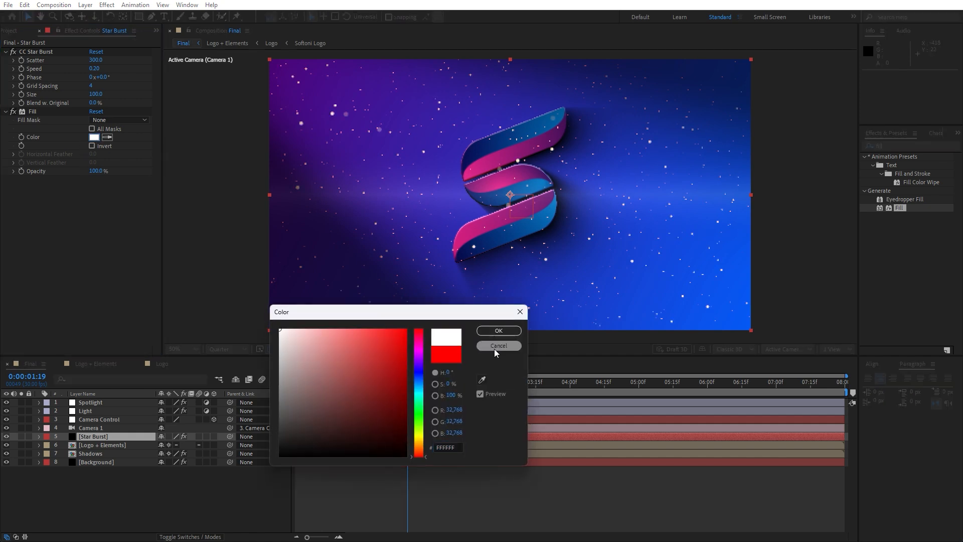
{"action": "left_click", "coordinate": [498, 331]}
{"action": "left_click", "coordinate": [266, 474]}
{"action": "left_click", "coordinate": [236, 347]}
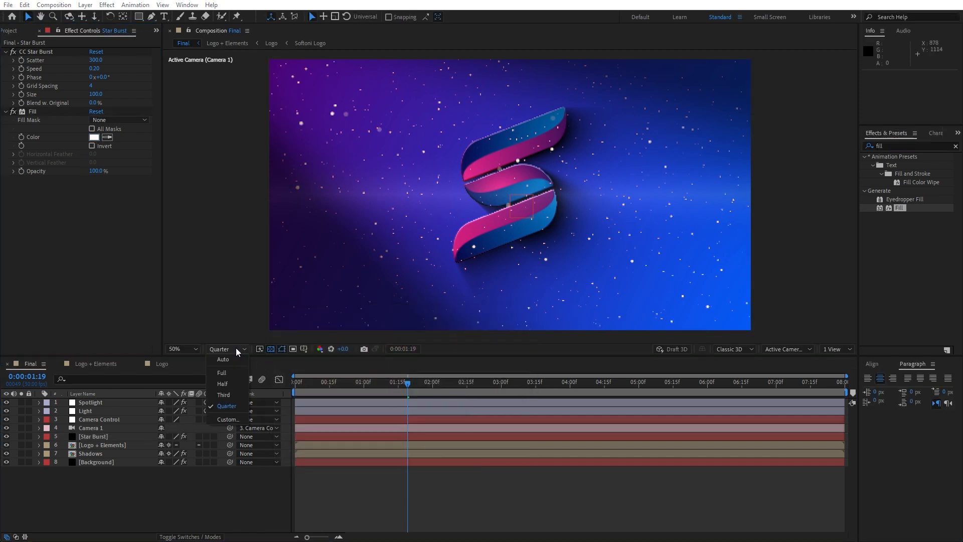
{"action": "left_click", "coordinate": [230, 381]}
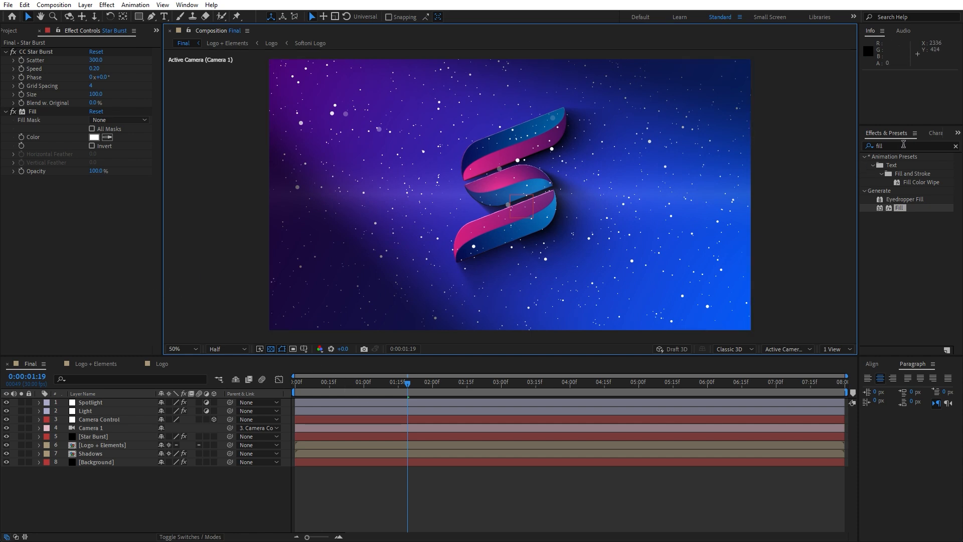
Step: Search the effects for "rough", add Roughen Edges to the Star Burst layer and set its Border to 1.10
{"action": "left_click", "coordinate": [898, 146]}
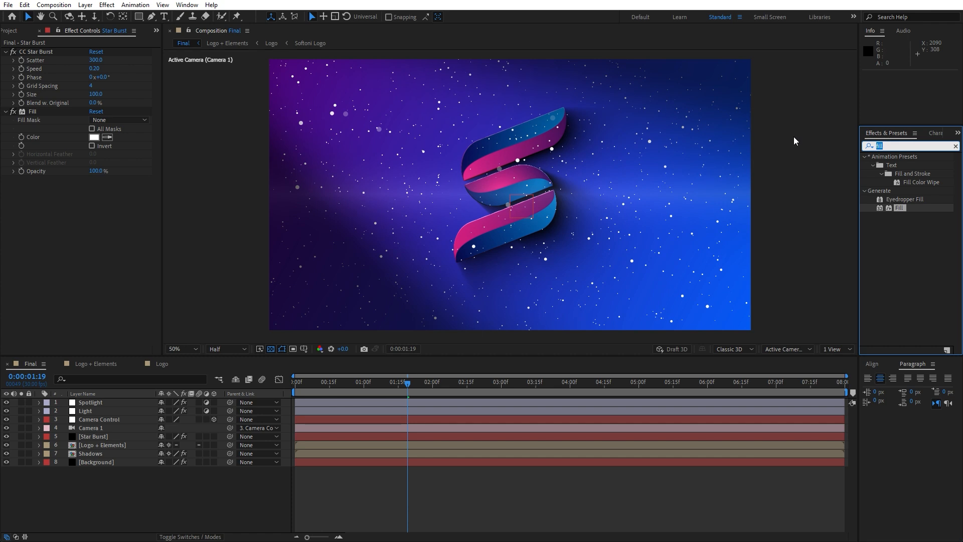
{"action": "type", "text": "rough"}
{"action": "left_click_drag", "start_coordinate": [921, 167], "coordinate": [57, 285]}
{"action": "mouse_move", "coordinate": [91, 204]}
{"action": "left_mouse_down"}
{"action": "mouse_move", "coordinate": [124, 209]}
{"action": "mouse_move", "coordinate": [96, 210]}
{"action": "left_mouse_up"}
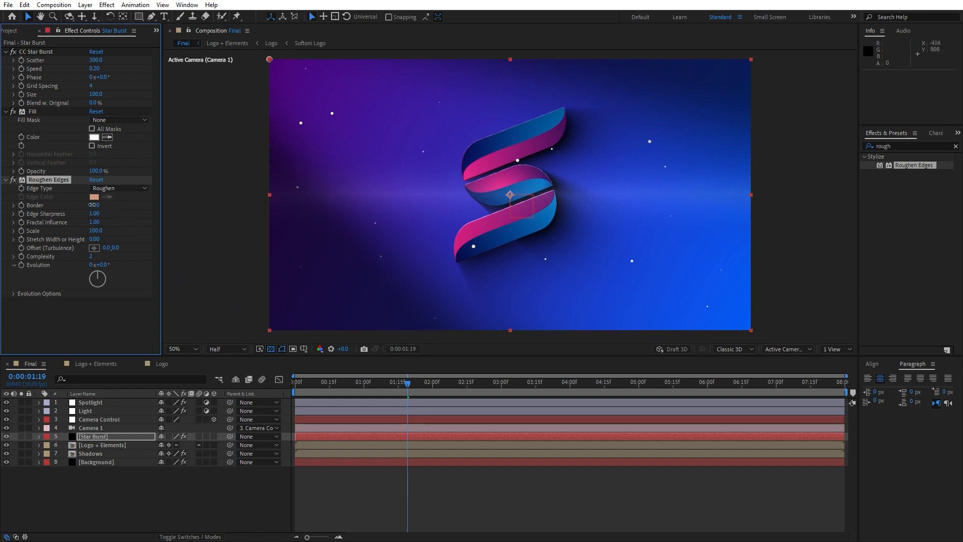
{"action": "left_click_drag", "start_coordinate": [69, 204], "coordinate": [57, 203]}
Step: Search the effects for "glow" and add the Stylize Glow effect to the Star Burst layer
{"action": "left_click", "coordinate": [899, 146]}
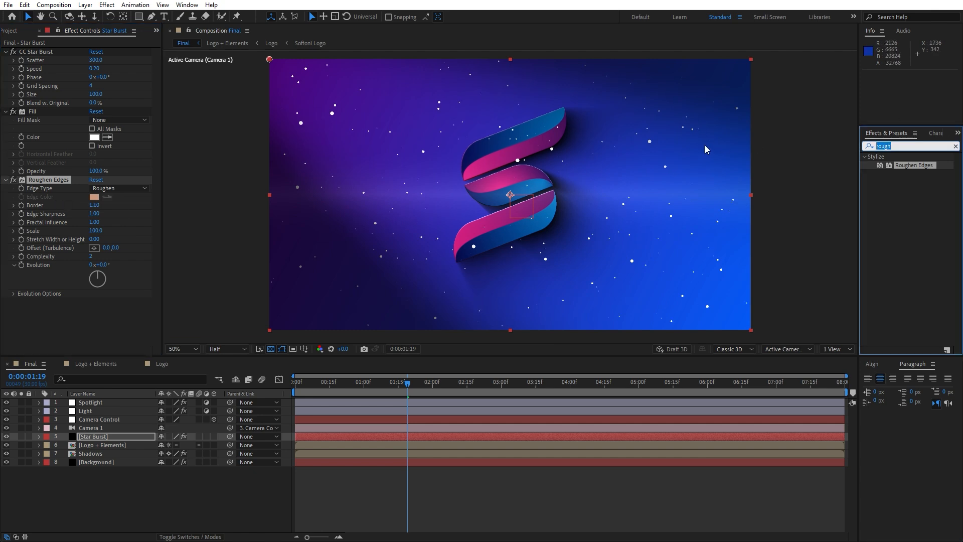
{"action": "type", "text": "glow"}
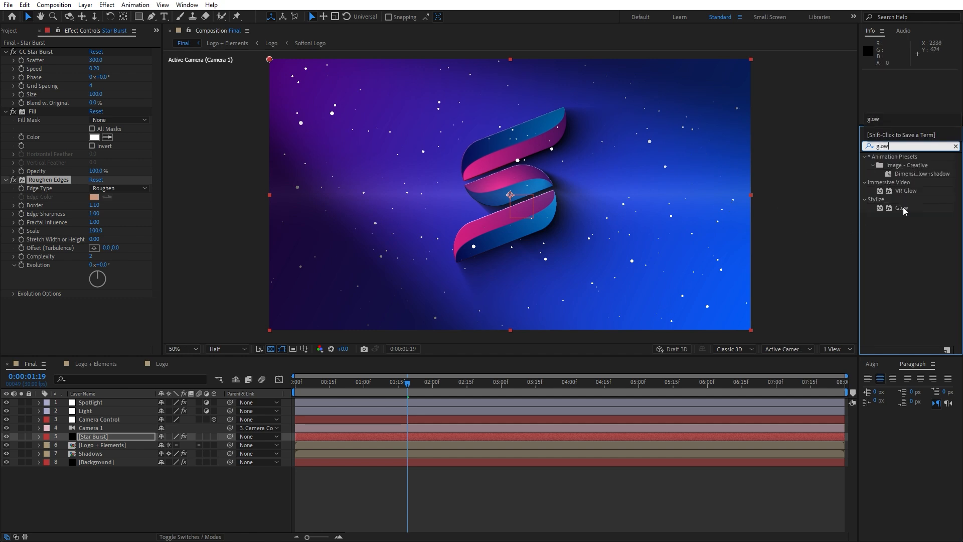
{"action": "left_click_drag", "start_coordinate": [901, 208], "coordinate": [133, 329]}
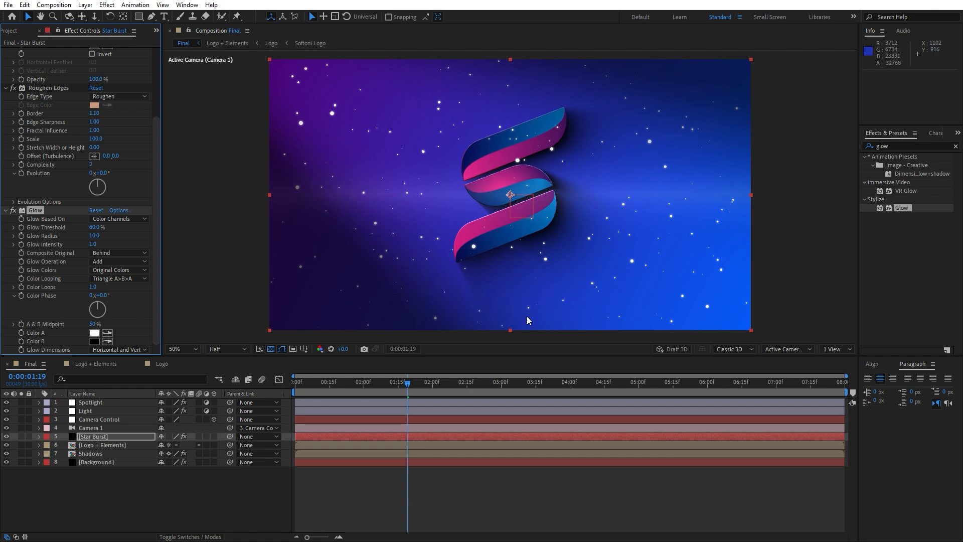
Step: Preview the animation with the glowing star particles and stop at 0:00:01:16
{"action": "mouse_move", "coordinate": [390, 384]}
{"action": "left_mouse_down"}
{"action": "mouse_move", "coordinate": [307, 387]}
{"action": "mouse_move", "coordinate": [392, 387]}
{"action": "left_mouse_up"}
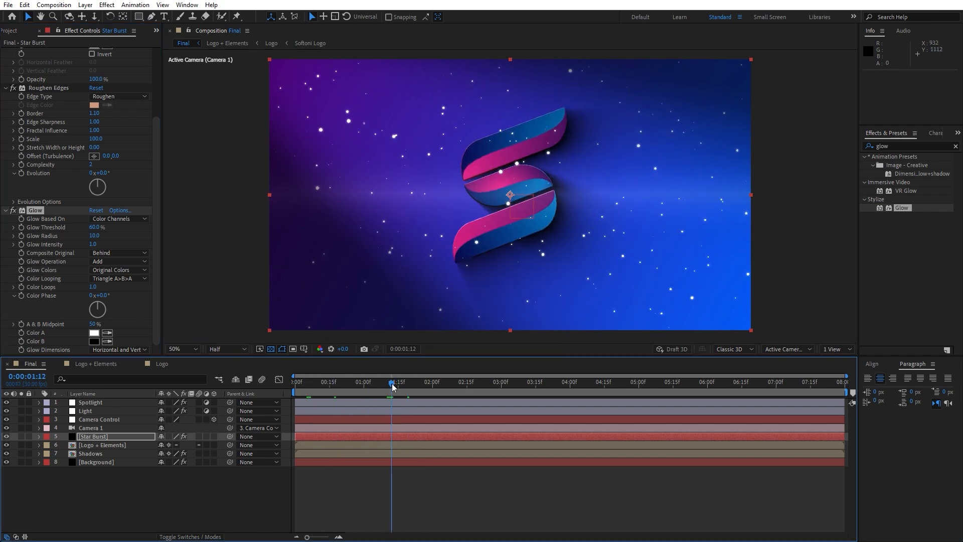
{"action": "key", "text": "space"}
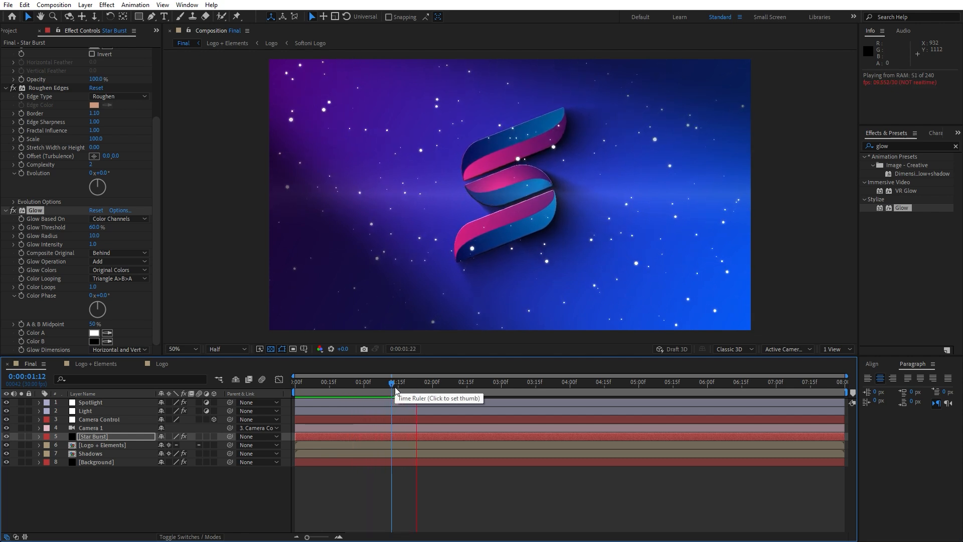
{"action": "left_click", "coordinate": [400, 383]}
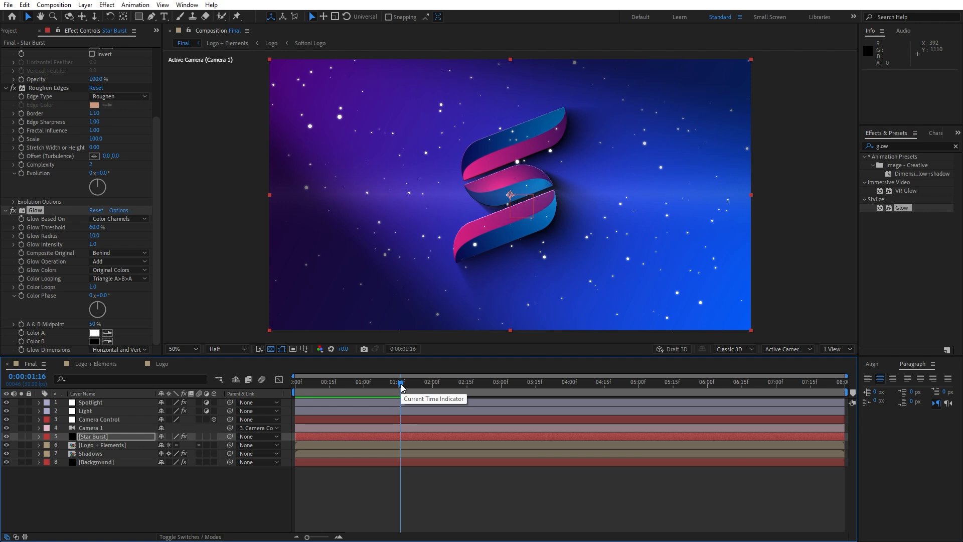
Step: Create a black 1920 × 1080 px solid layer named Grid in the Final composition
{"action": "right_click", "coordinate": [196, 489]}
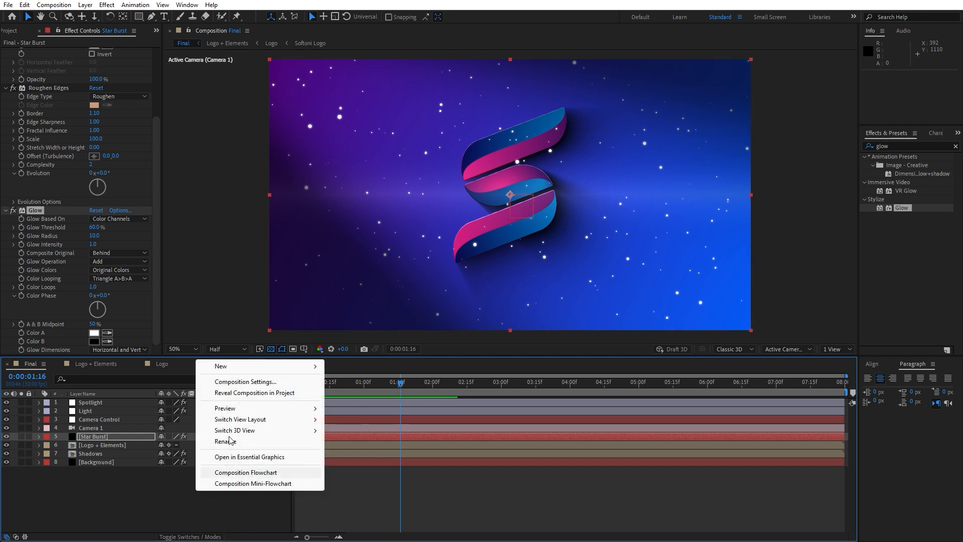
{"action": "mouse_move", "coordinate": [233, 370]}
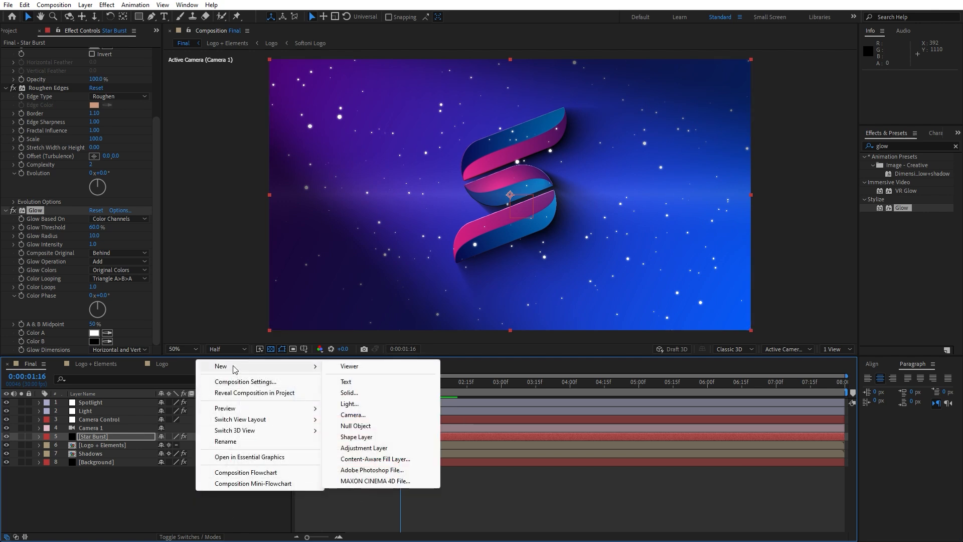
{"action": "left_click", "coordinate": [360, 393]}
{"action": "type", "text": "Grid"}
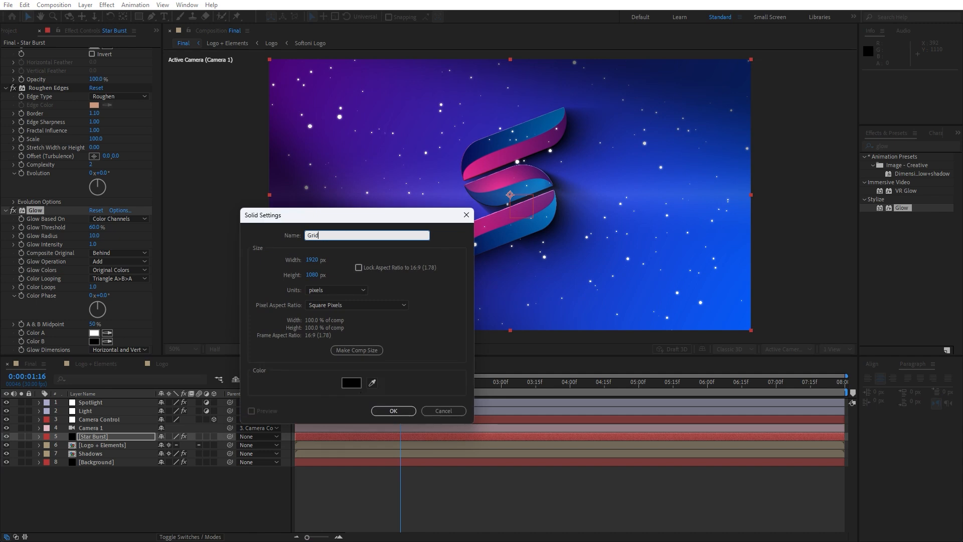
{"action": "key", "text": "Return"}
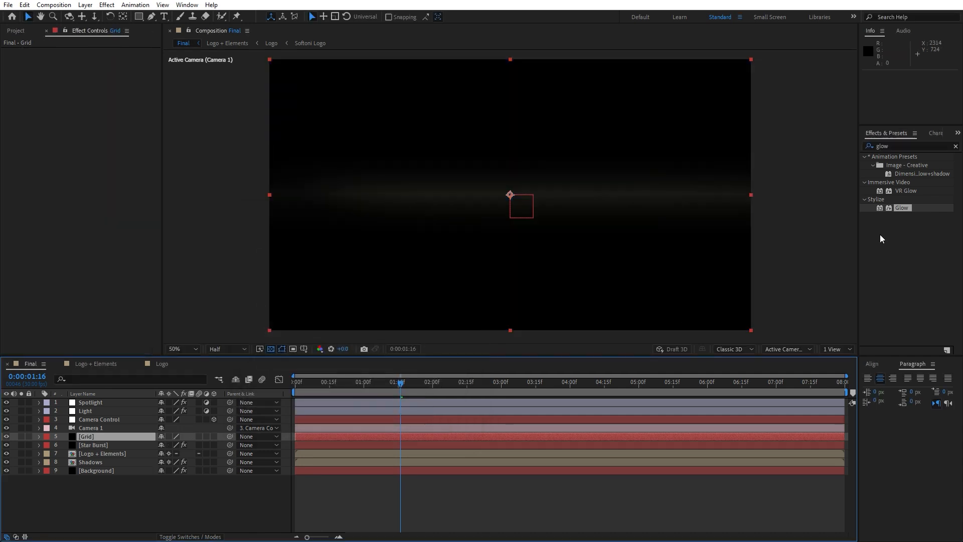
Step: Search the effects for "grid", add the Generate Grid effect to the Grid layer and move that layer directly above Background
{"action": "double_click", "coordinate": [882, 145]}
{"action": "type", "text": "grid"}
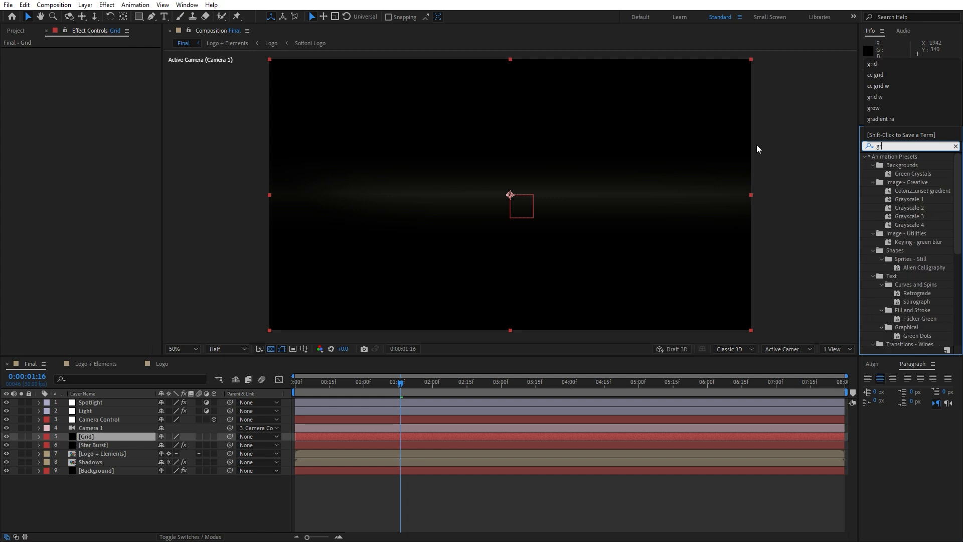
{"action": "left_click_drag", "start_coordinate": [892, 208], "coordinate": [96, 436]}
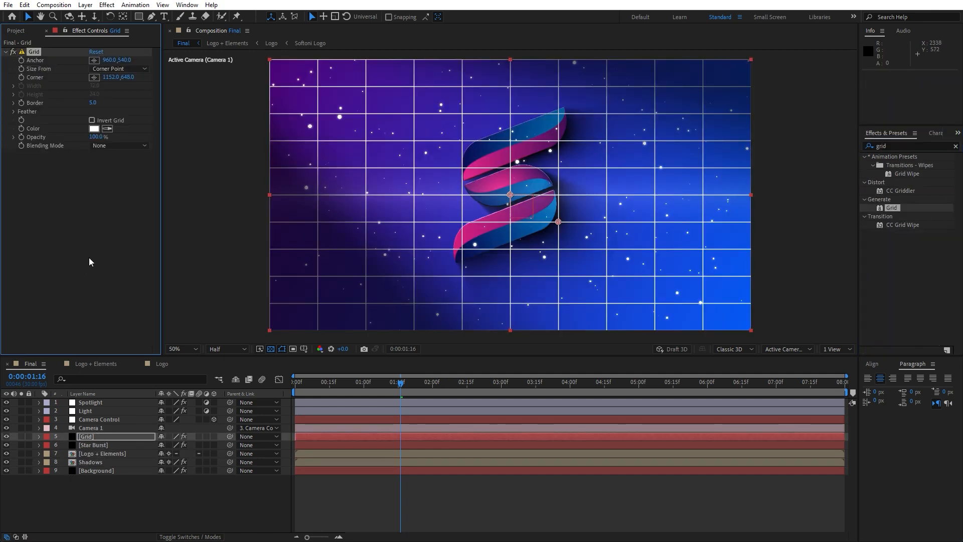
{"action": "left_click", "coordinate": [88, 436]}
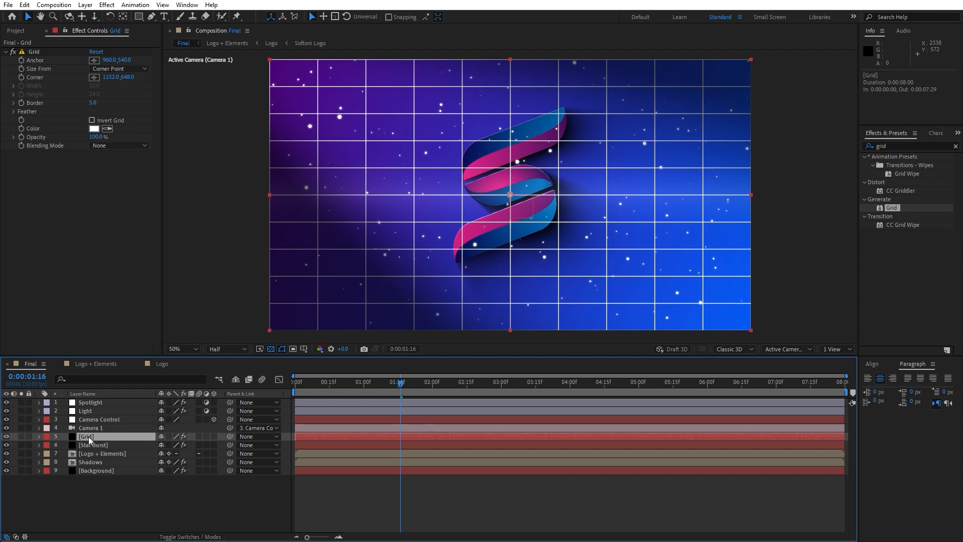
{"action": "left_click_drag", "start_coordinate": [89, 437], "coordinate": [100, 465]}
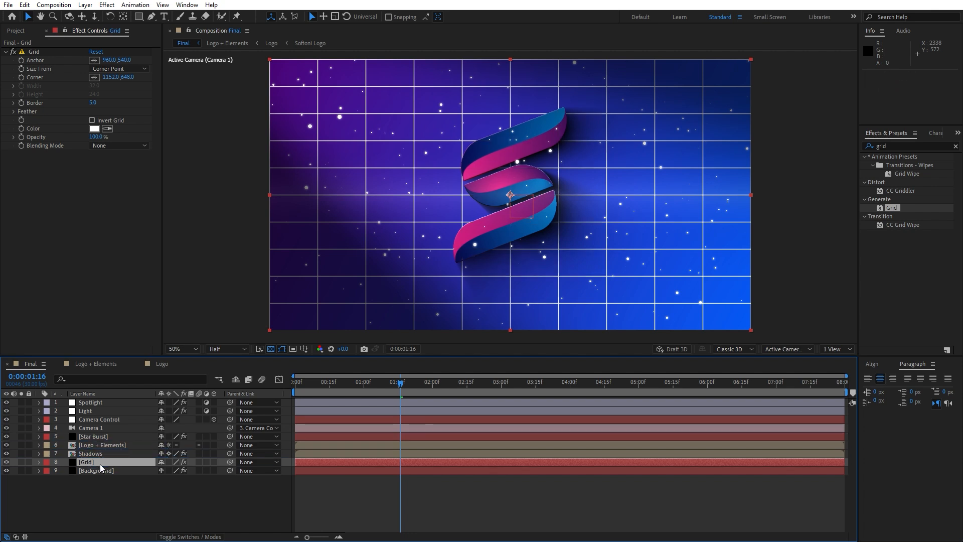
Step: Set the Grid effect's Size From to Width Slider, with Width 20 and Border 1
{"action": "left_click", "coordinate": [109, 70]}
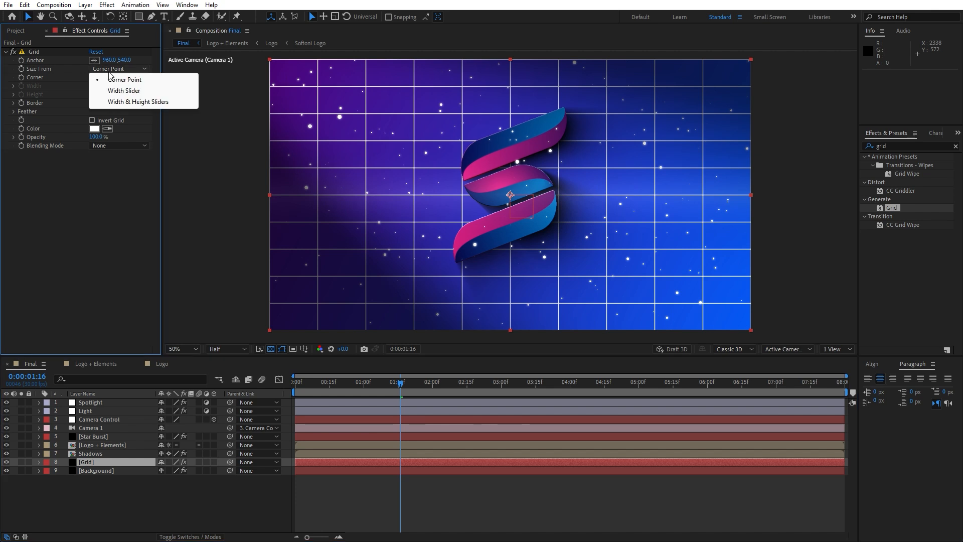
{"action": "left_click", "coordinate": [125, 90]}
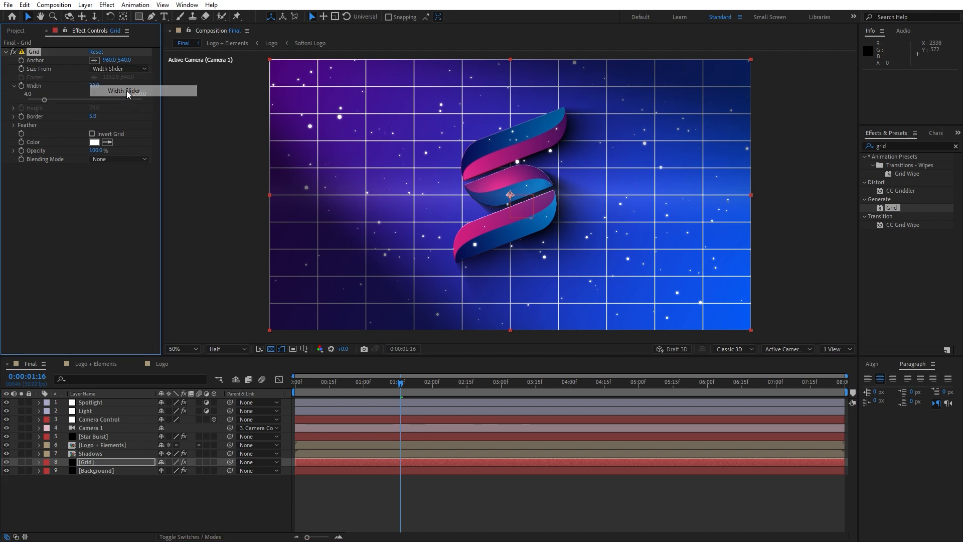
{"action": "left_click", "coordinate": [98, 86]}
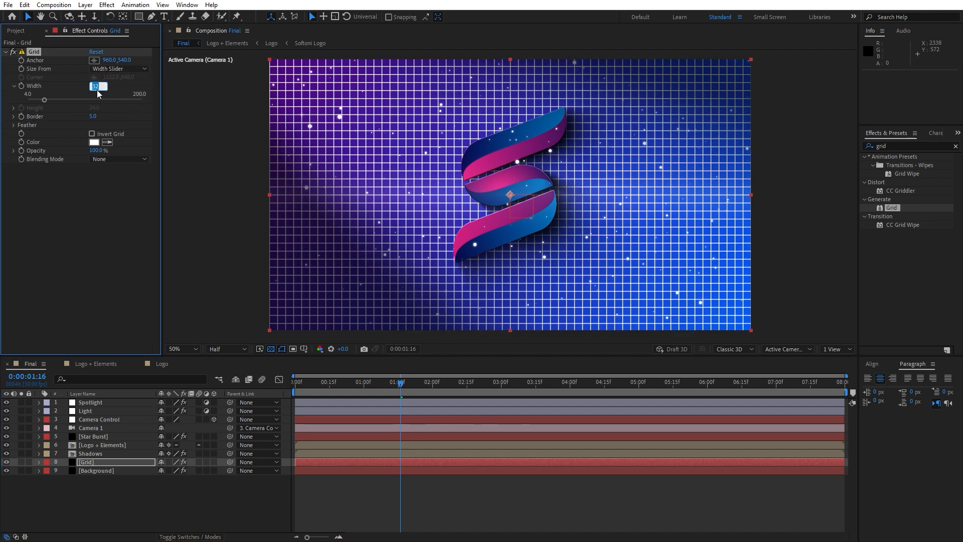
{"action": "type", "text": "20"}
{"action": "key", "text": "Tab"}
{"action": "type", "text": "1"}
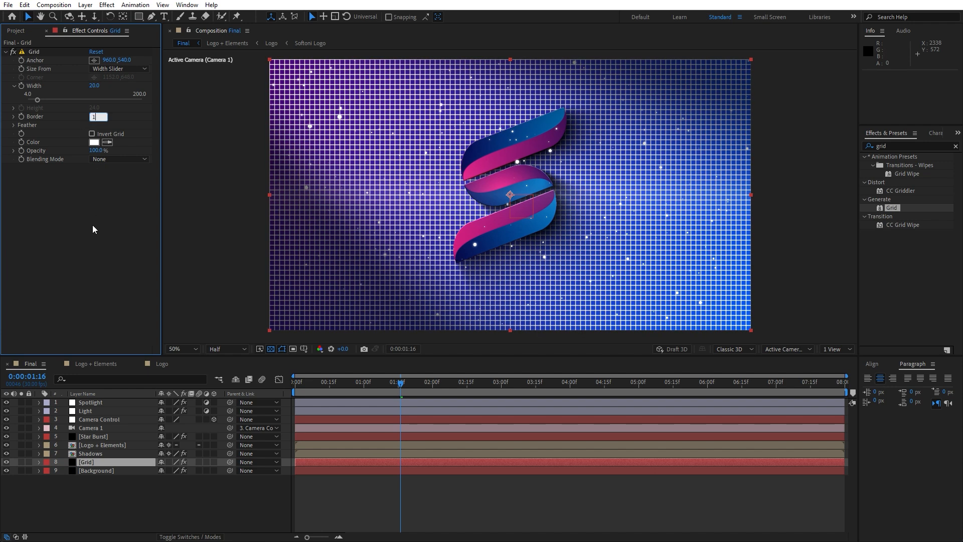
{"action": "key", "text": "Return"}
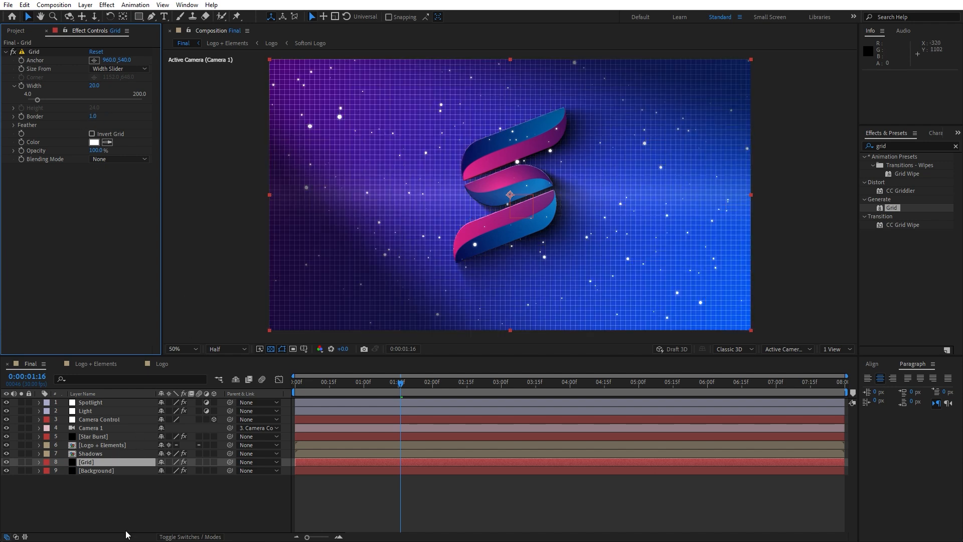
Step: Show the layer modes and set the Grid layer's blending mode to Overlay
{"action": "left_click", "coordinate": [190, 536]}
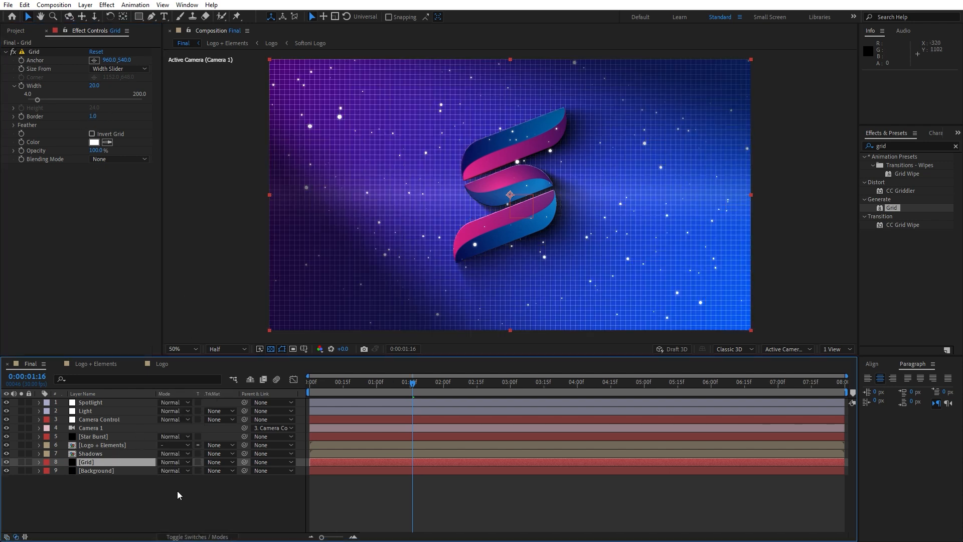
{"action": "left_click", "coordinate": [173, 461]}
{"action": "left_click", "coordinate": [191, 202]}
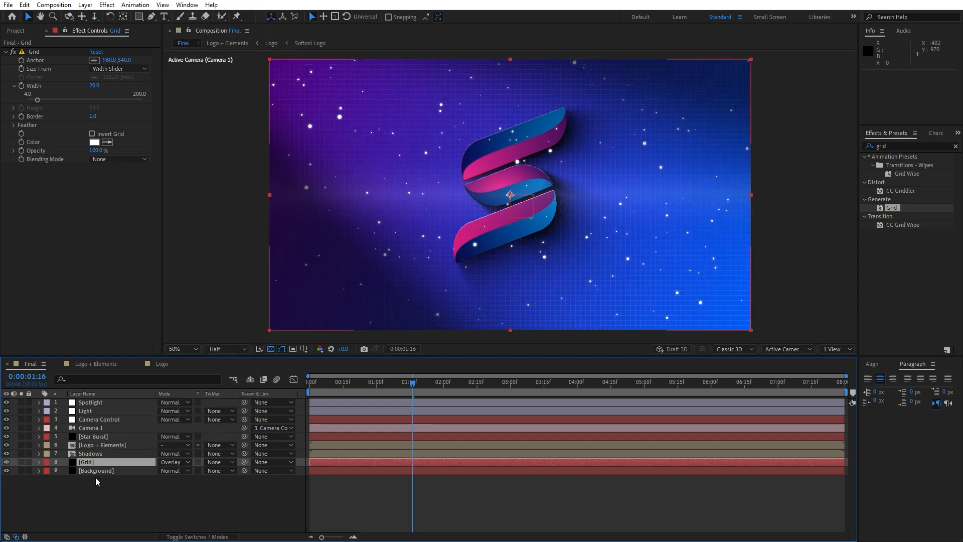
Step: Set the Grid layer's Opacity to 50% and deselect the layer
{"action": "key", "text": "slash"}
{"action": "key", "text": "comma"}
{"action": "key", "text": "comma"}
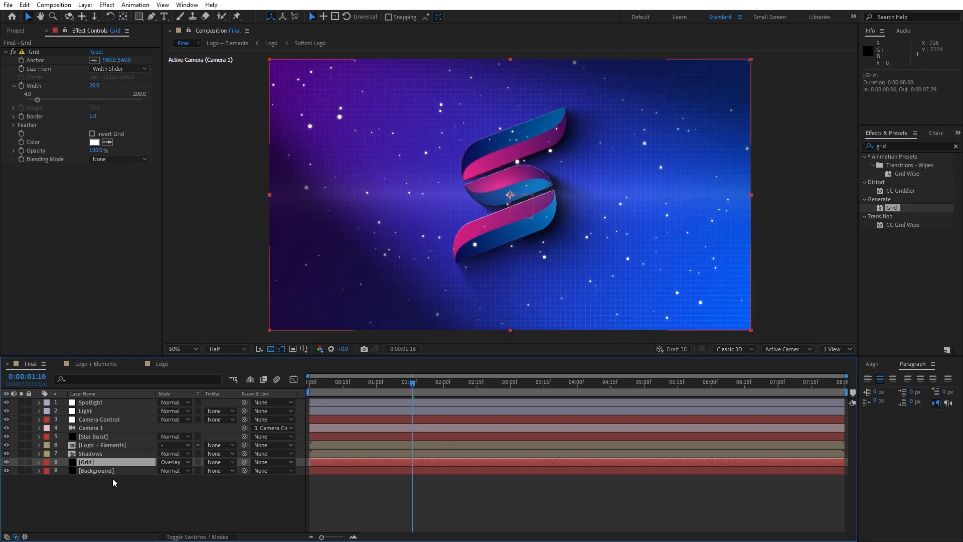
{"action": "key", "text": "t"}
{"action": "left_click_drag", "start_coordinate": [162, 471], "coordinate": [157, 473]}
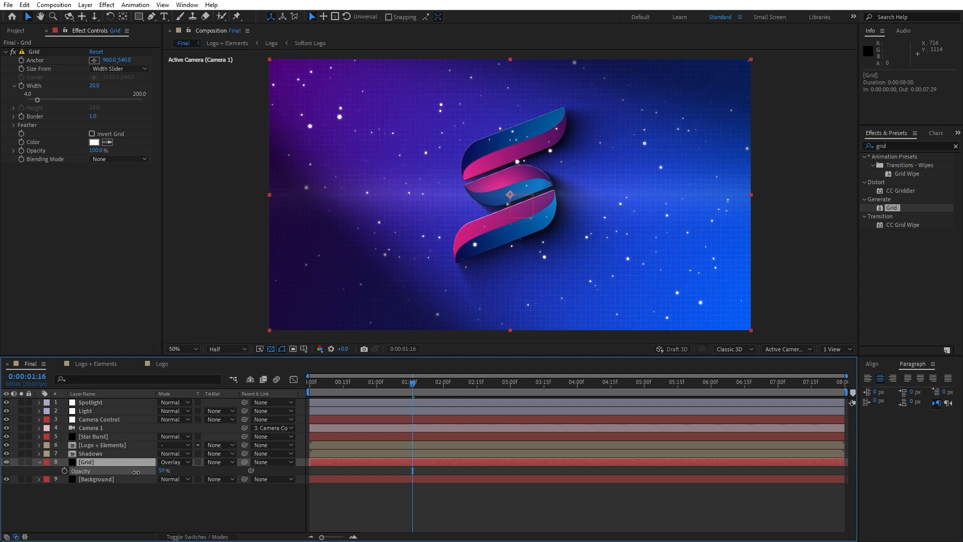
{"action": "left_click", "coordinate": [137, 500]}
Step: Preview the animation with the grid background from the start and stop at 0:00:02:13
{"action": "key", "text": "space"}
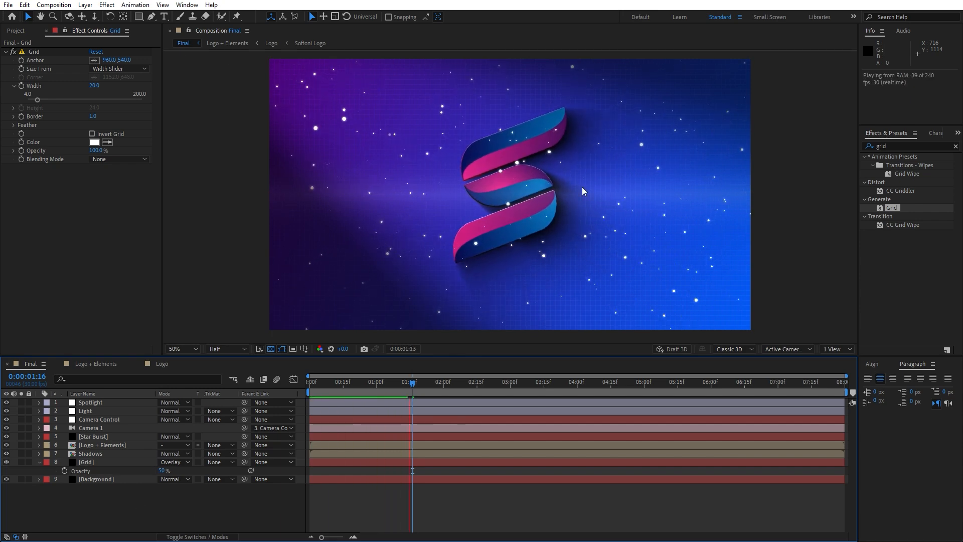
{"action": "left_click_drag", "start_coordinate": [322, 384], "coordinate": [259, 390]}
{"action": "key", "text": "space"}
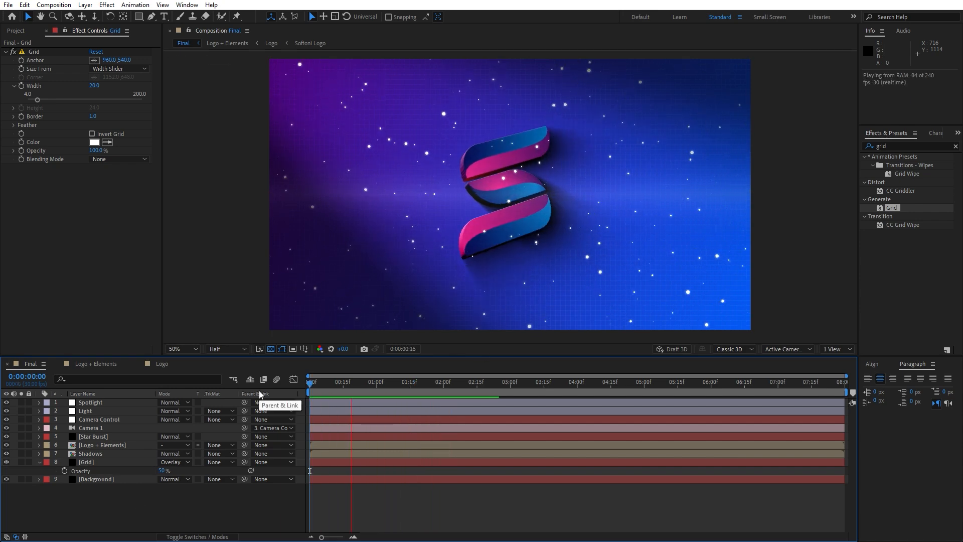
{"action": "left_click", "coordinate": [474, 386]}
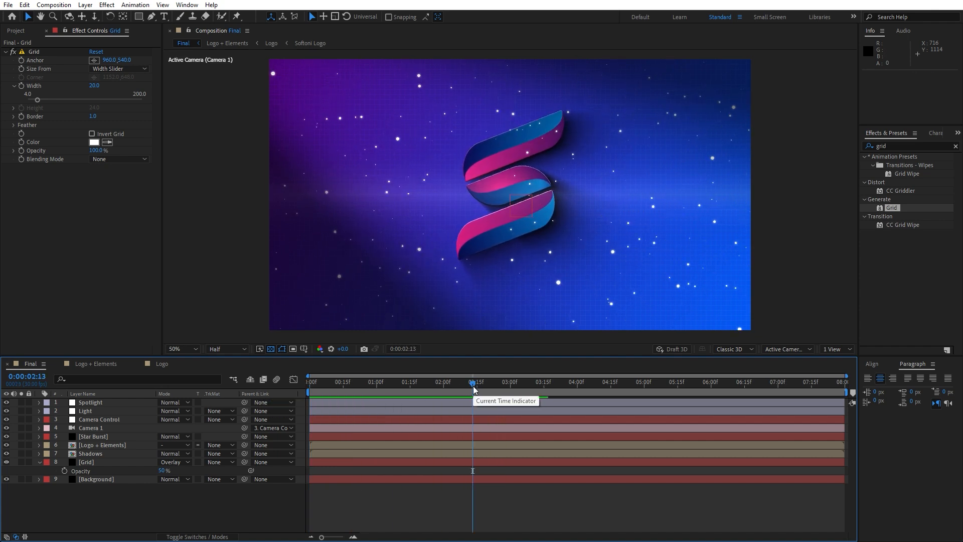